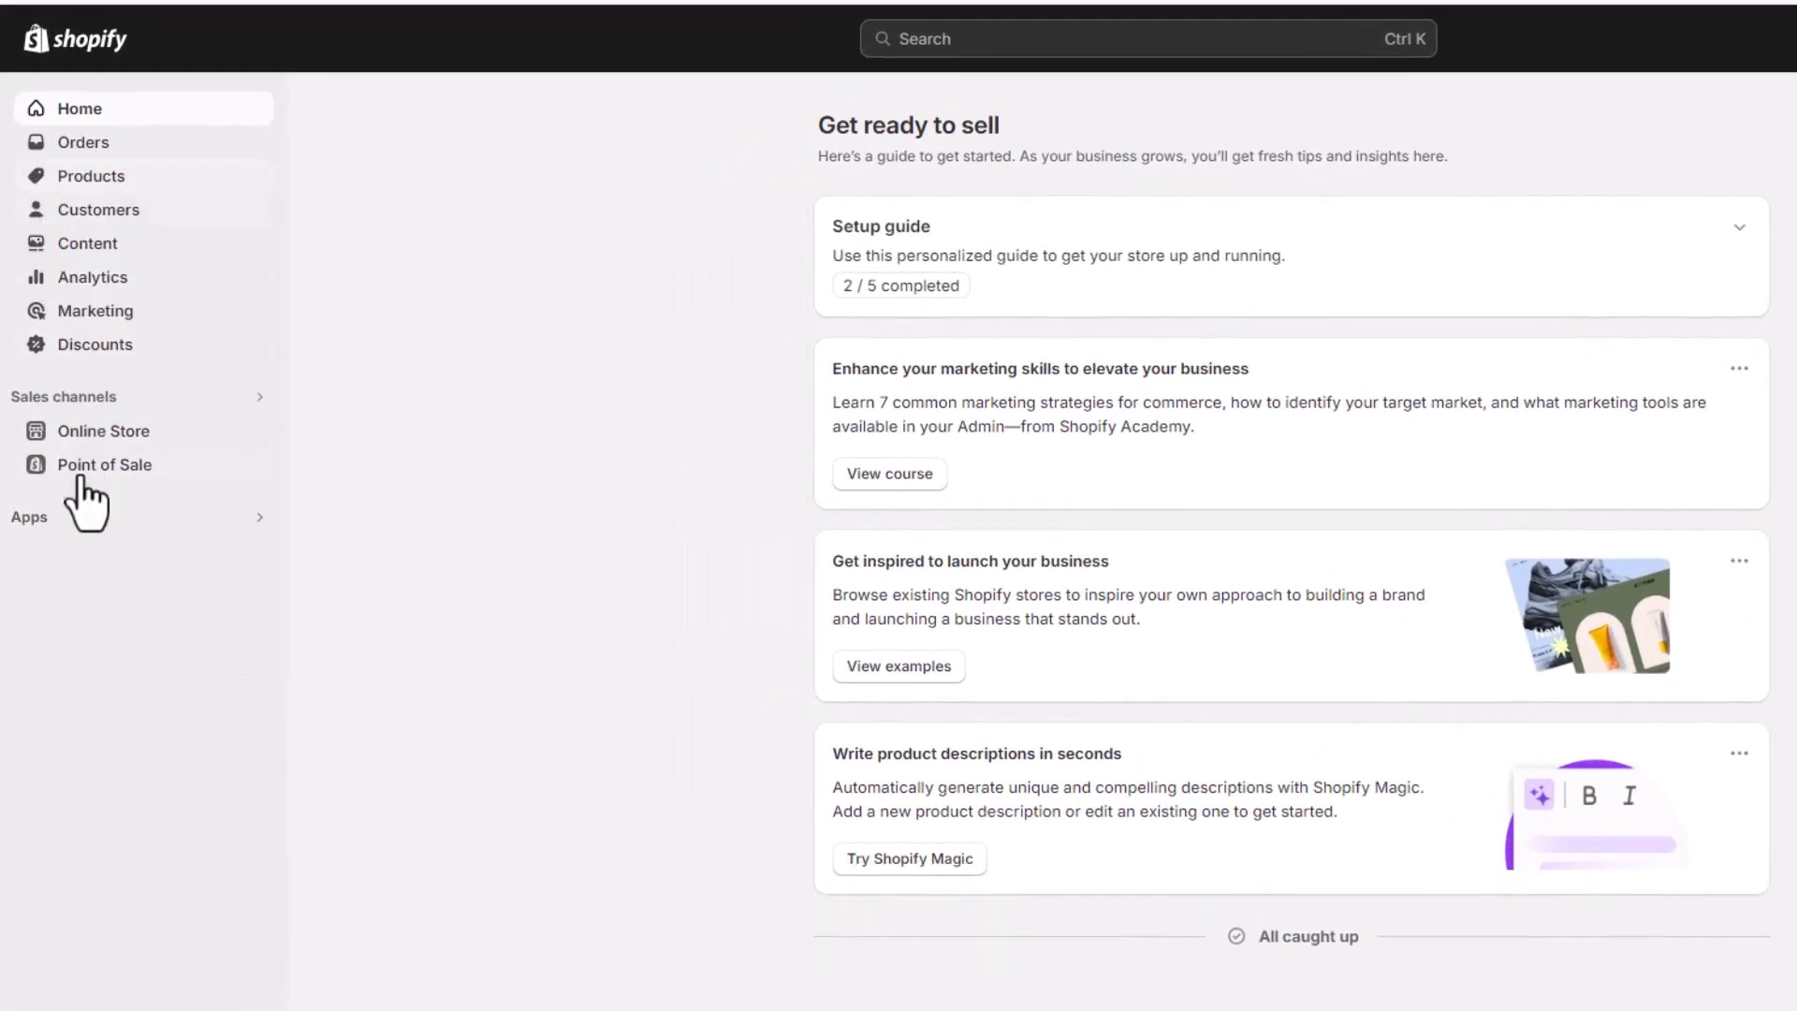
Go from the store admin to the Shopify App Store and search it for "appstle"
left_click(46, 520)
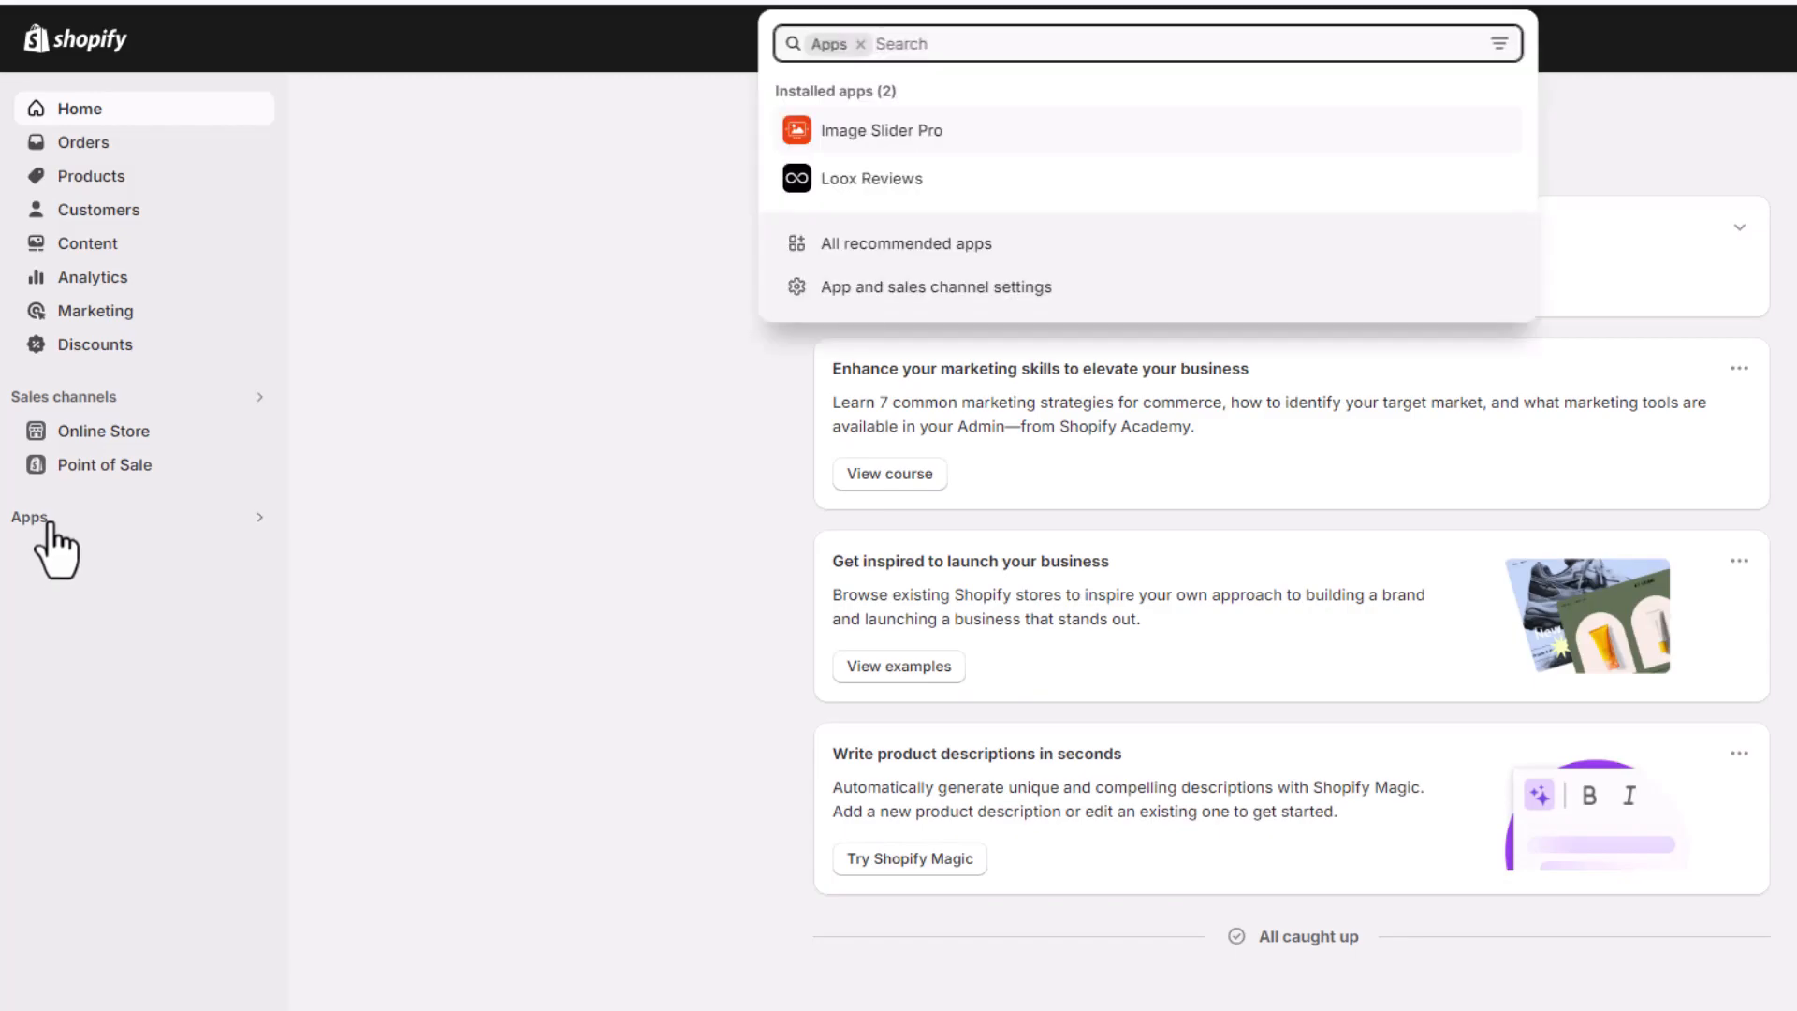
left_click(885, 295)
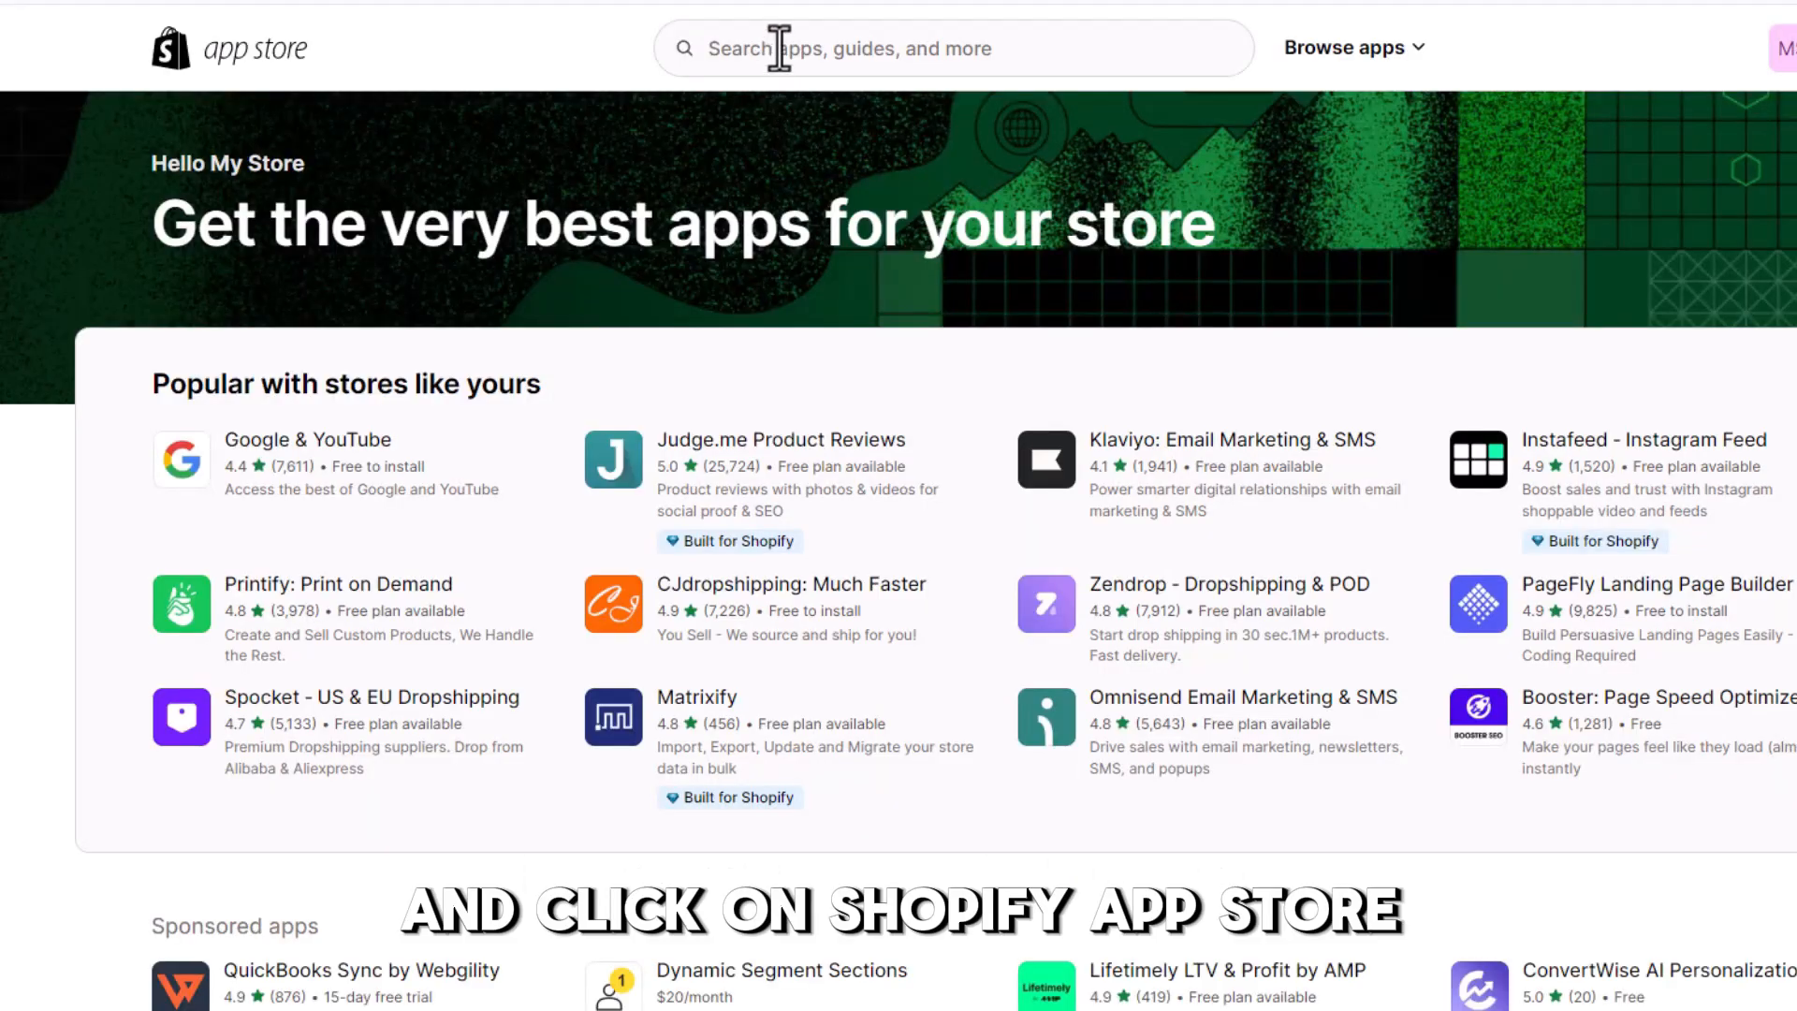
left_click(780, 48)
type("A")
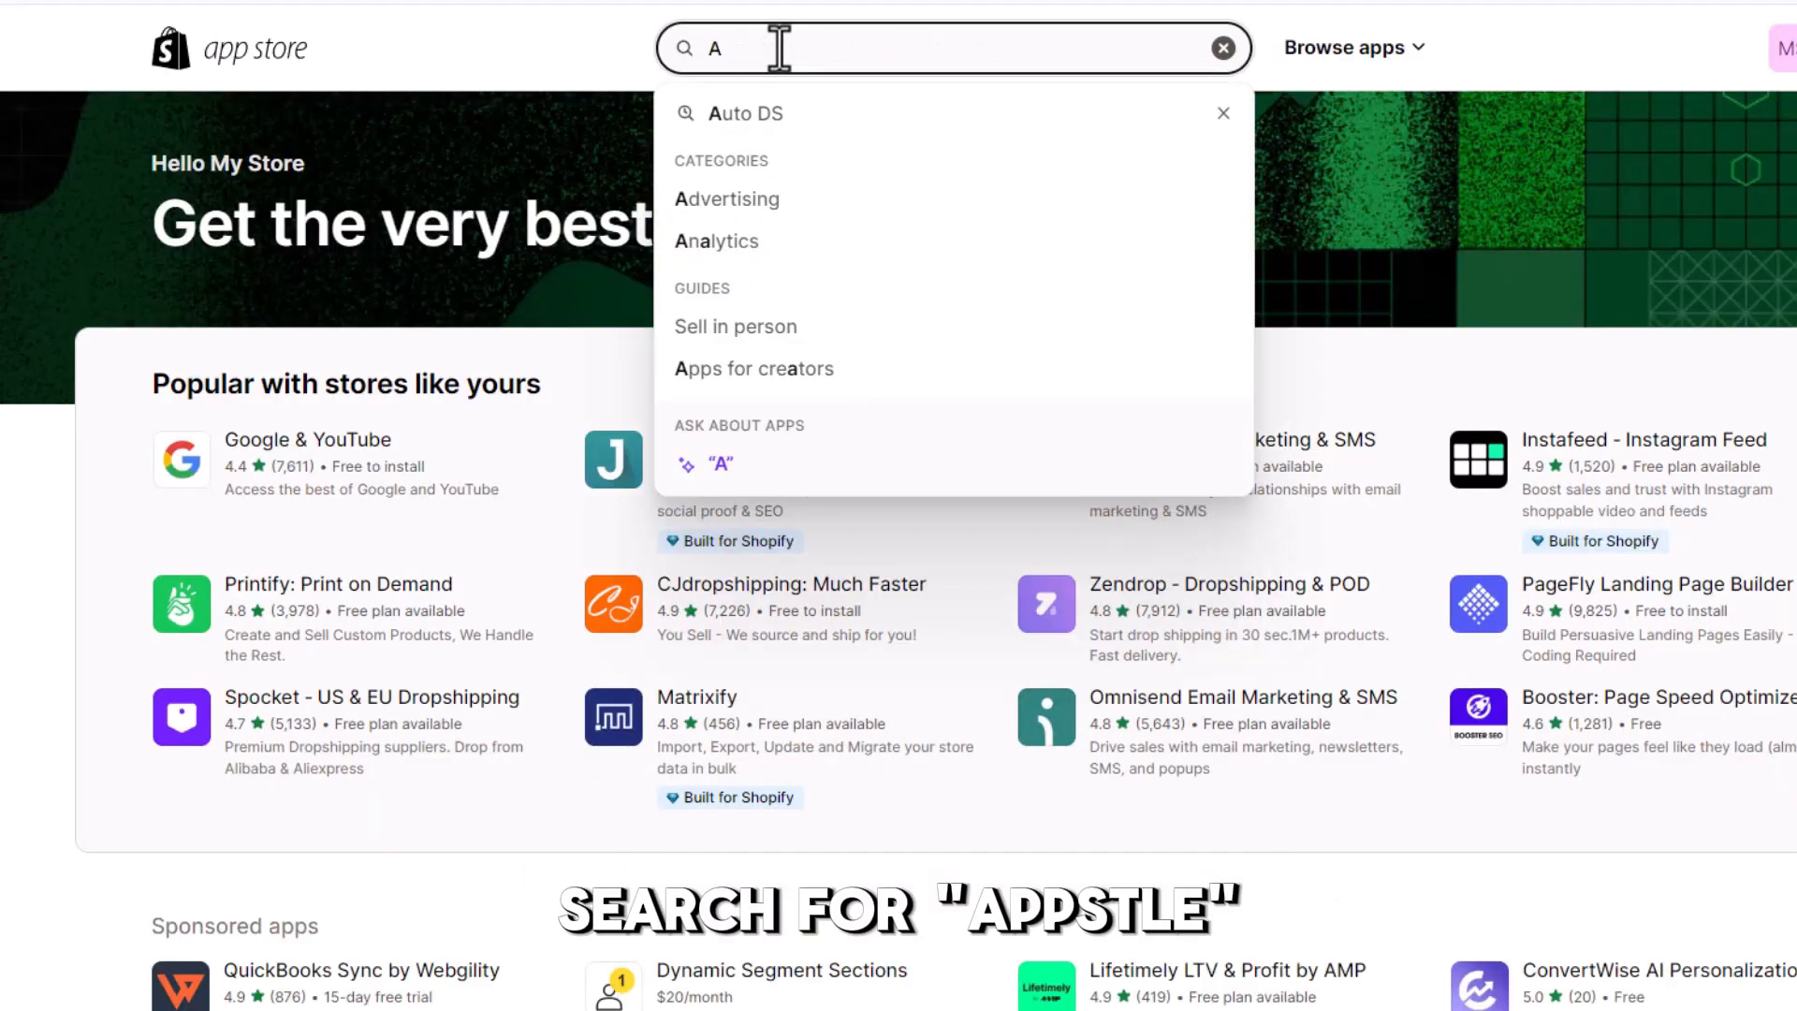
type("pp")
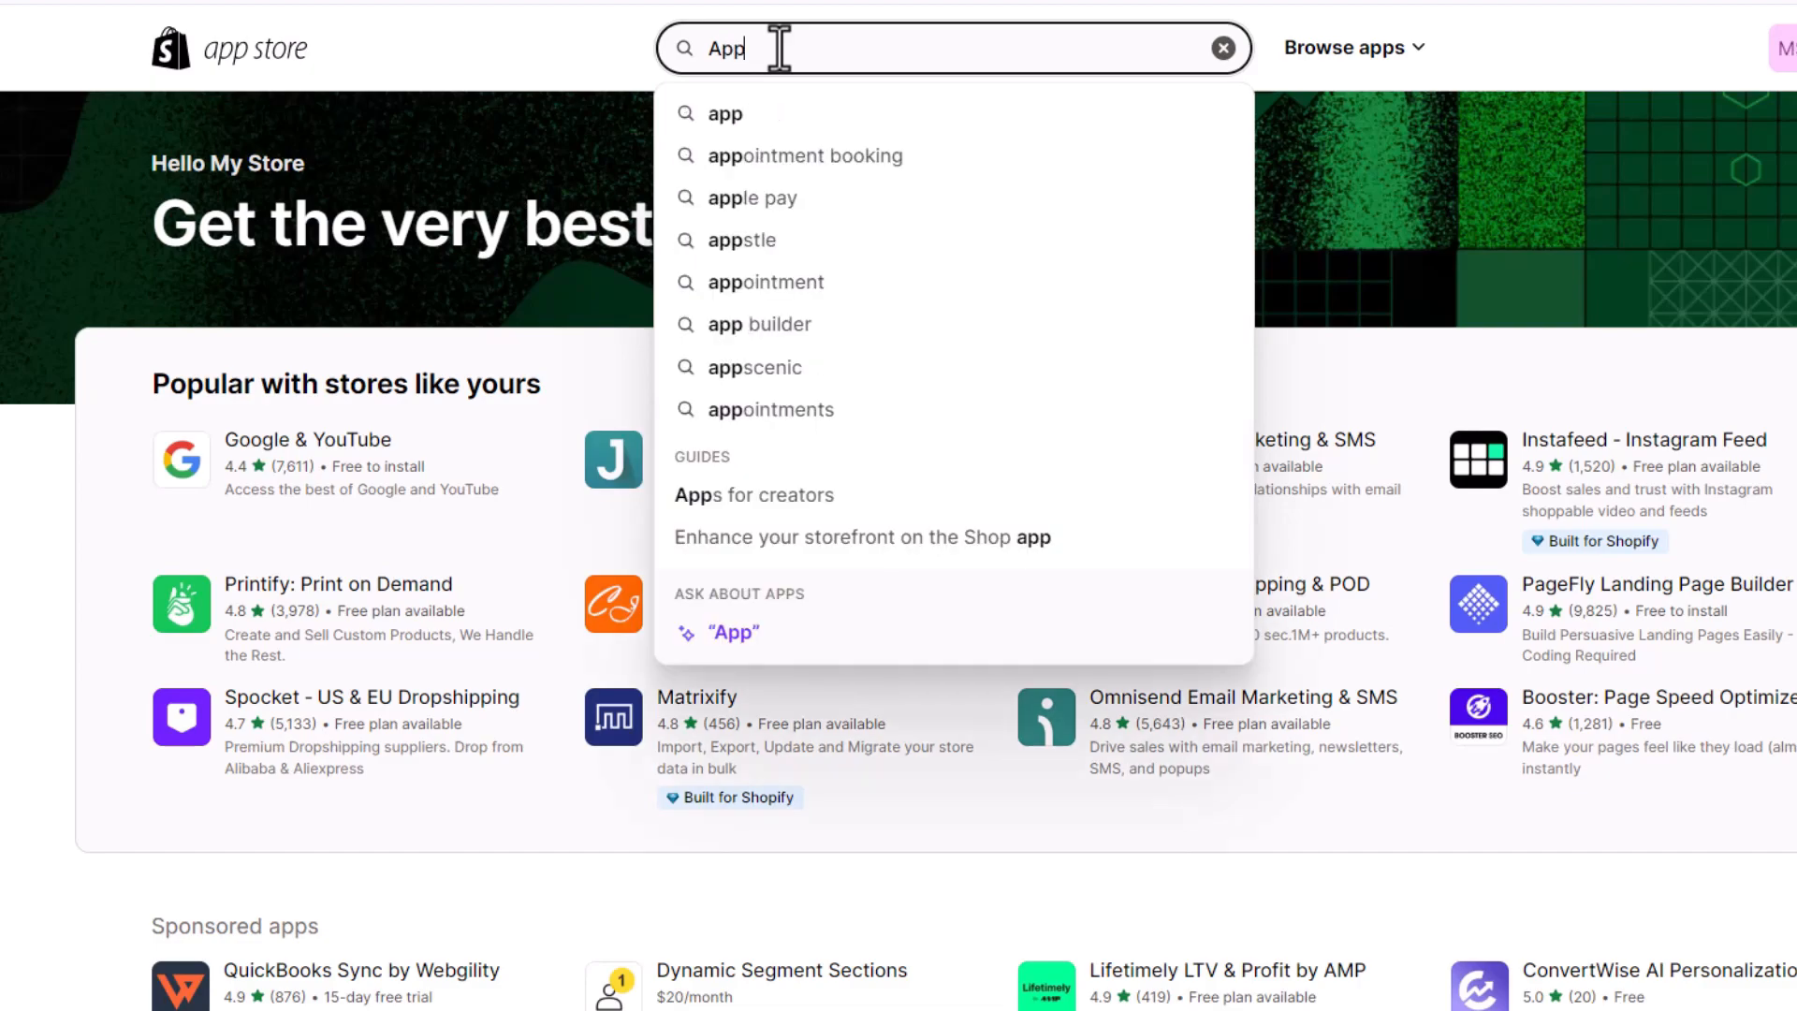
left_click(760, 239)
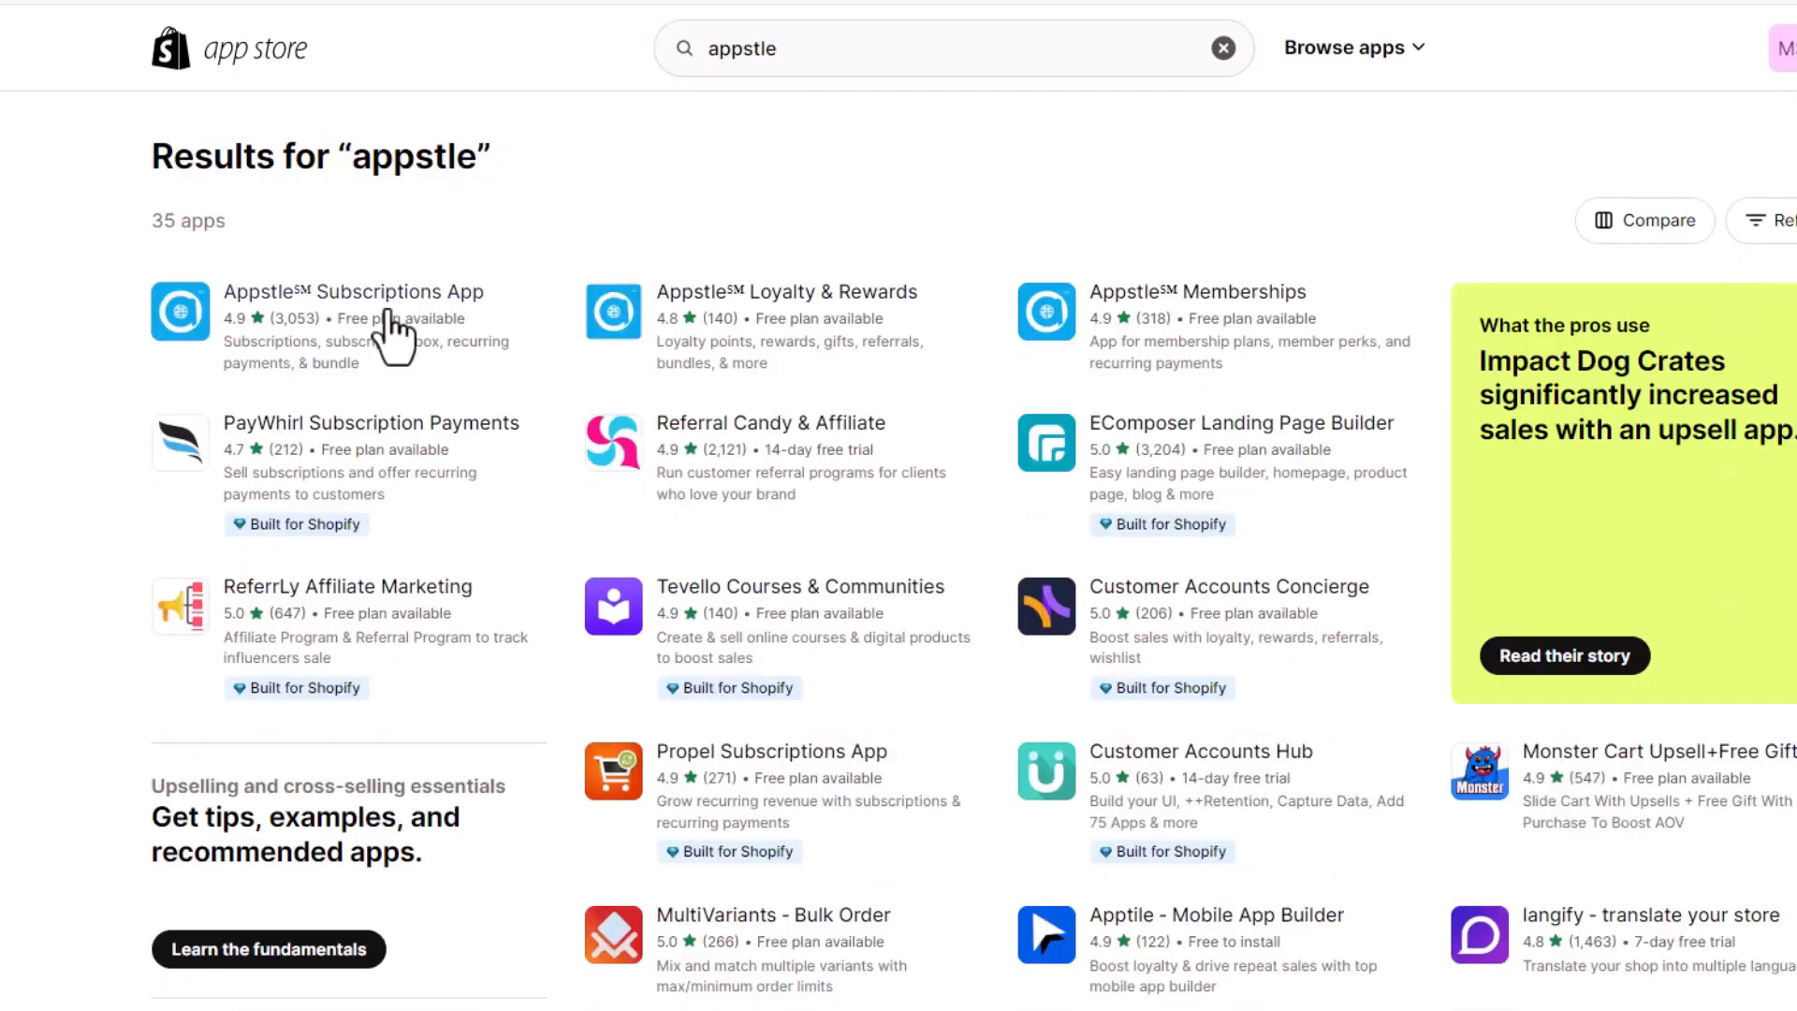
Install the Appstle Subscriptions App on the store
left_click(332, 296)
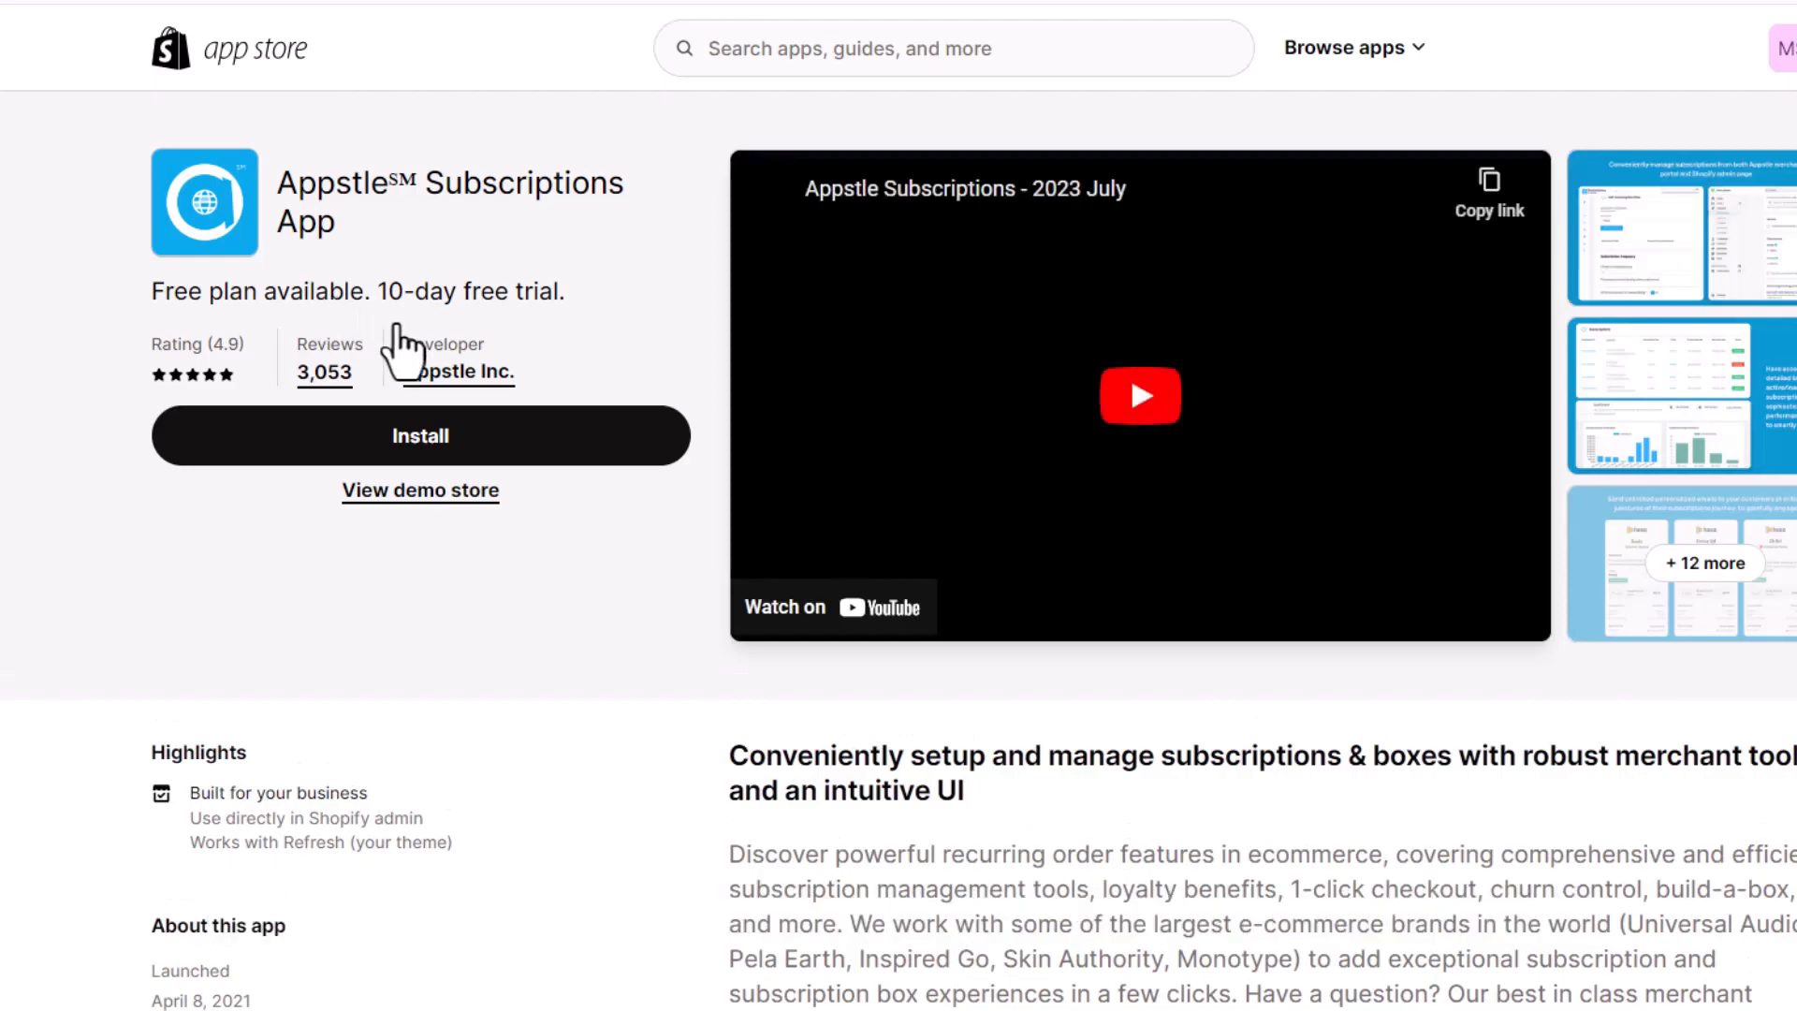
left_click(448, 435)
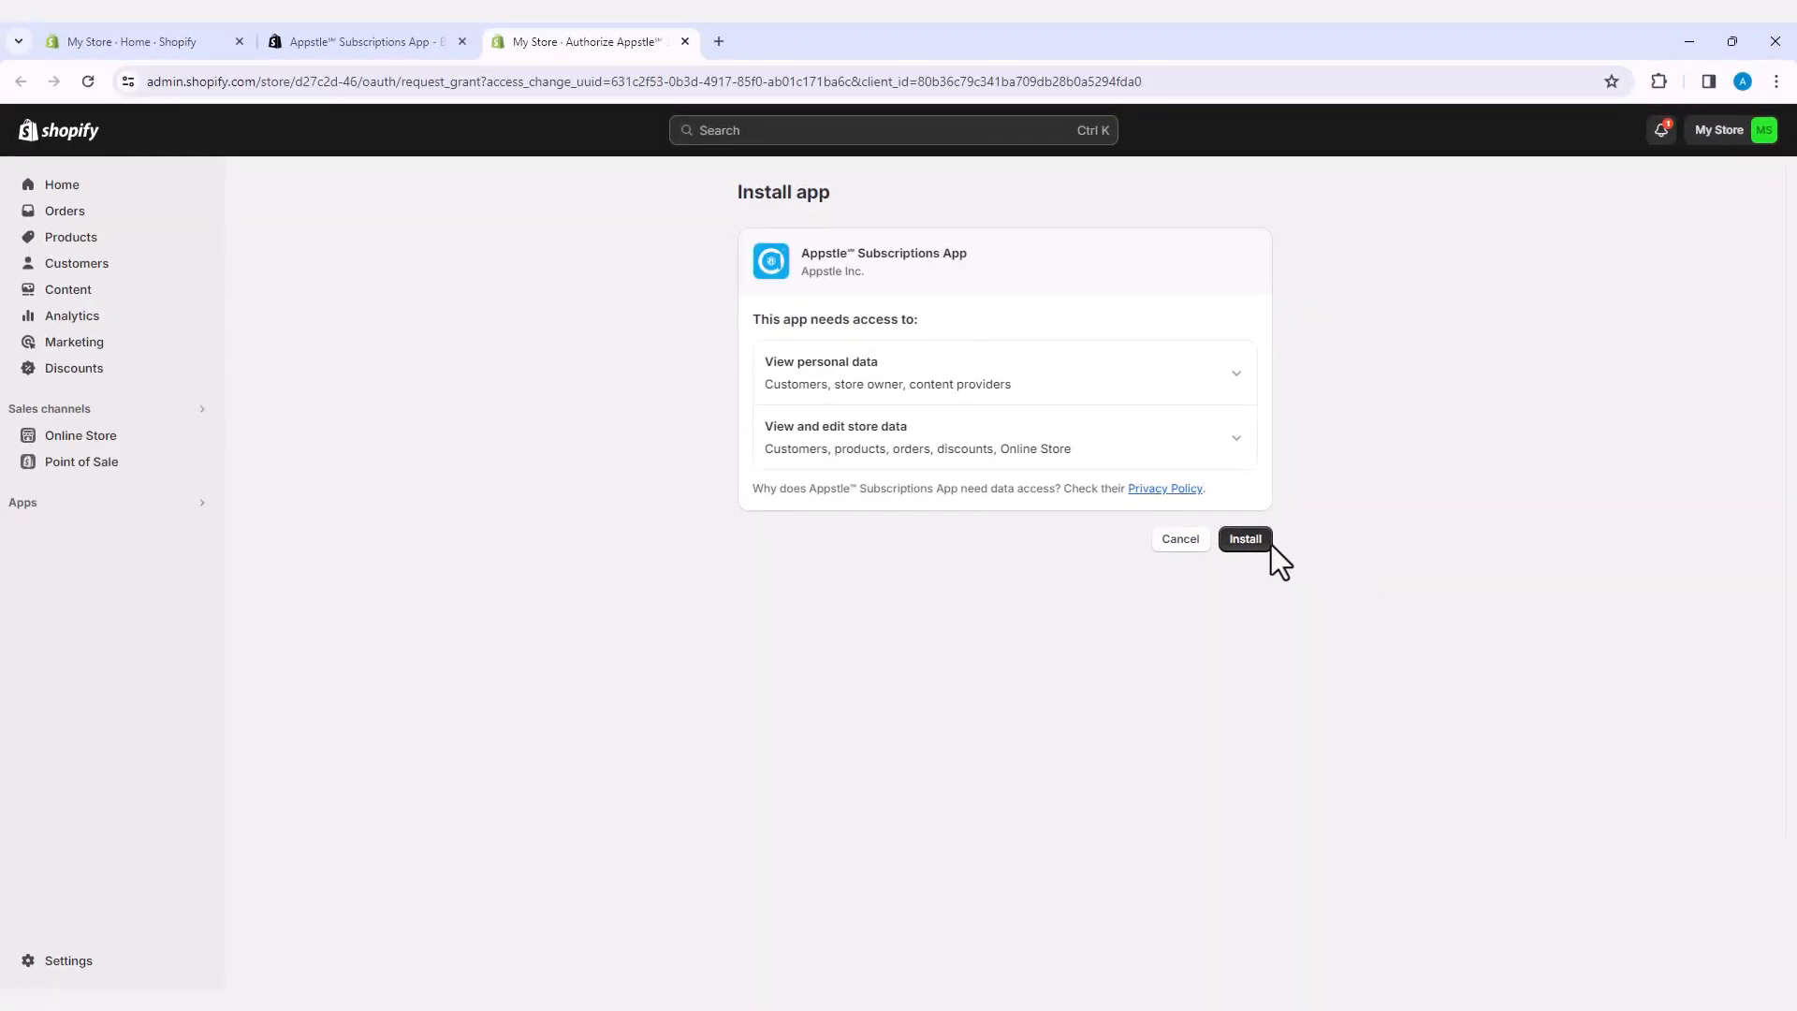
left_click(1248, 544)
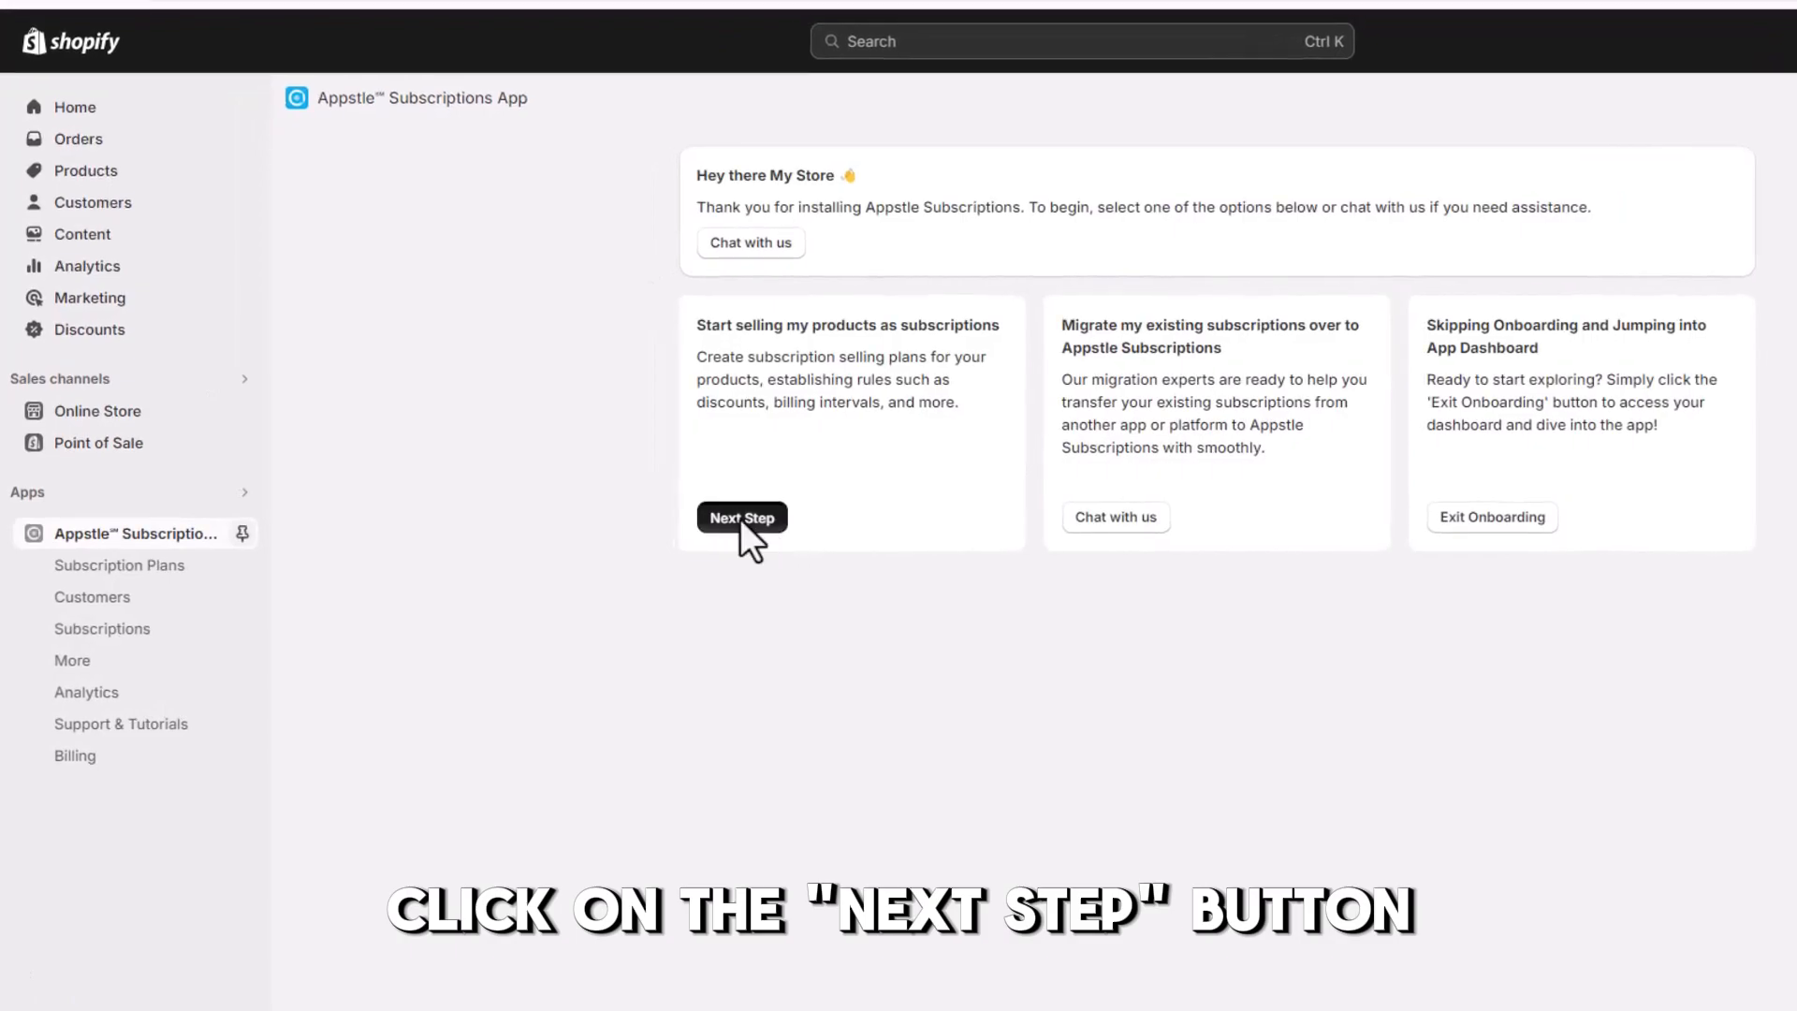
Start onboarding for selling products as subscriptions and name the new plan "First Subscription"
left_click(741, 519)
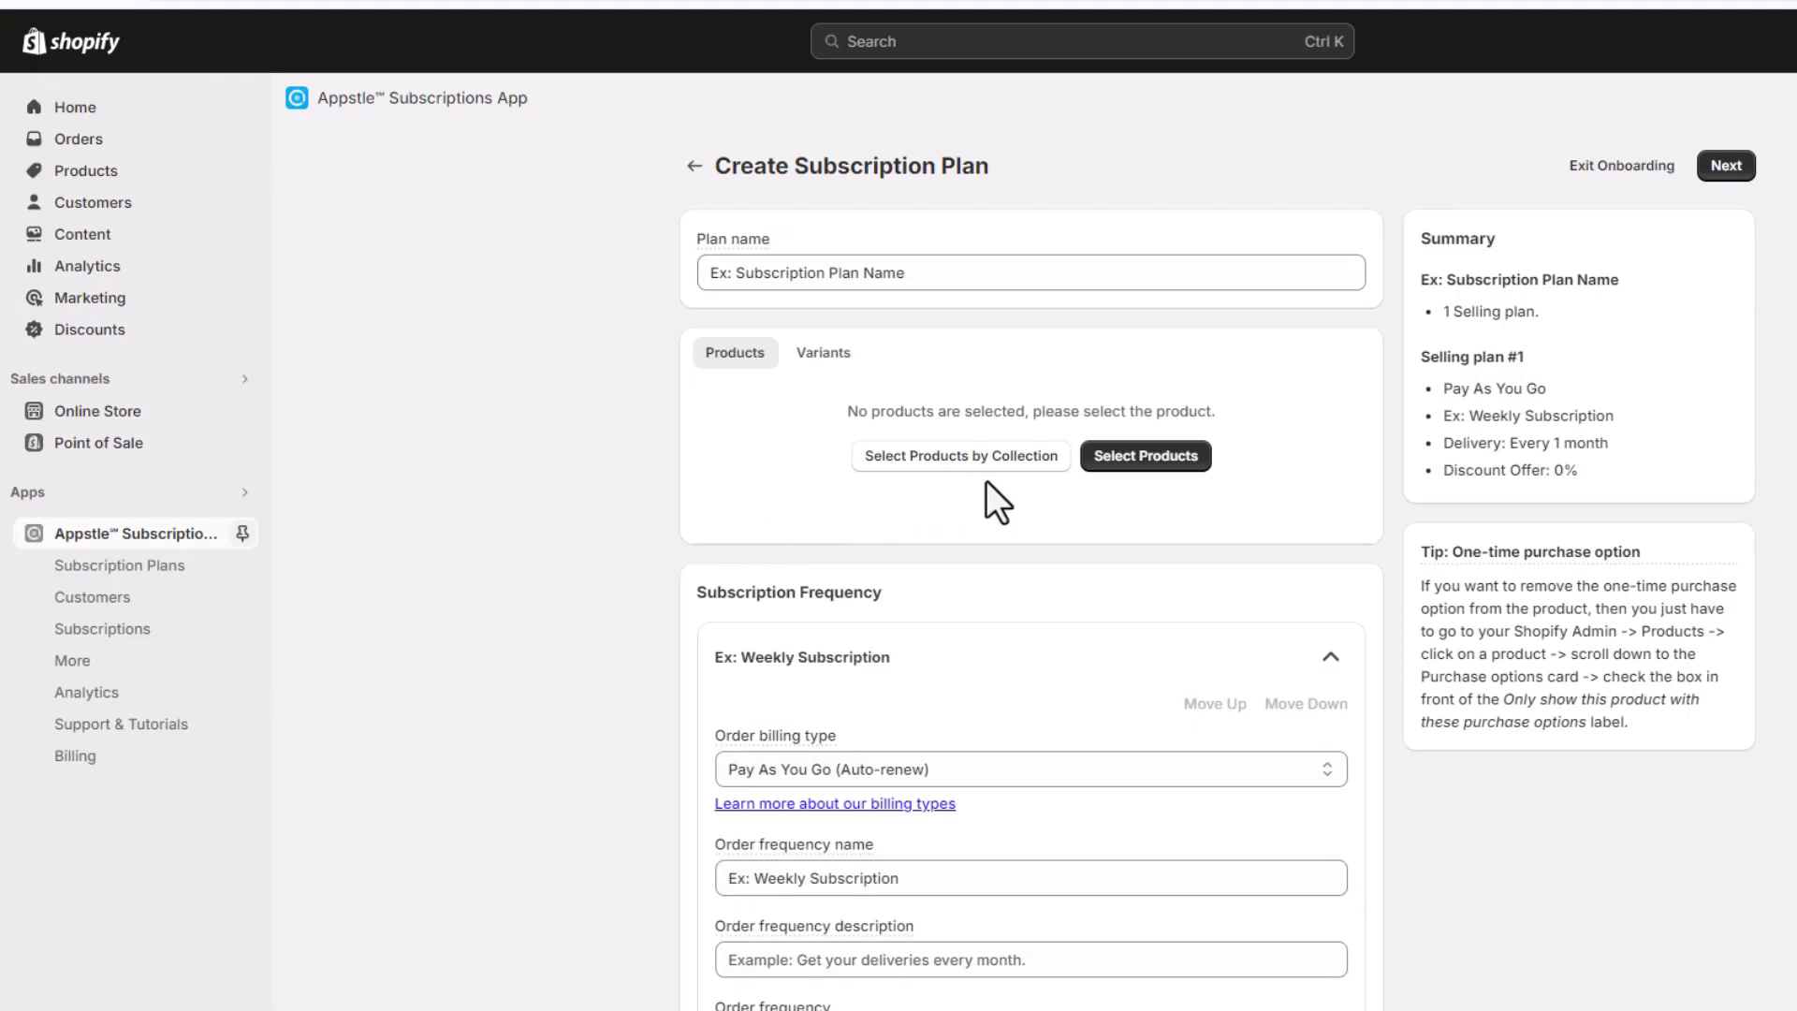
left_click(848, 284)
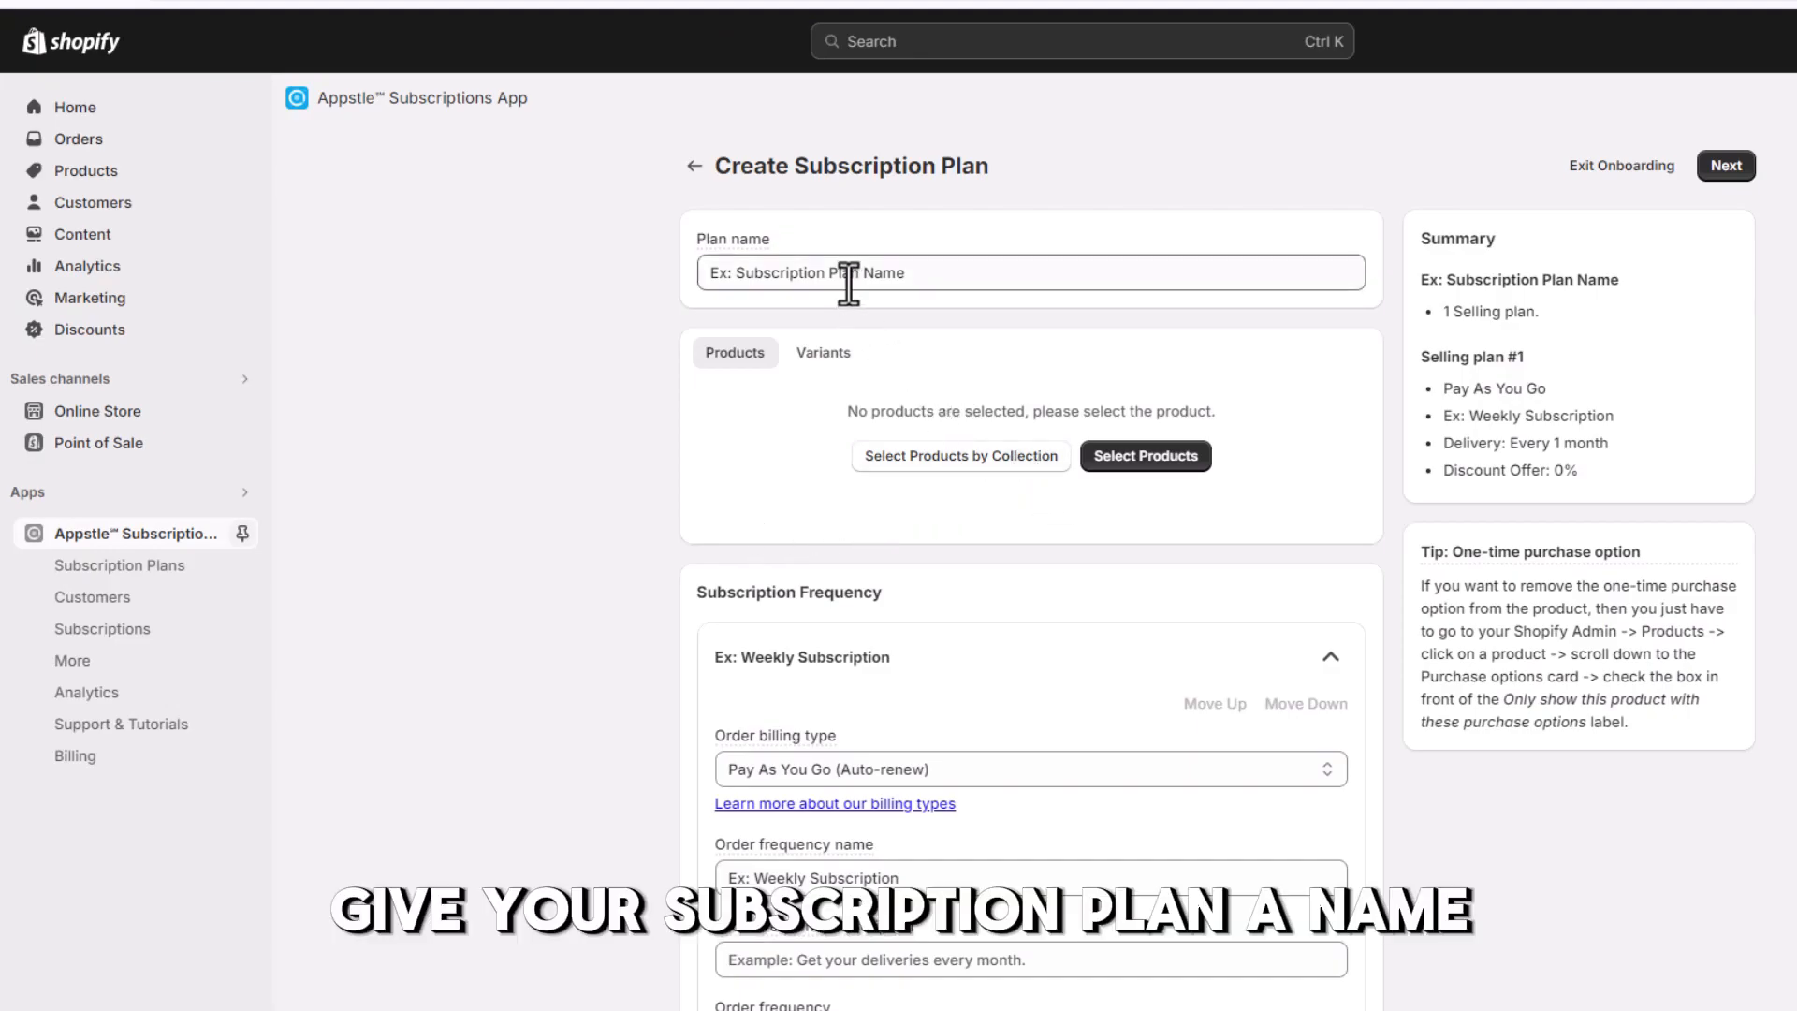
triple_click(914, 275)
type("First S")
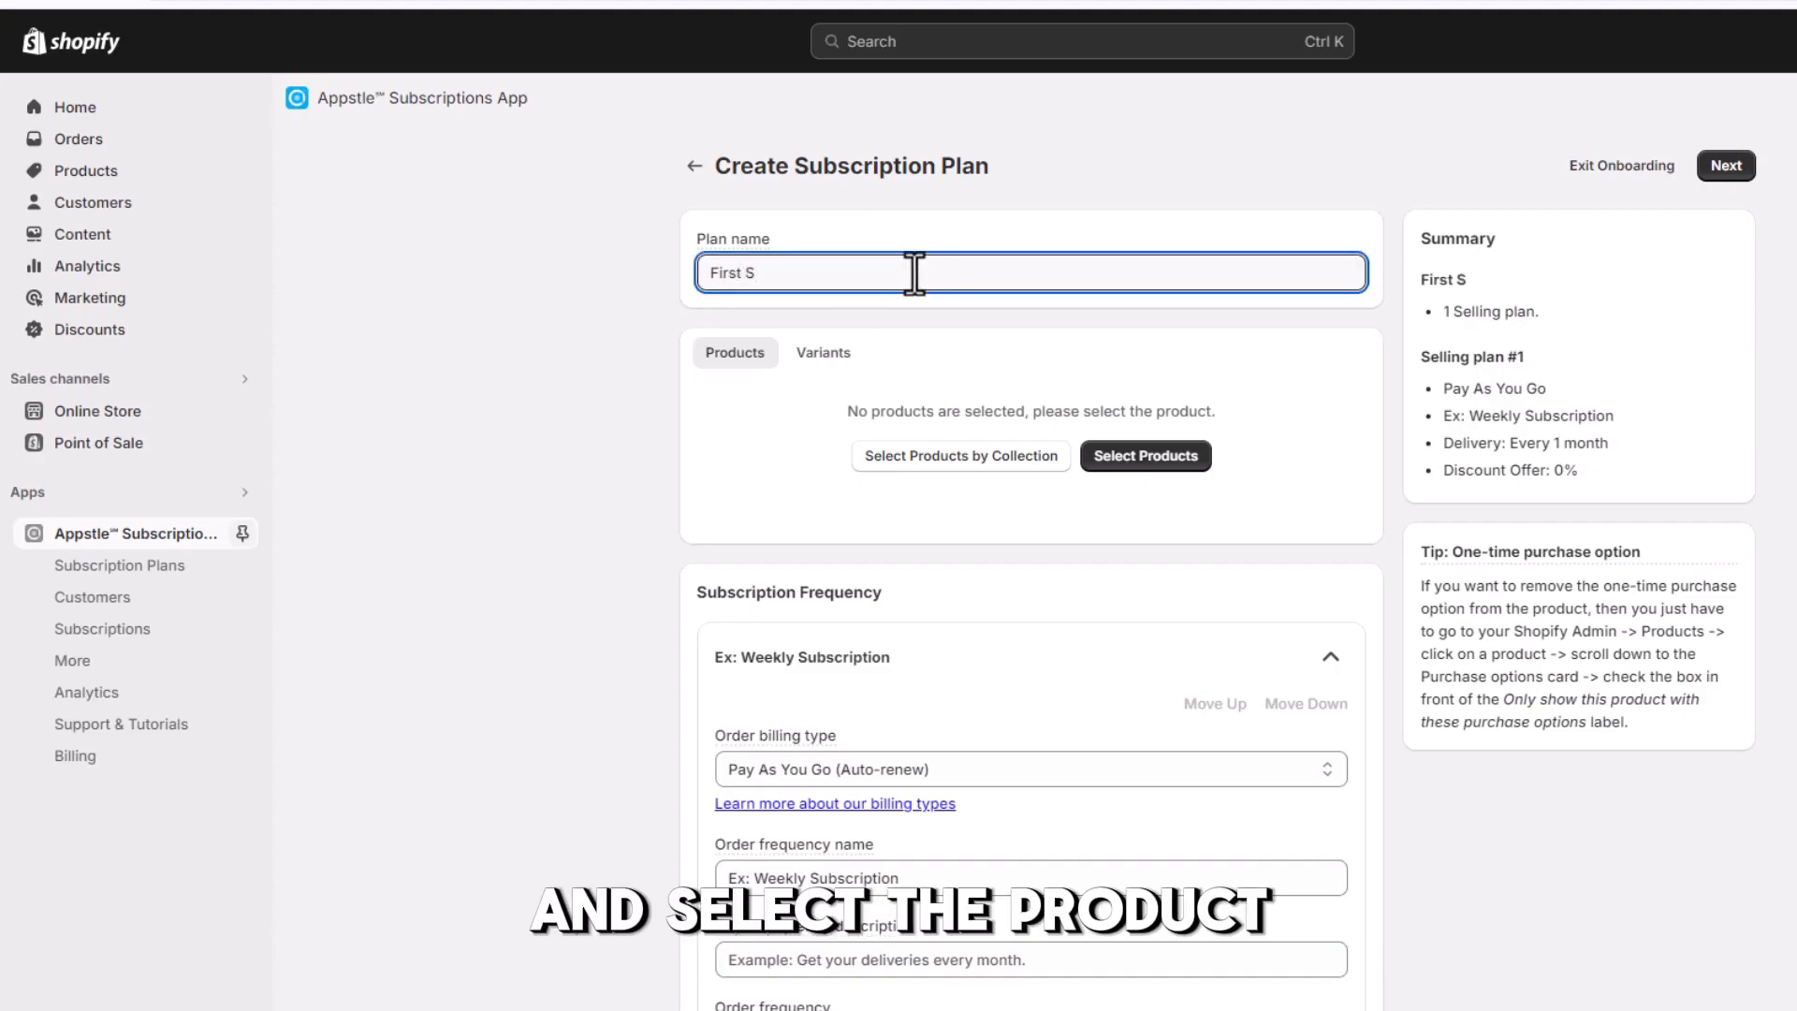
type("ubscr")
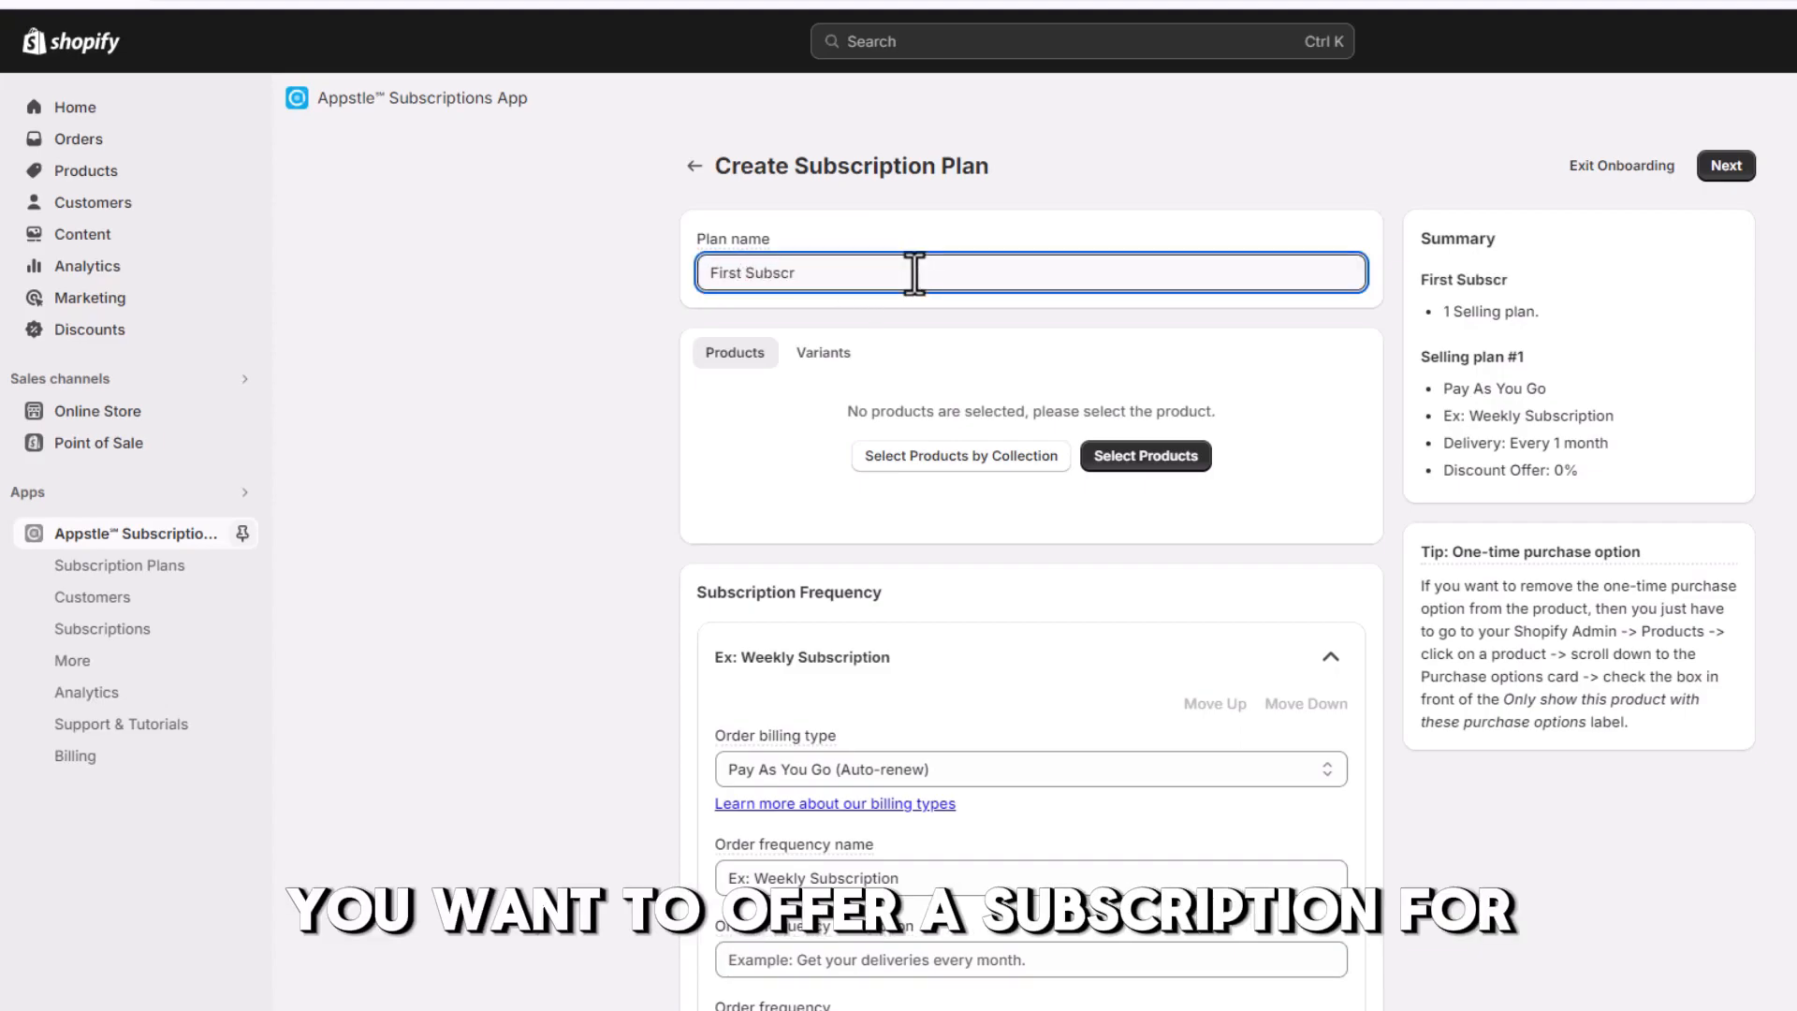
type("iption")
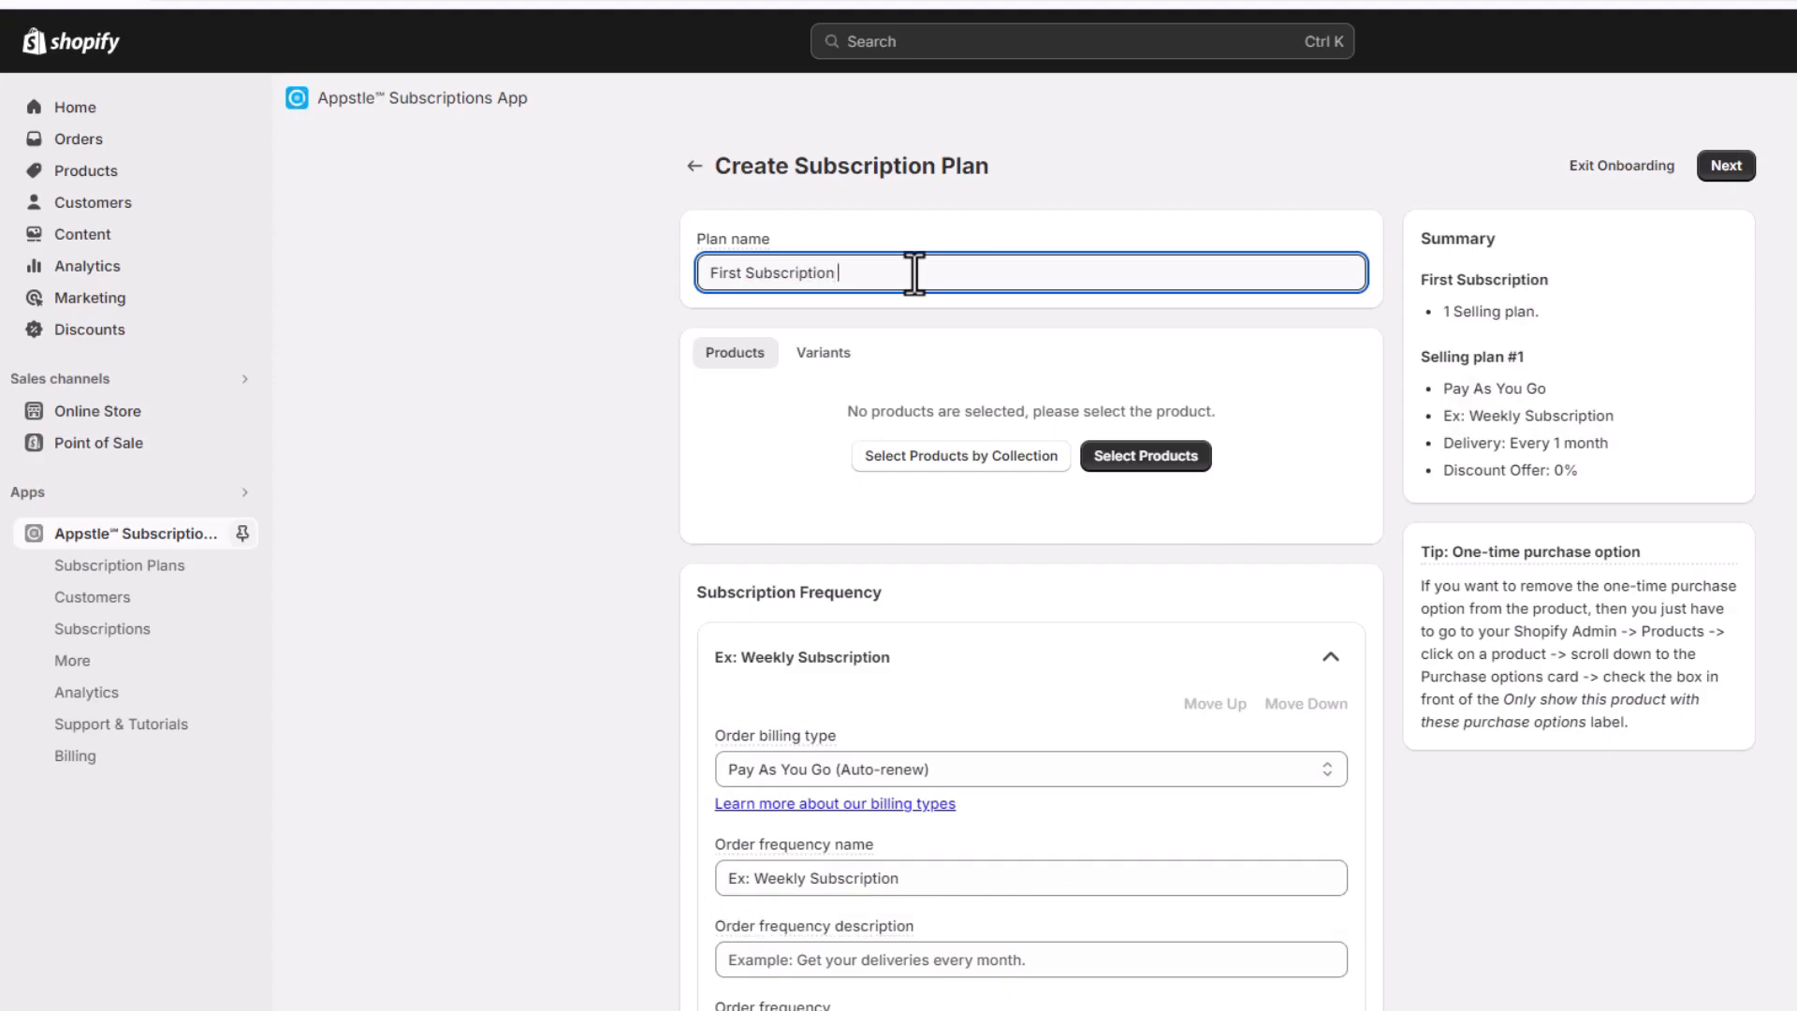
Add the product "E'ara Clothing's: versatile collection of hoodies and t-shirts" to the subscription plan
left_click(1147, 457)
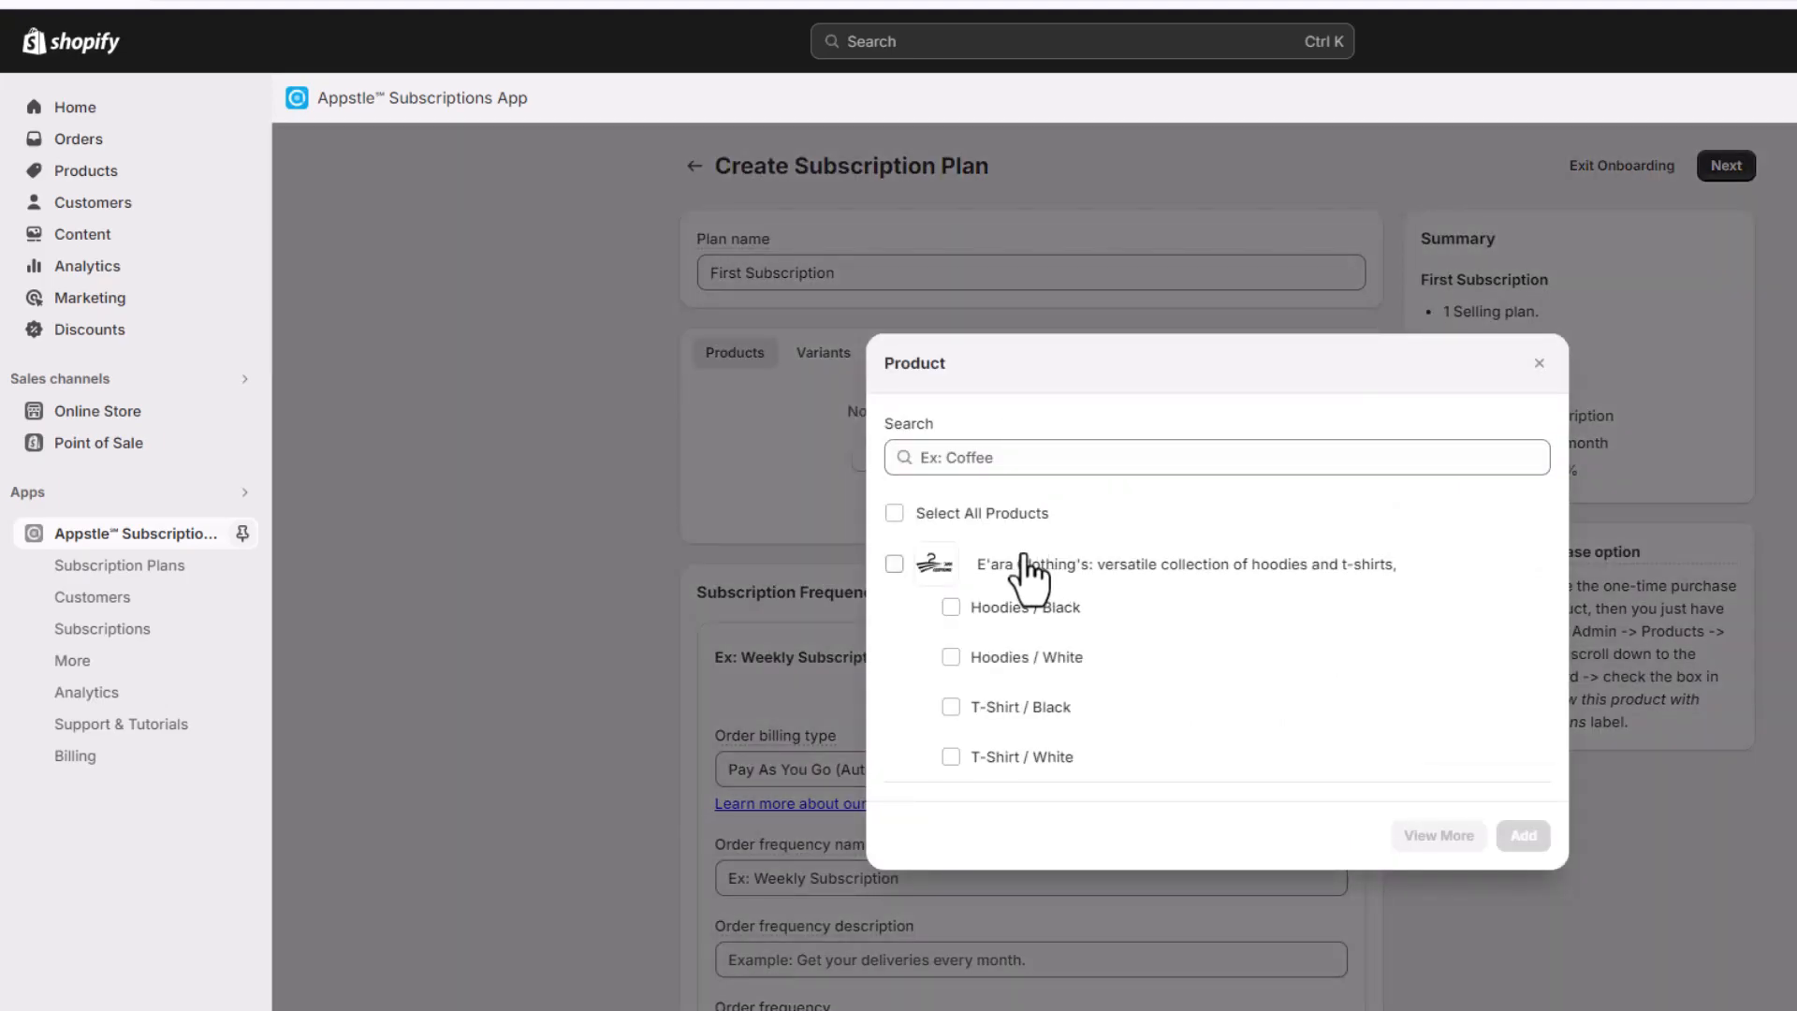
left_click(895, 563)
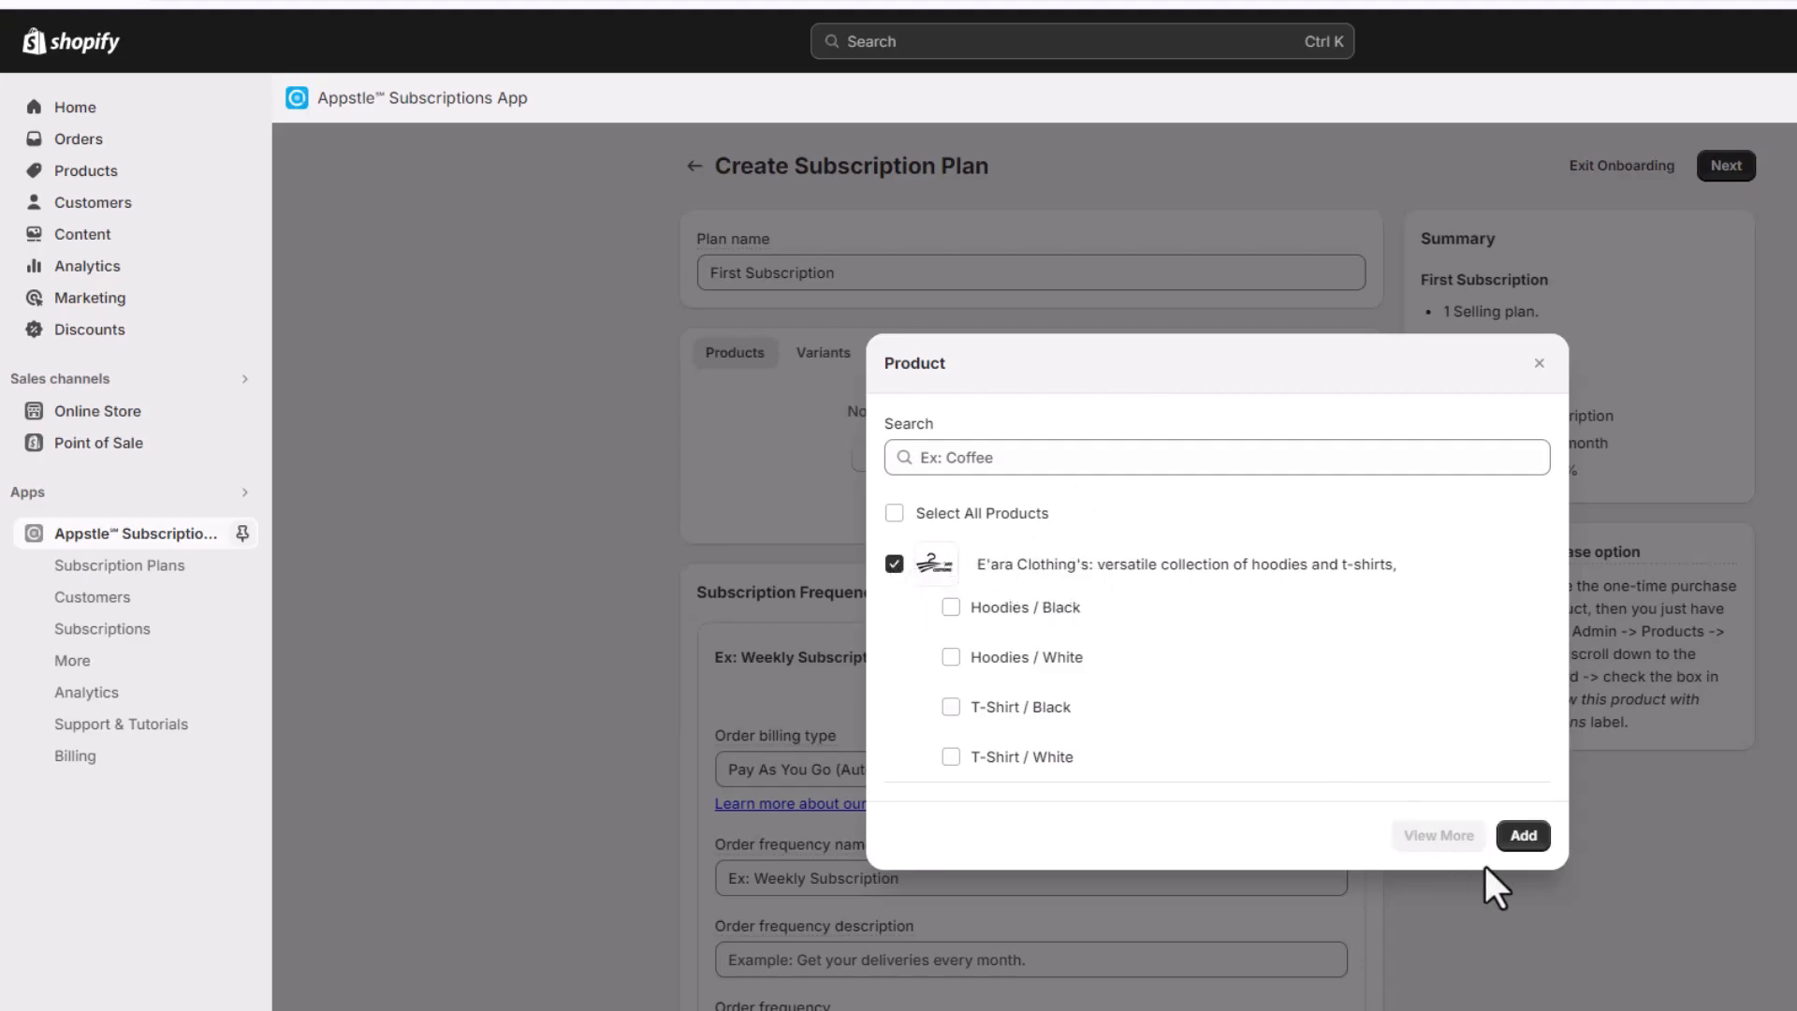
left_click(1514, 838)
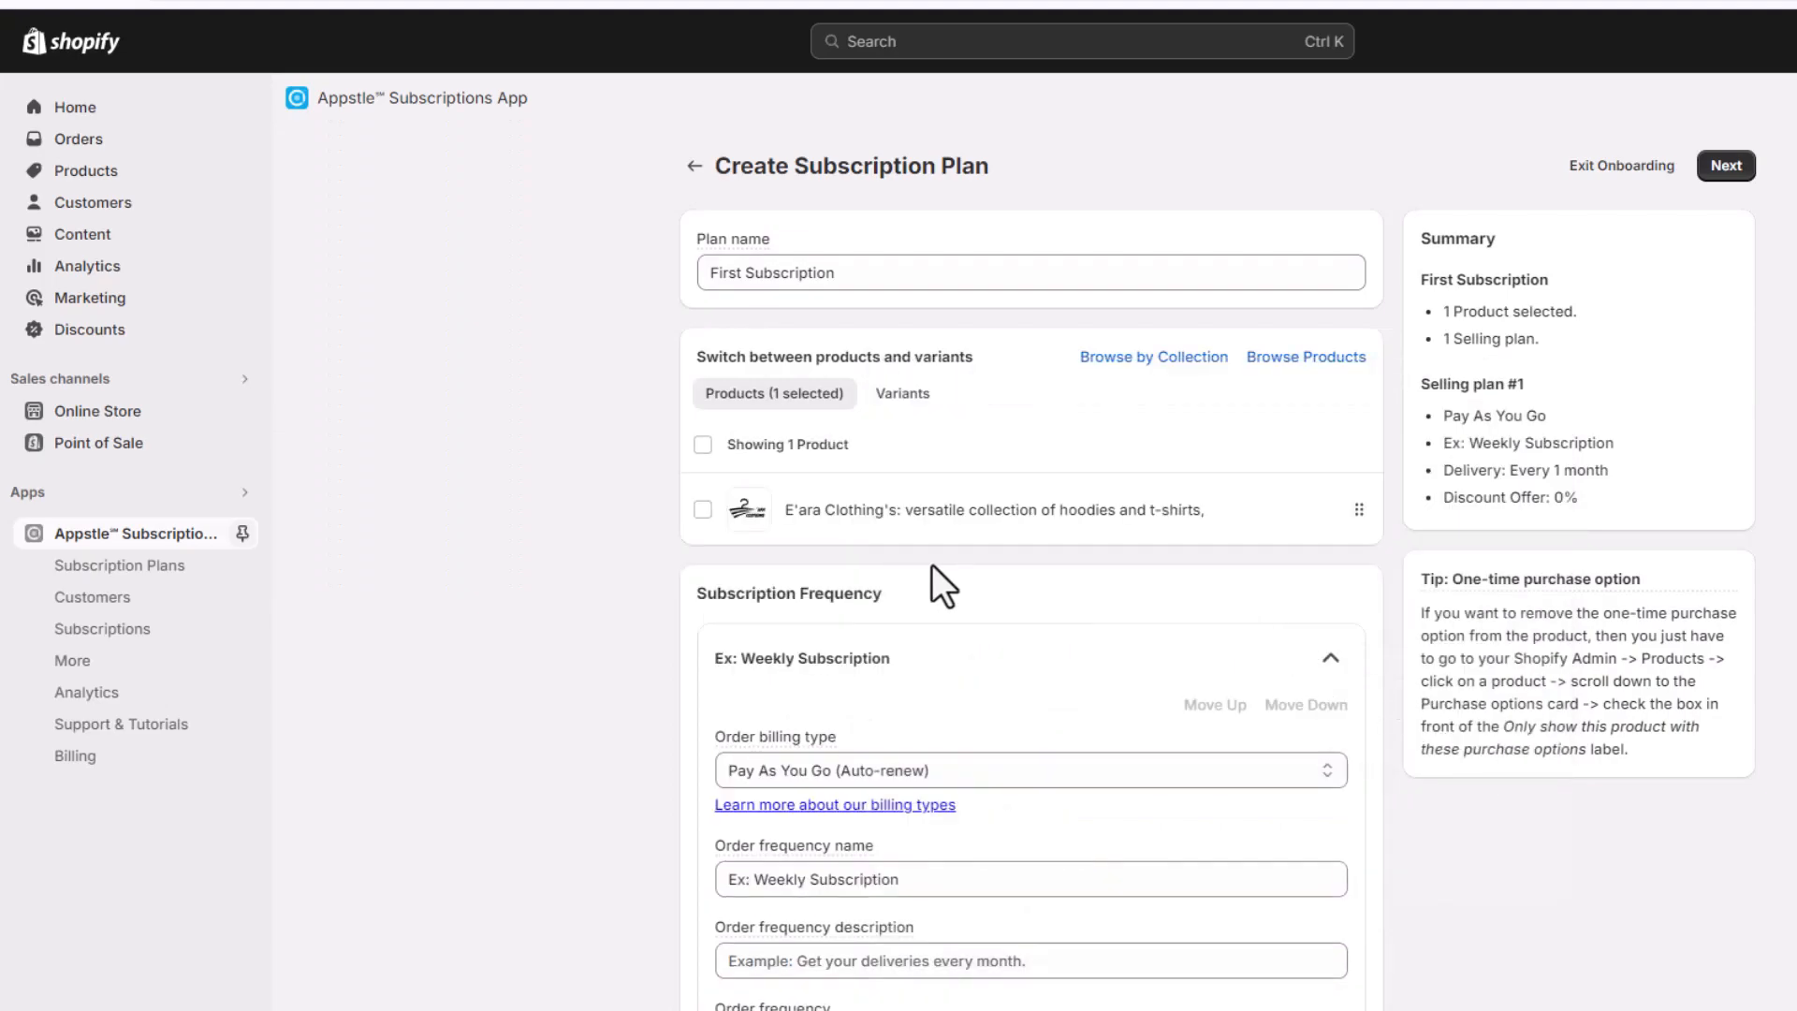
Choose Pay As You Go (Auto-renew) as the order billing type in the subscription frequency settings
scroll(687, 739, "down", 2)
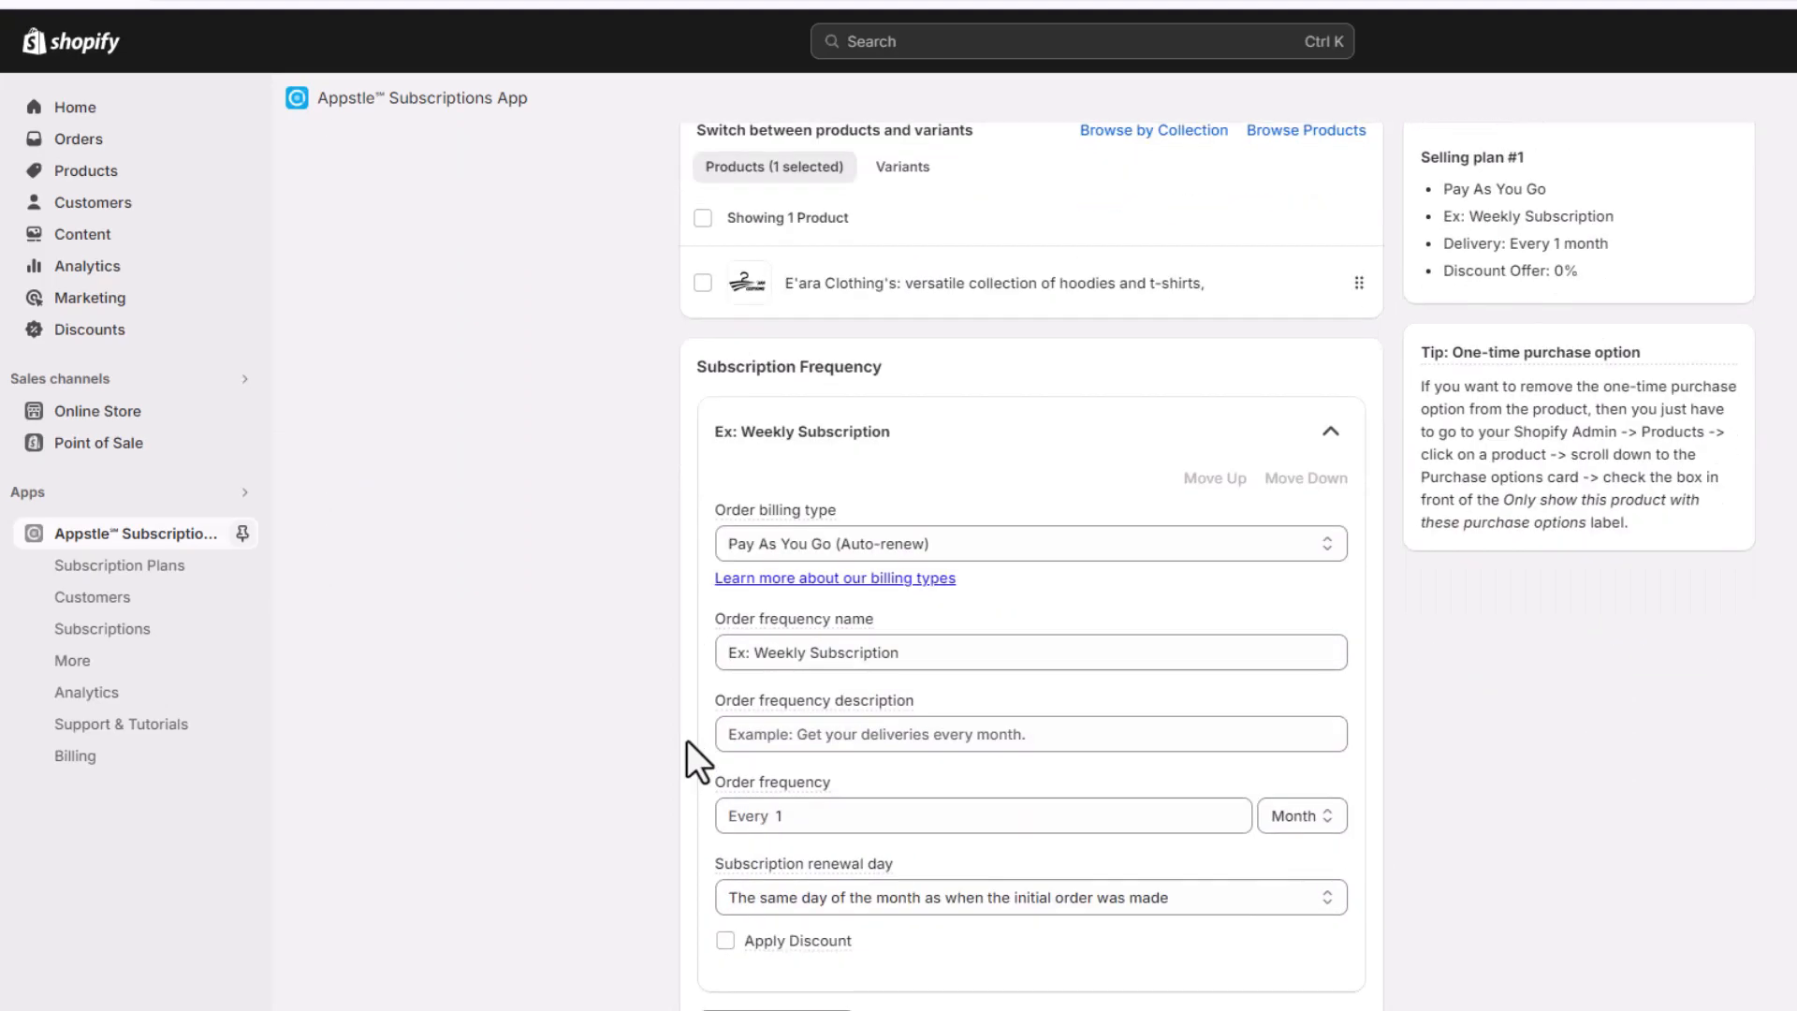
left_click_drag(695, 367, 899, 367)
left_click(733, 409)
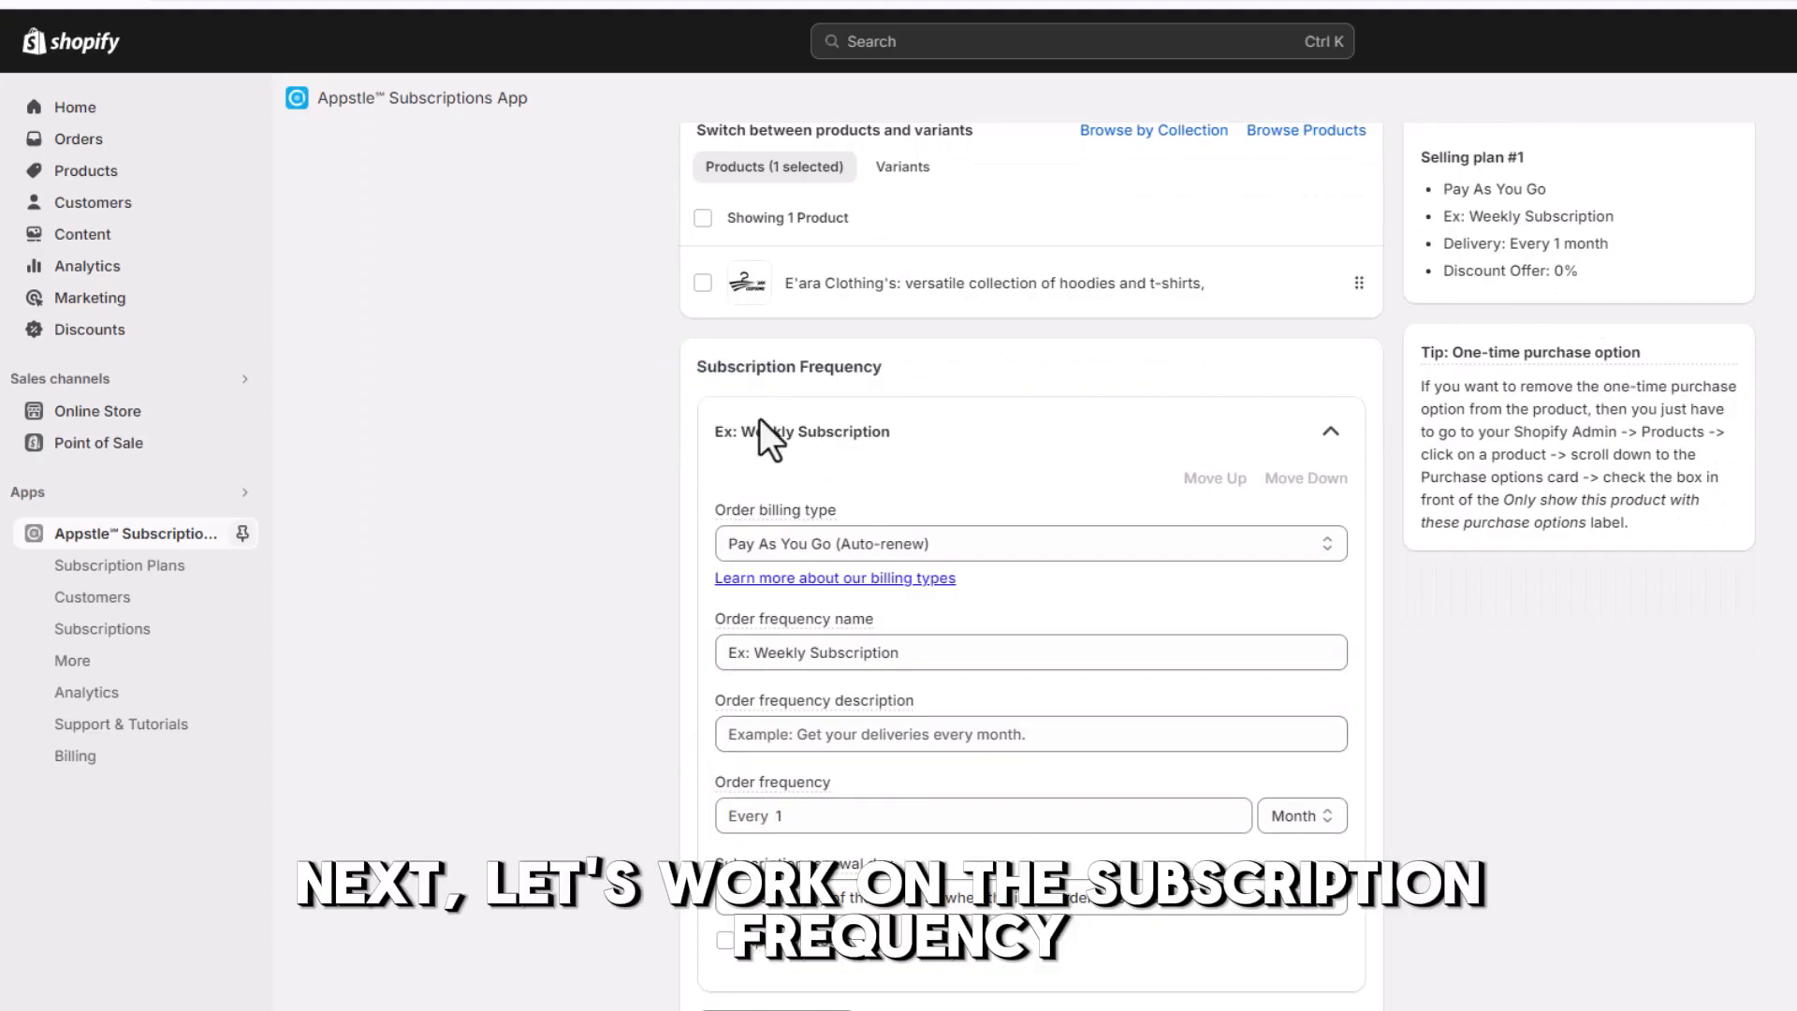
scroll(655, 477, "down", 1)
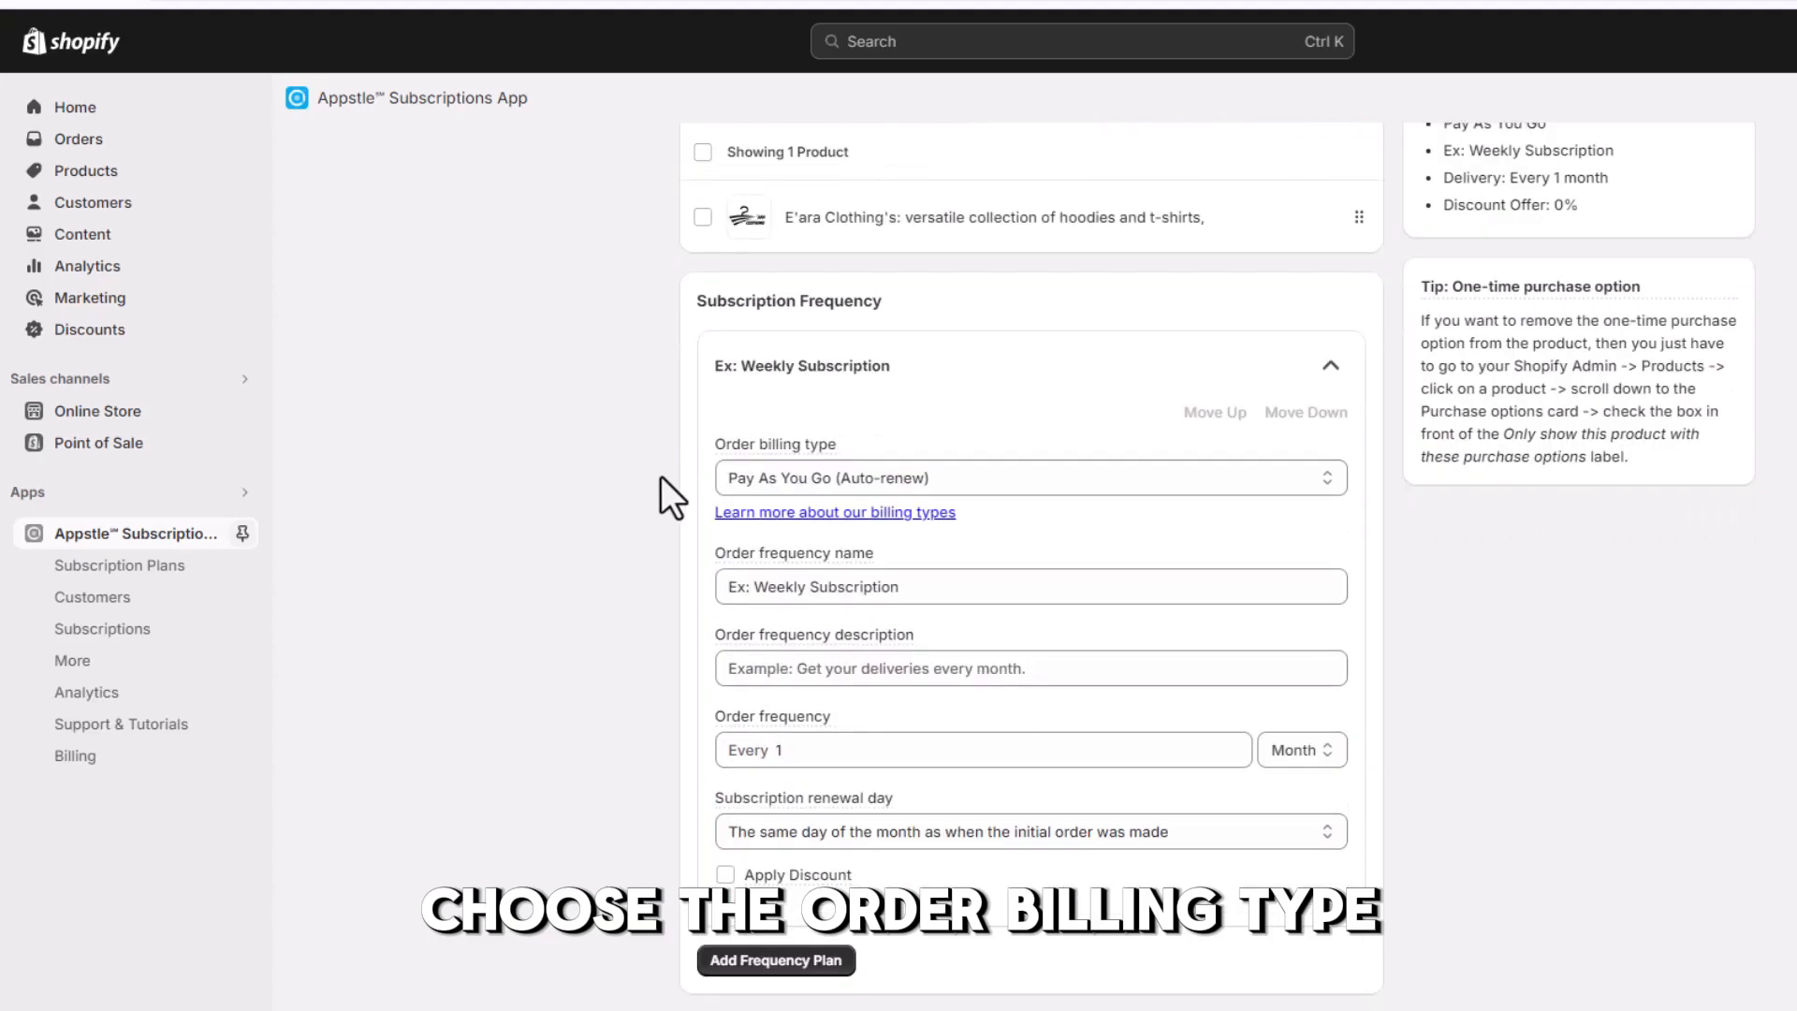
mouse_move(722, 448)
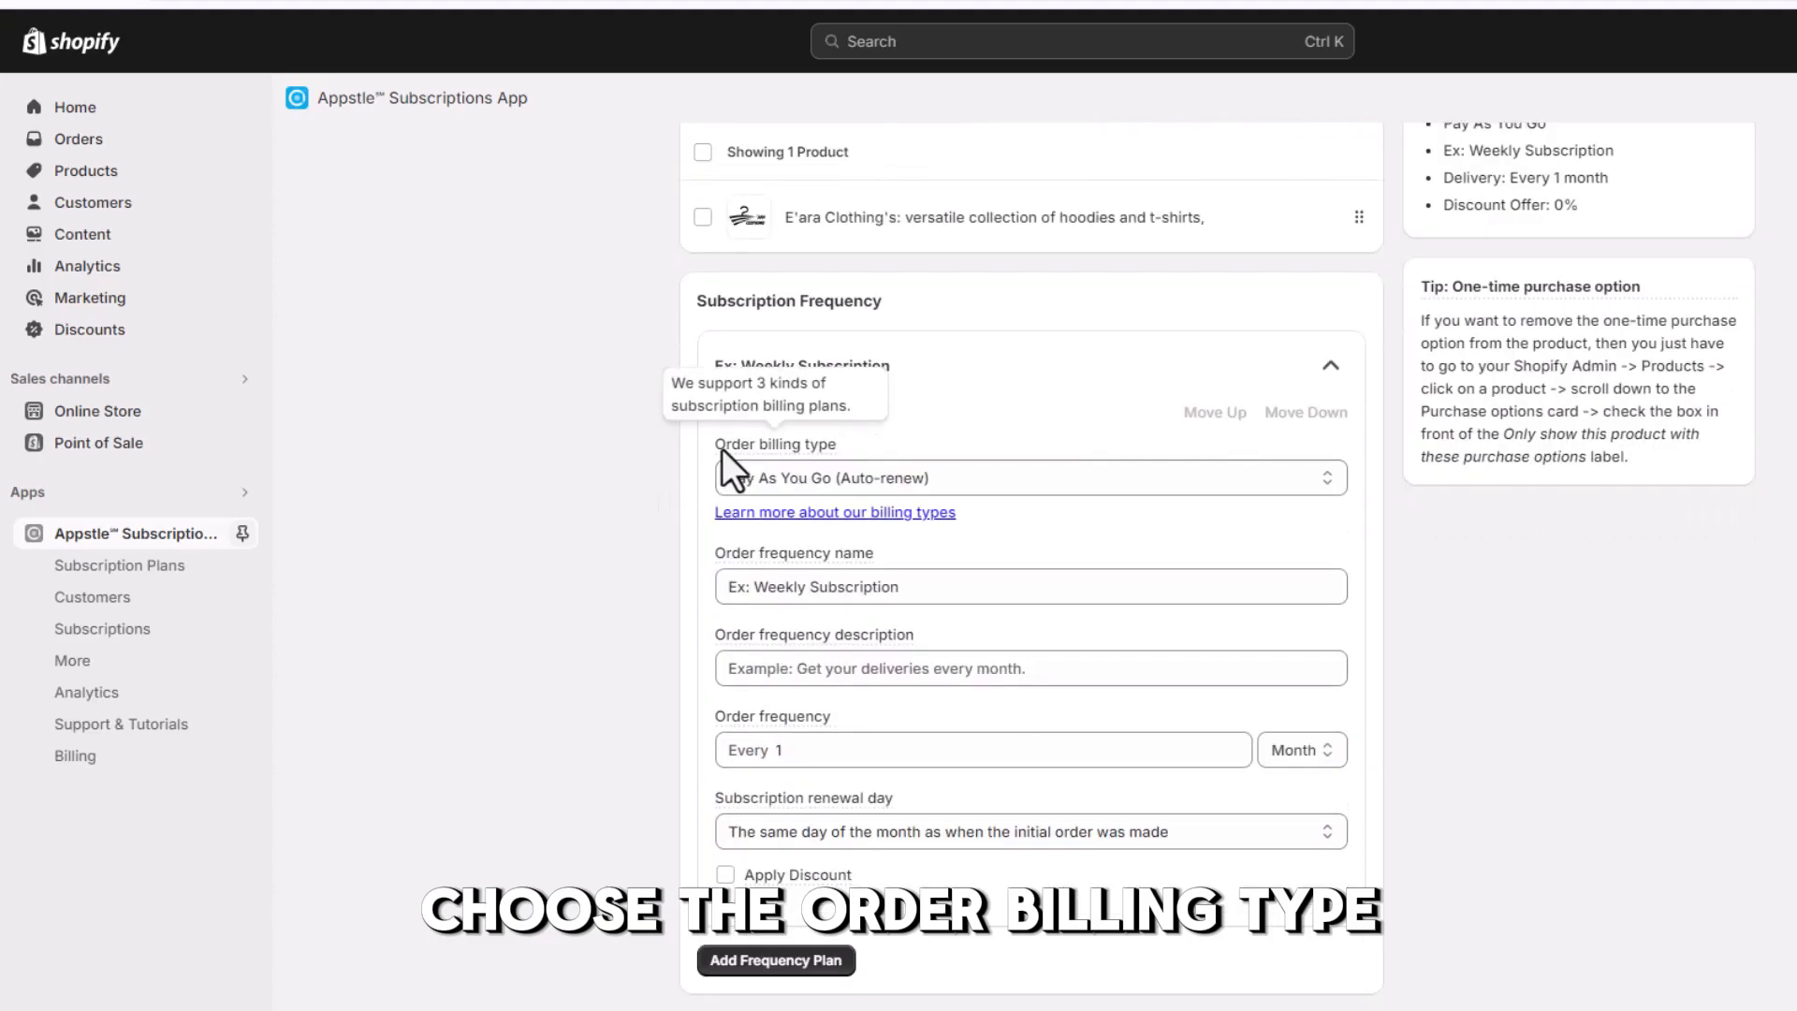
left_click(848, 483)
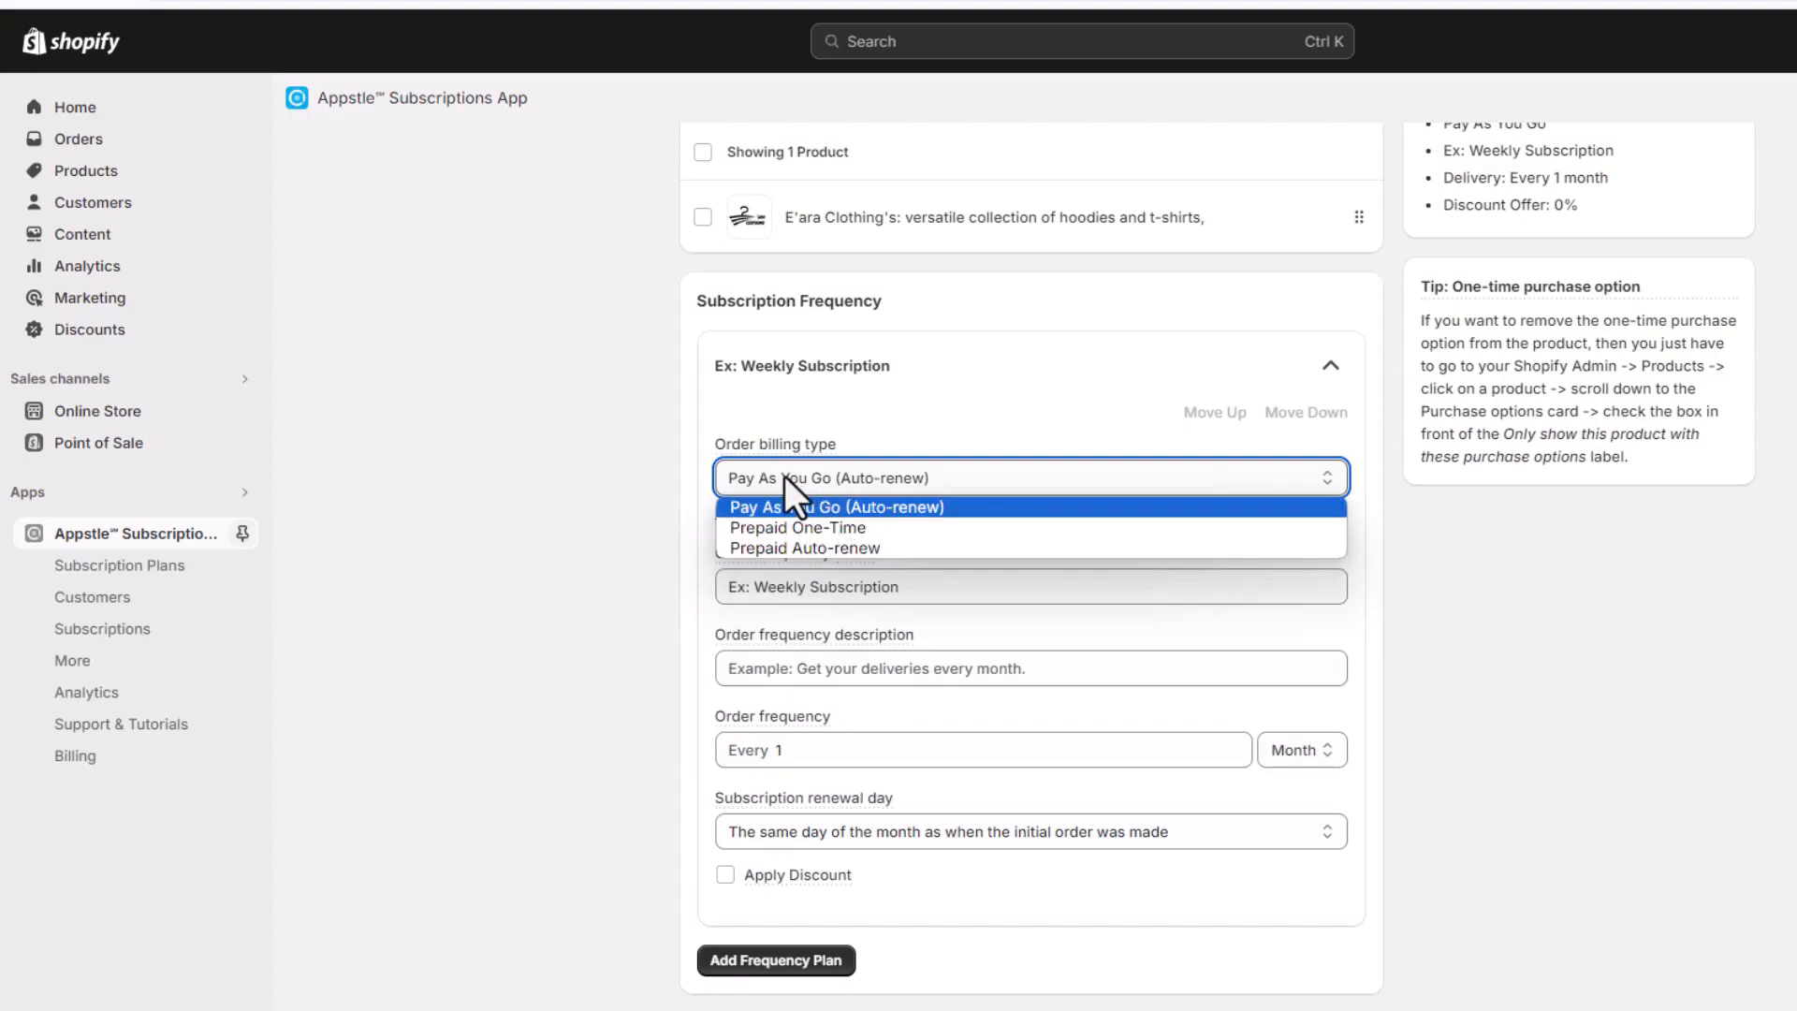
left_click(788, 507)
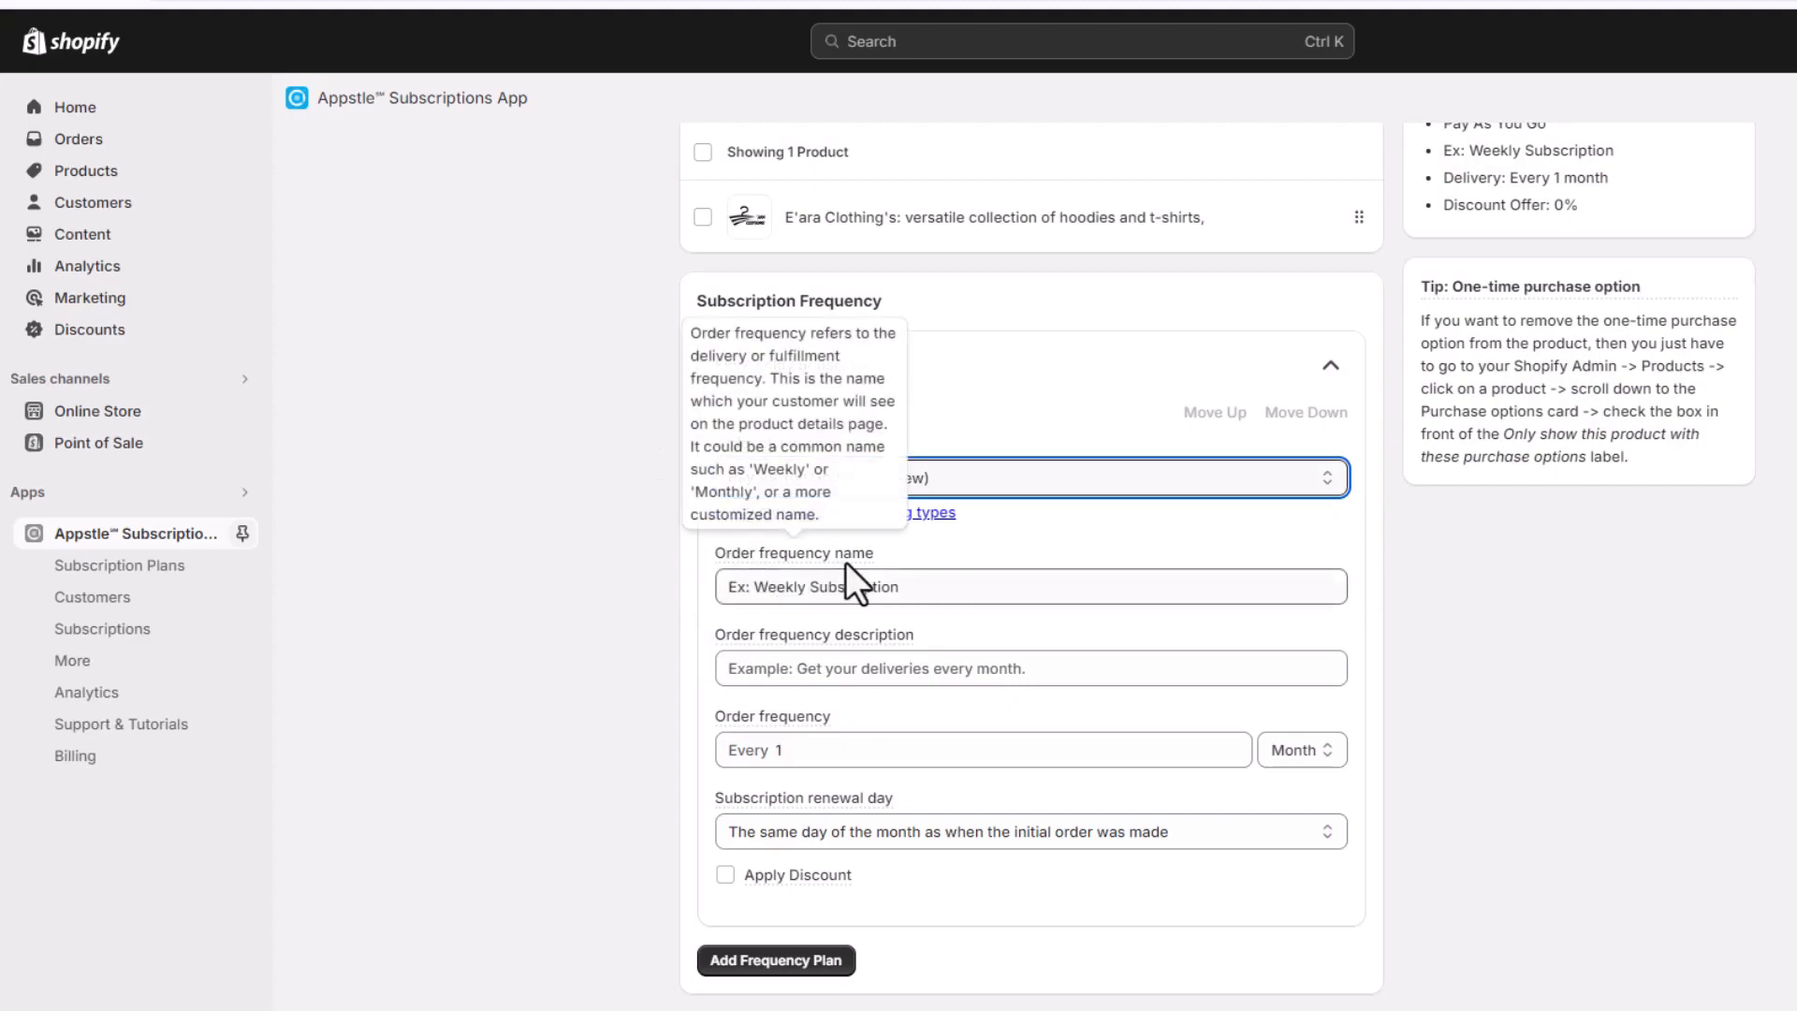
Name the order frequency "Monthly" and describe it as "Get your Orders Every Month"
left_click(783, 589)
triple_click(784, 588)
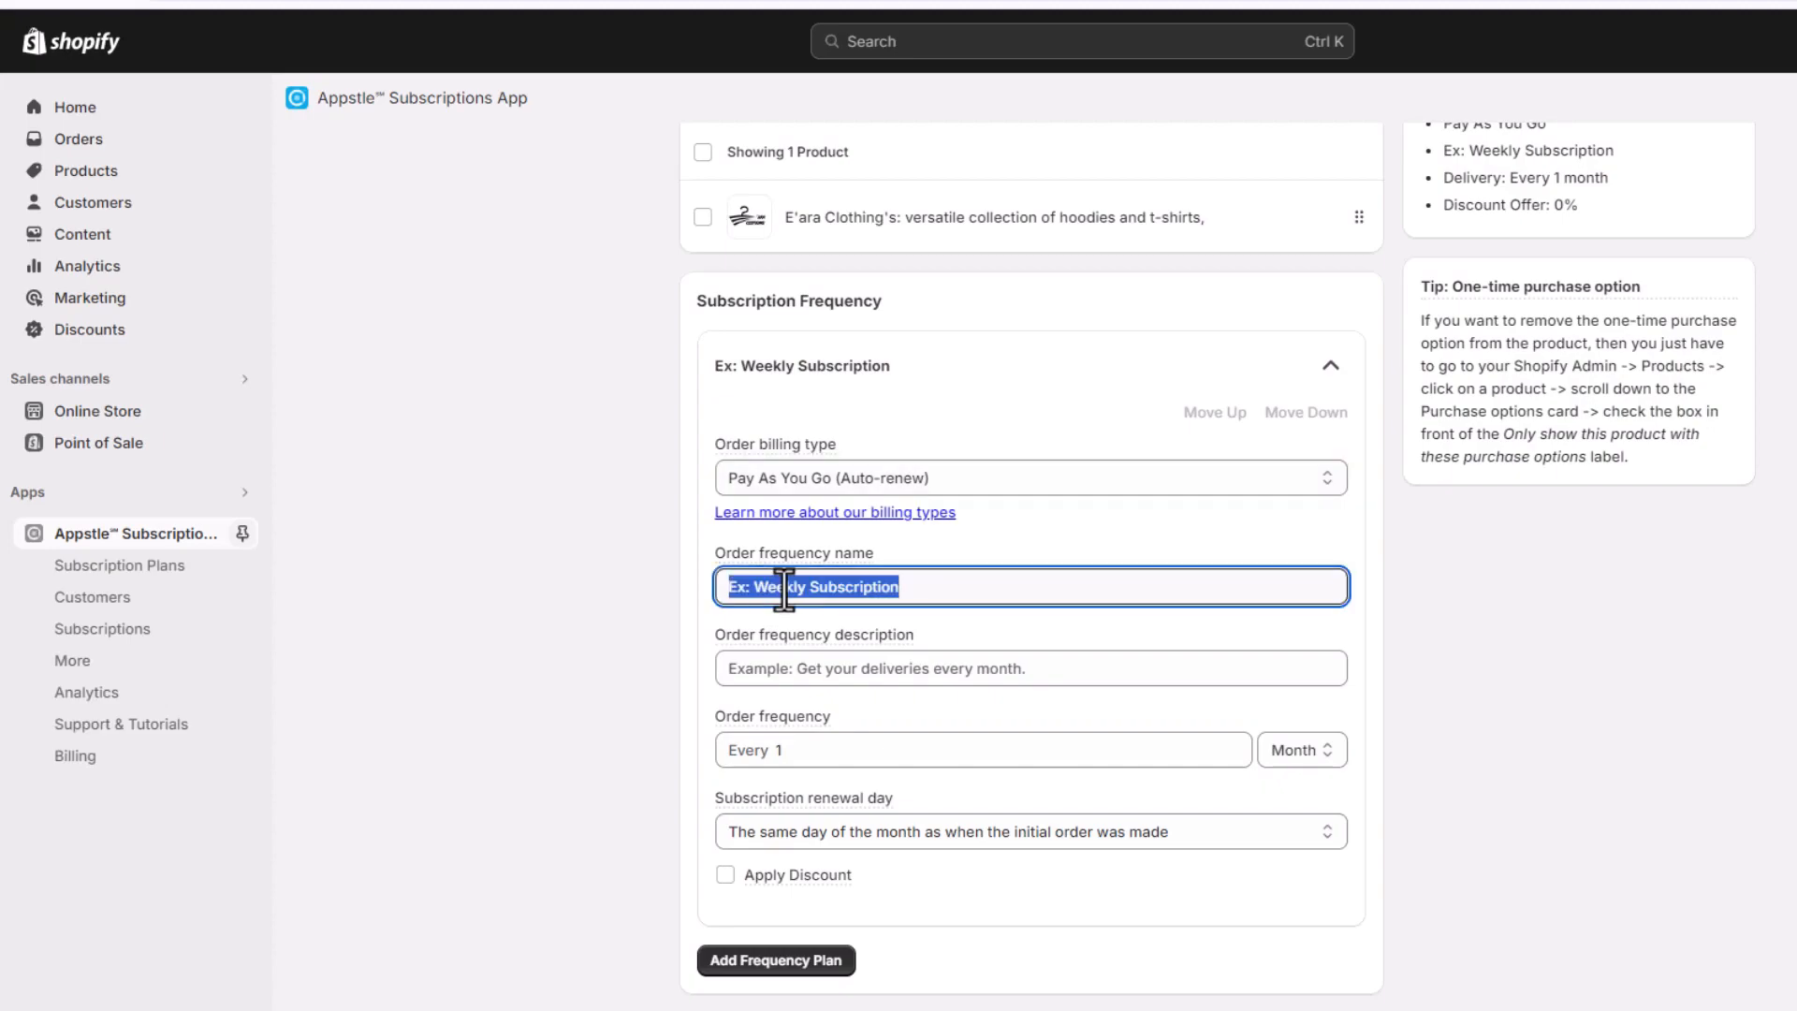
type("Month")
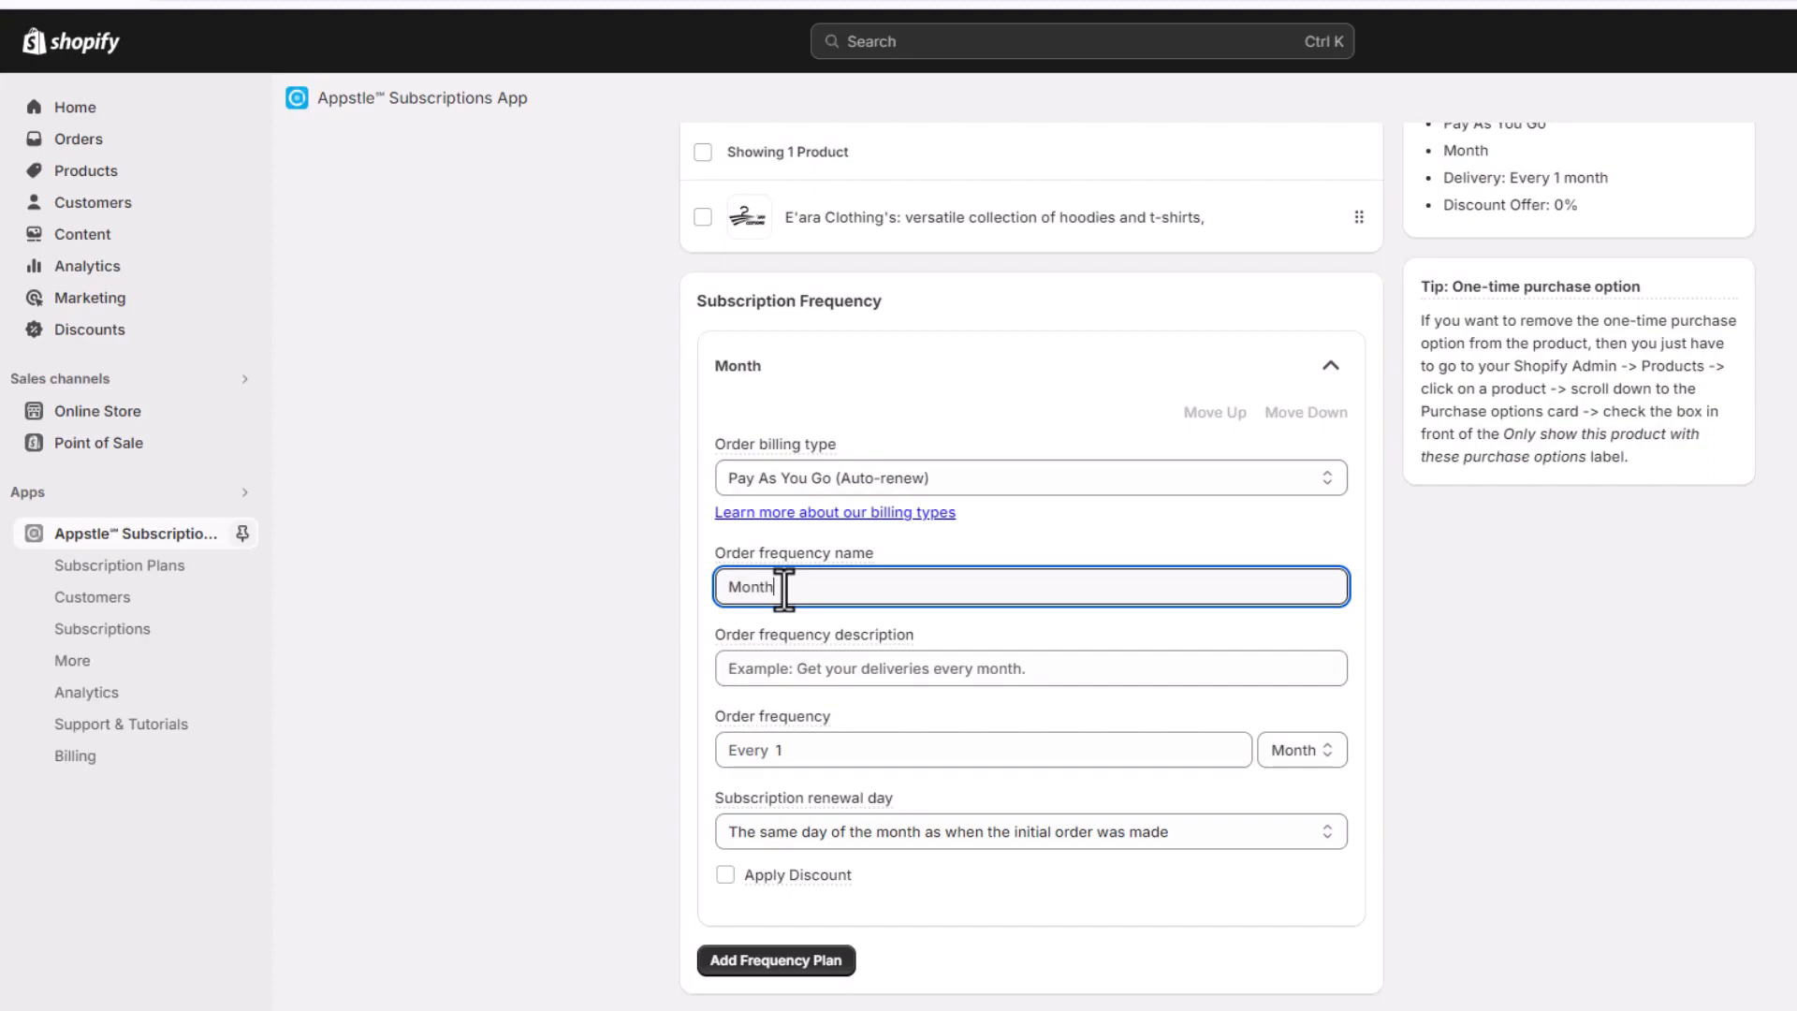
type("ly")
left_click(704, 587)
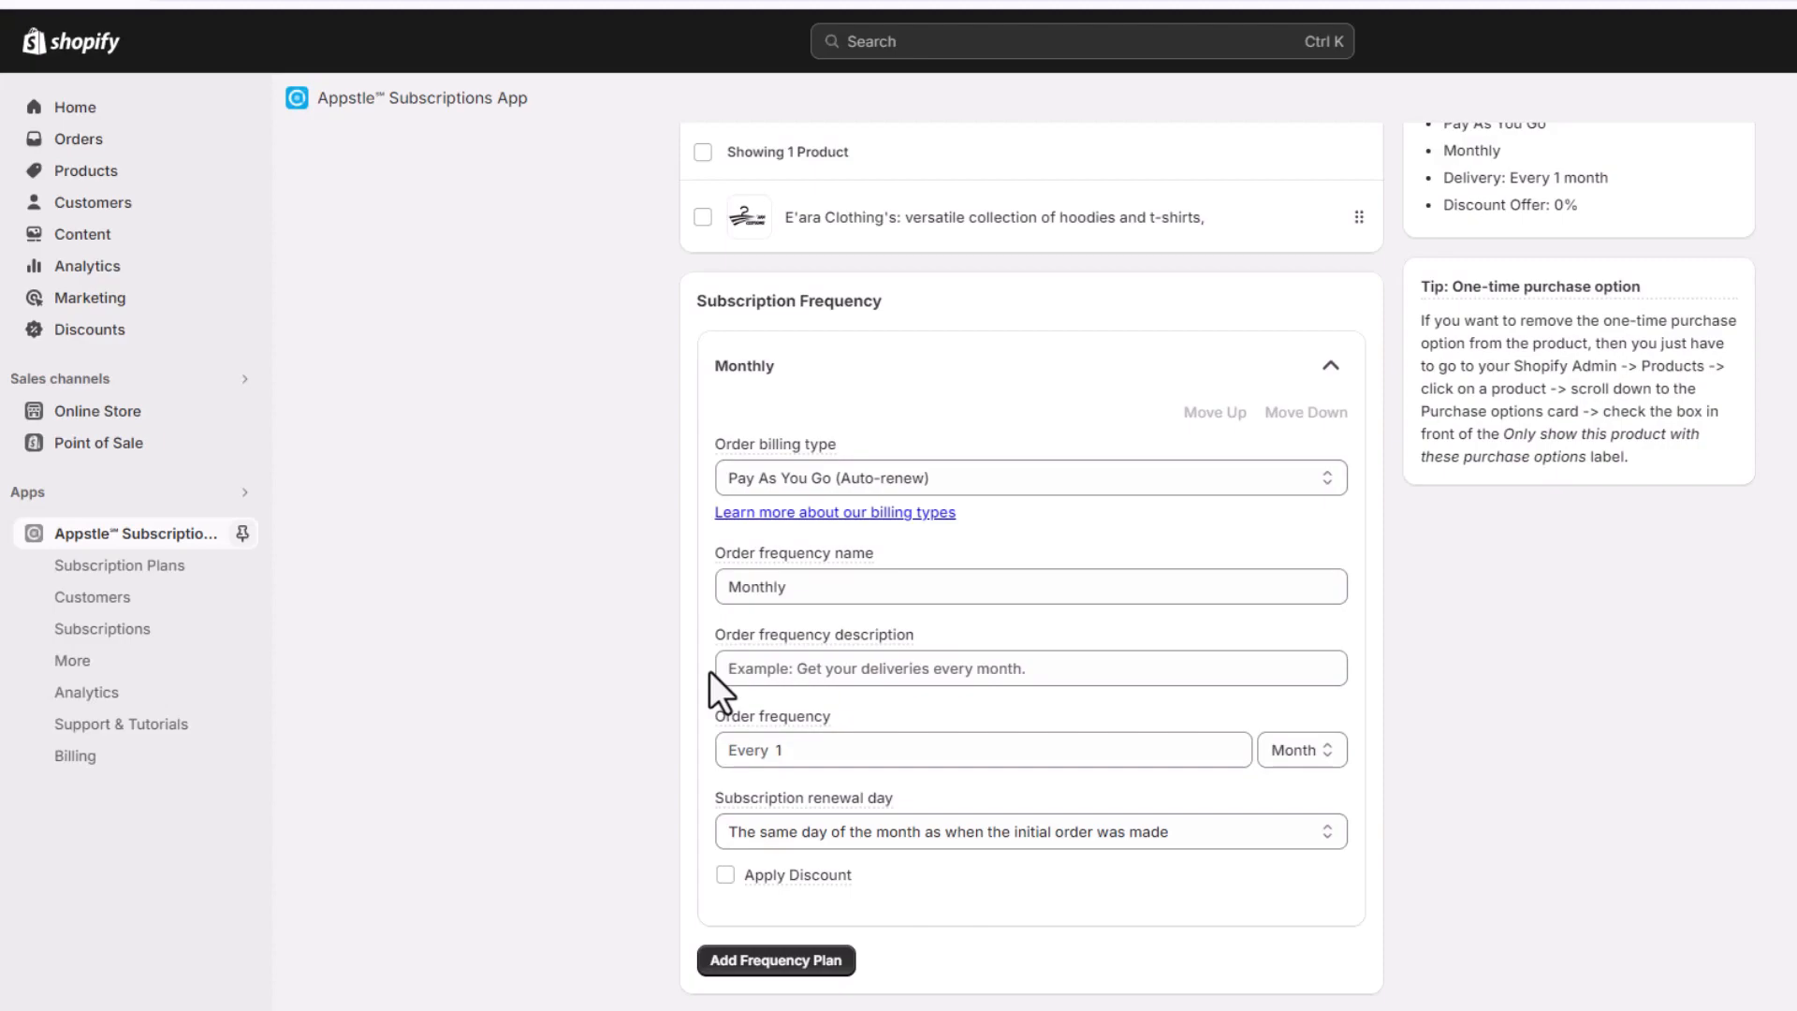
left_click(748, 671)
type("Get you")
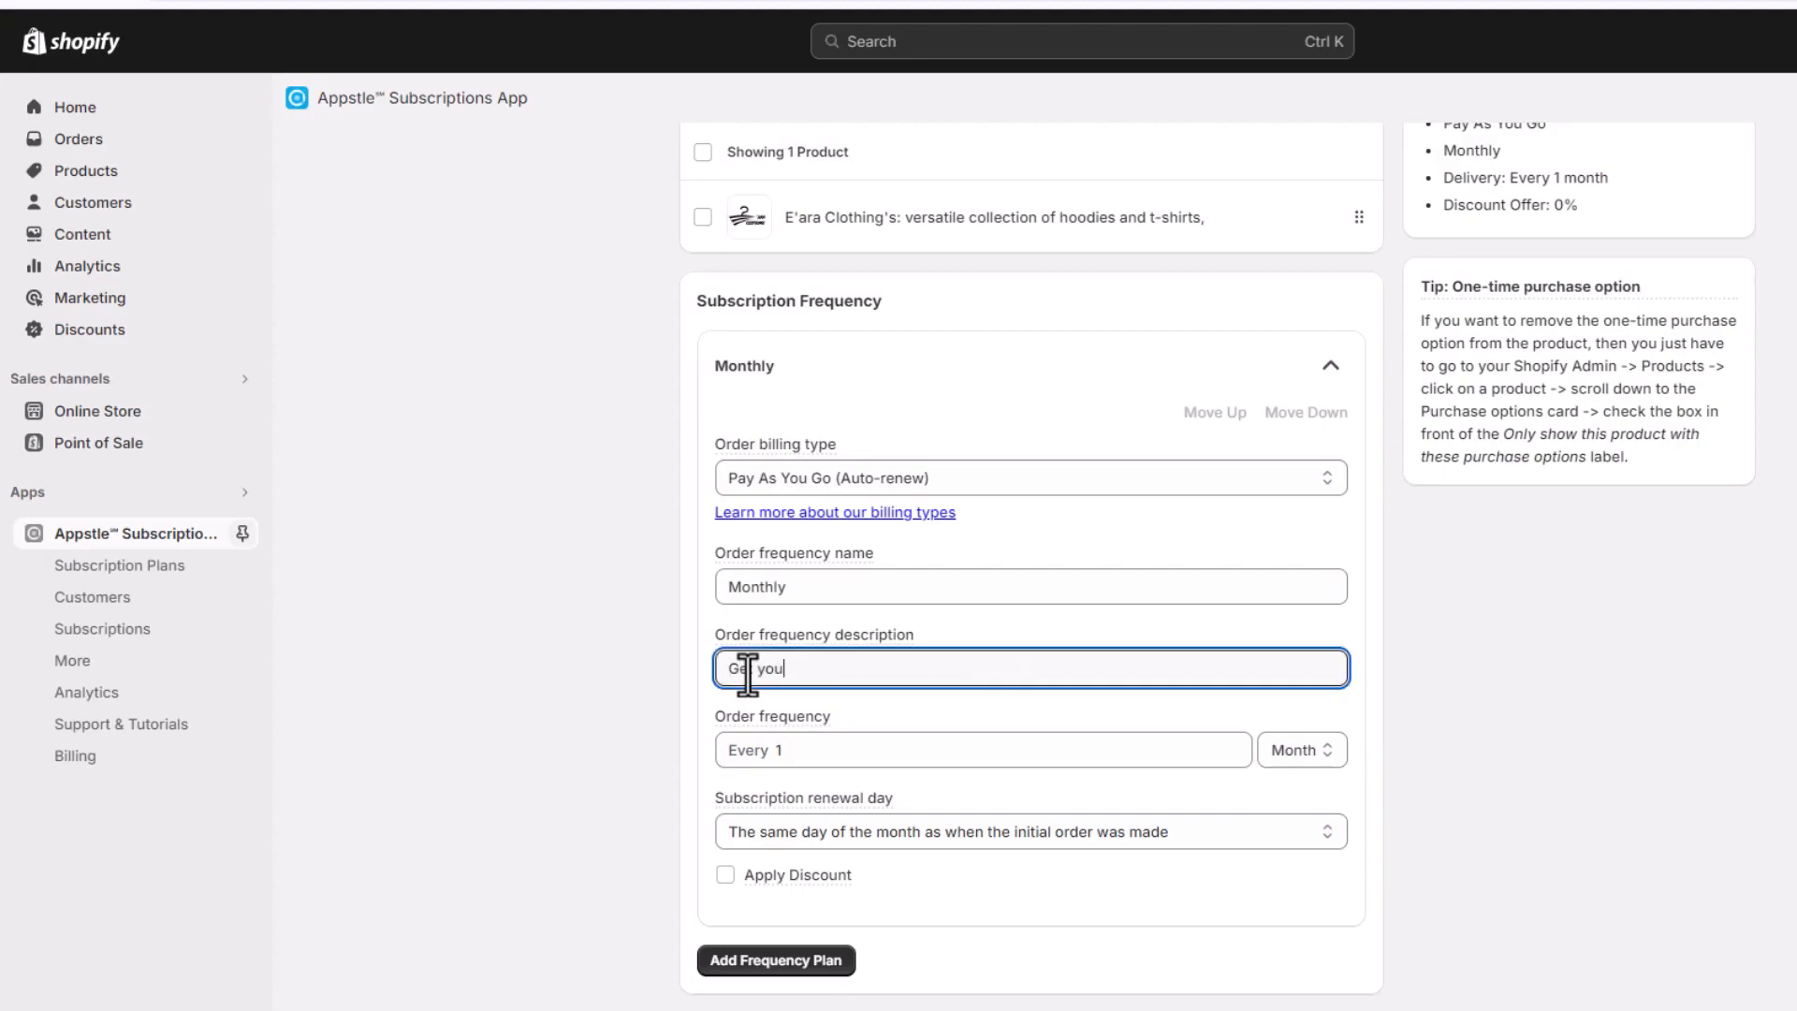
type("r Orders Every Month")
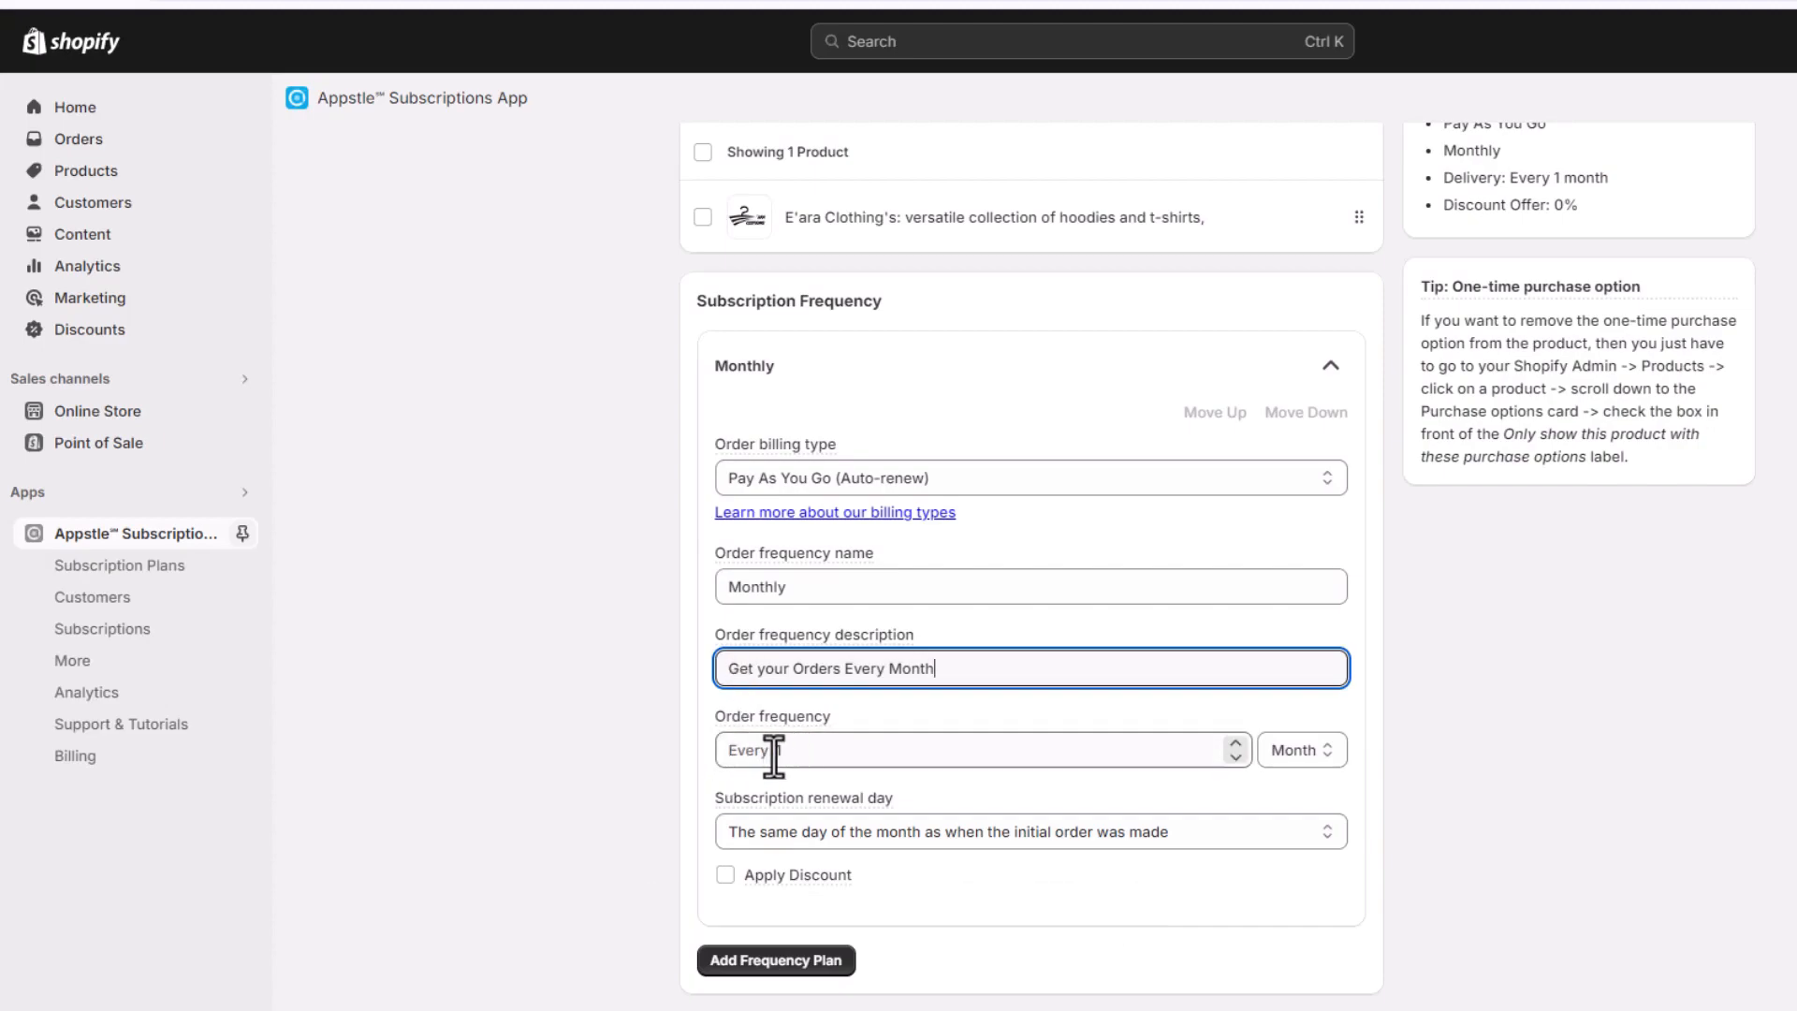
Set the plan's order frequency to every 1 month
left_click(1236, 757)
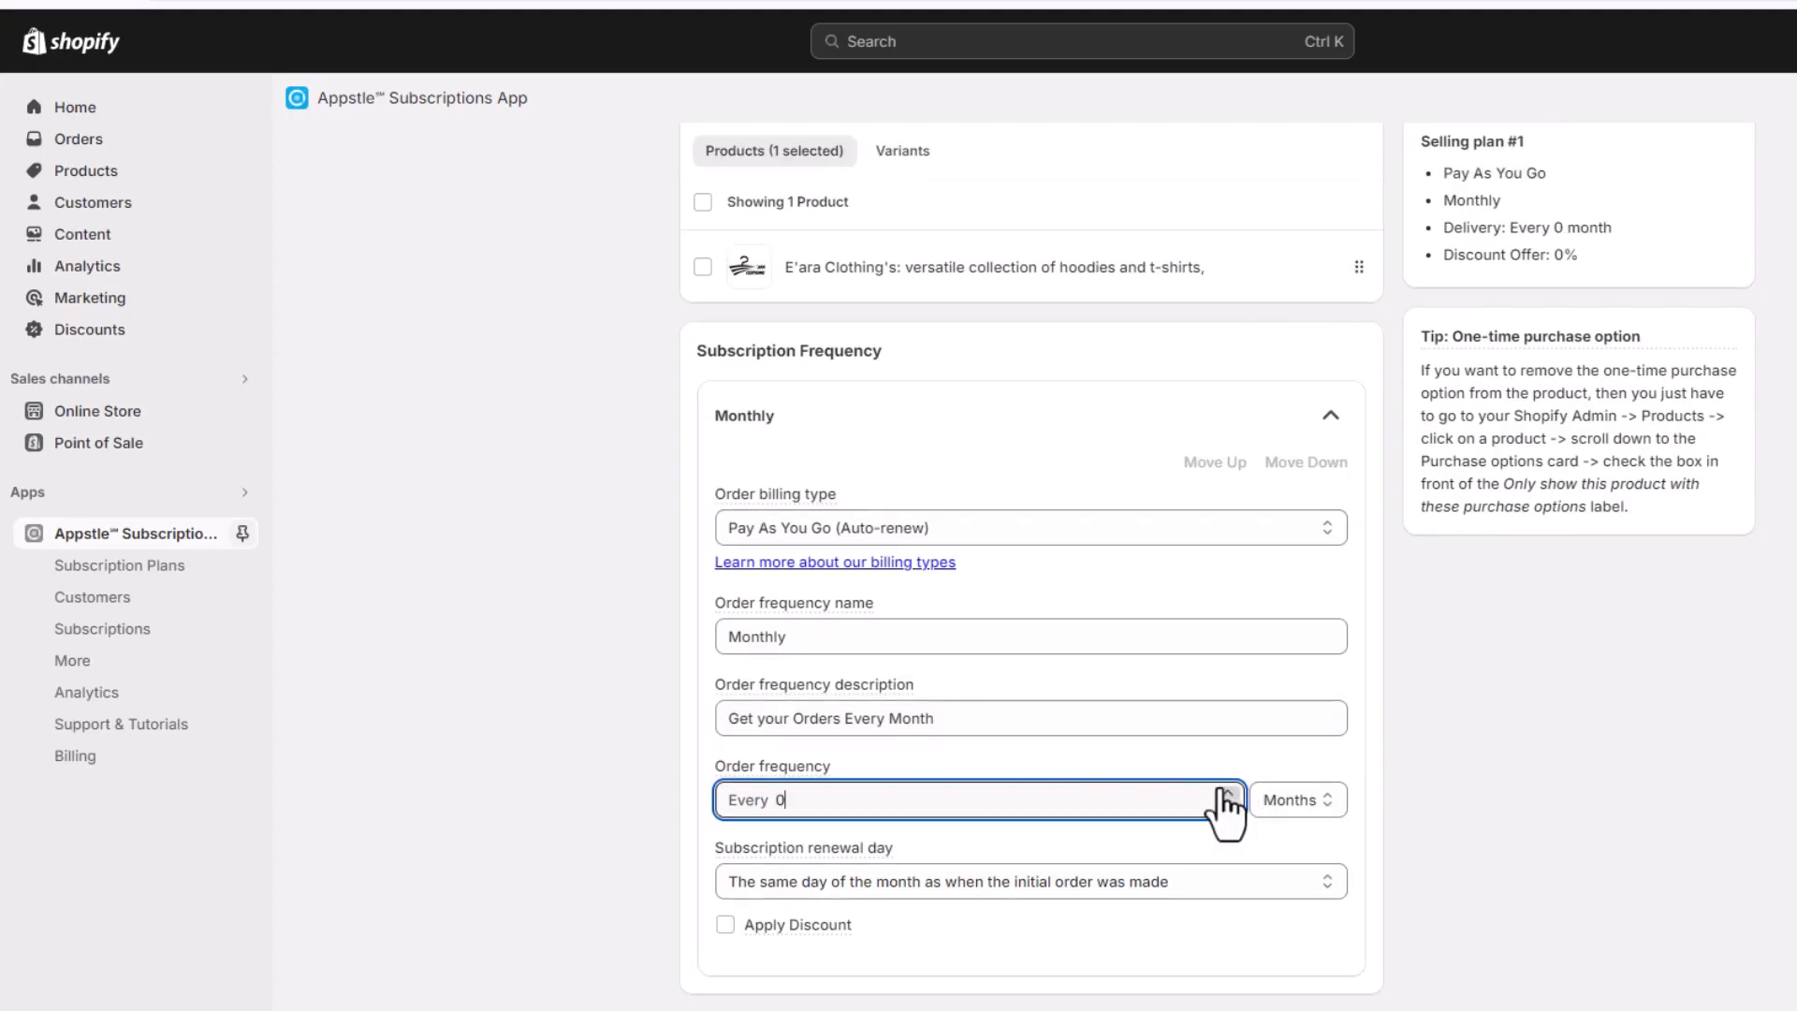
left_click(1227, 794)
left_click(1227, 793)
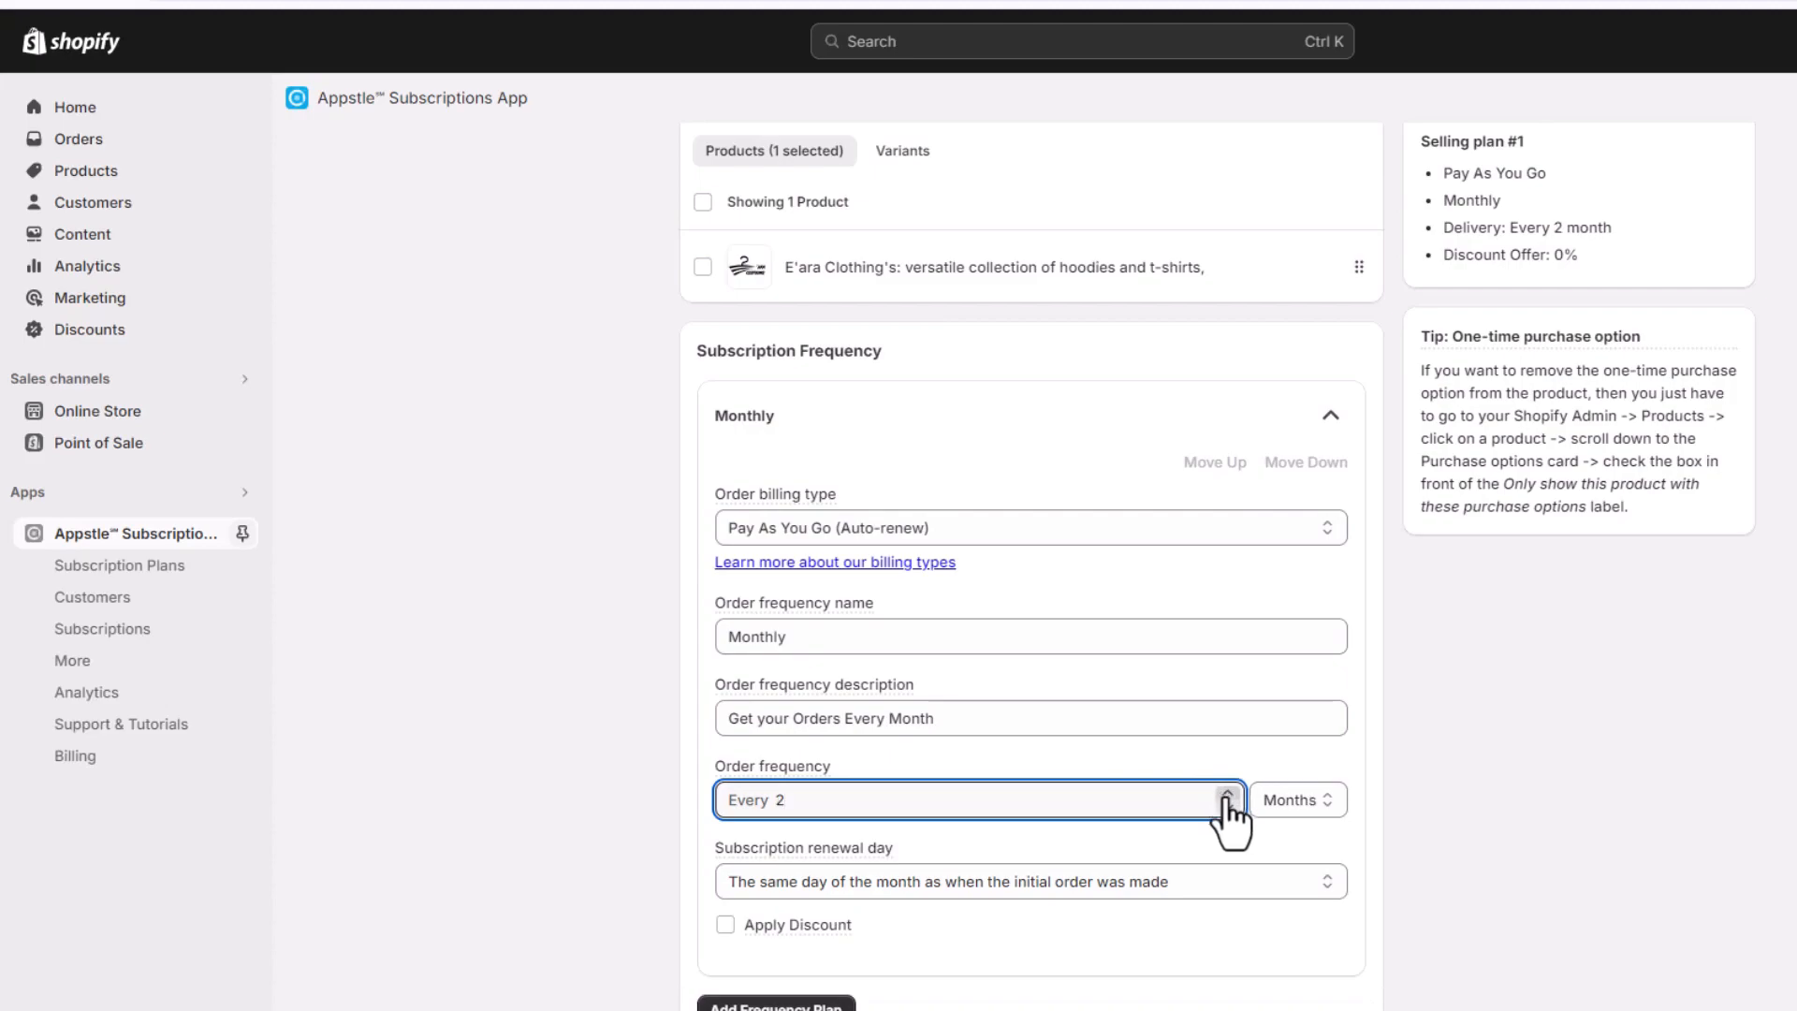
left_click(1227, 807)
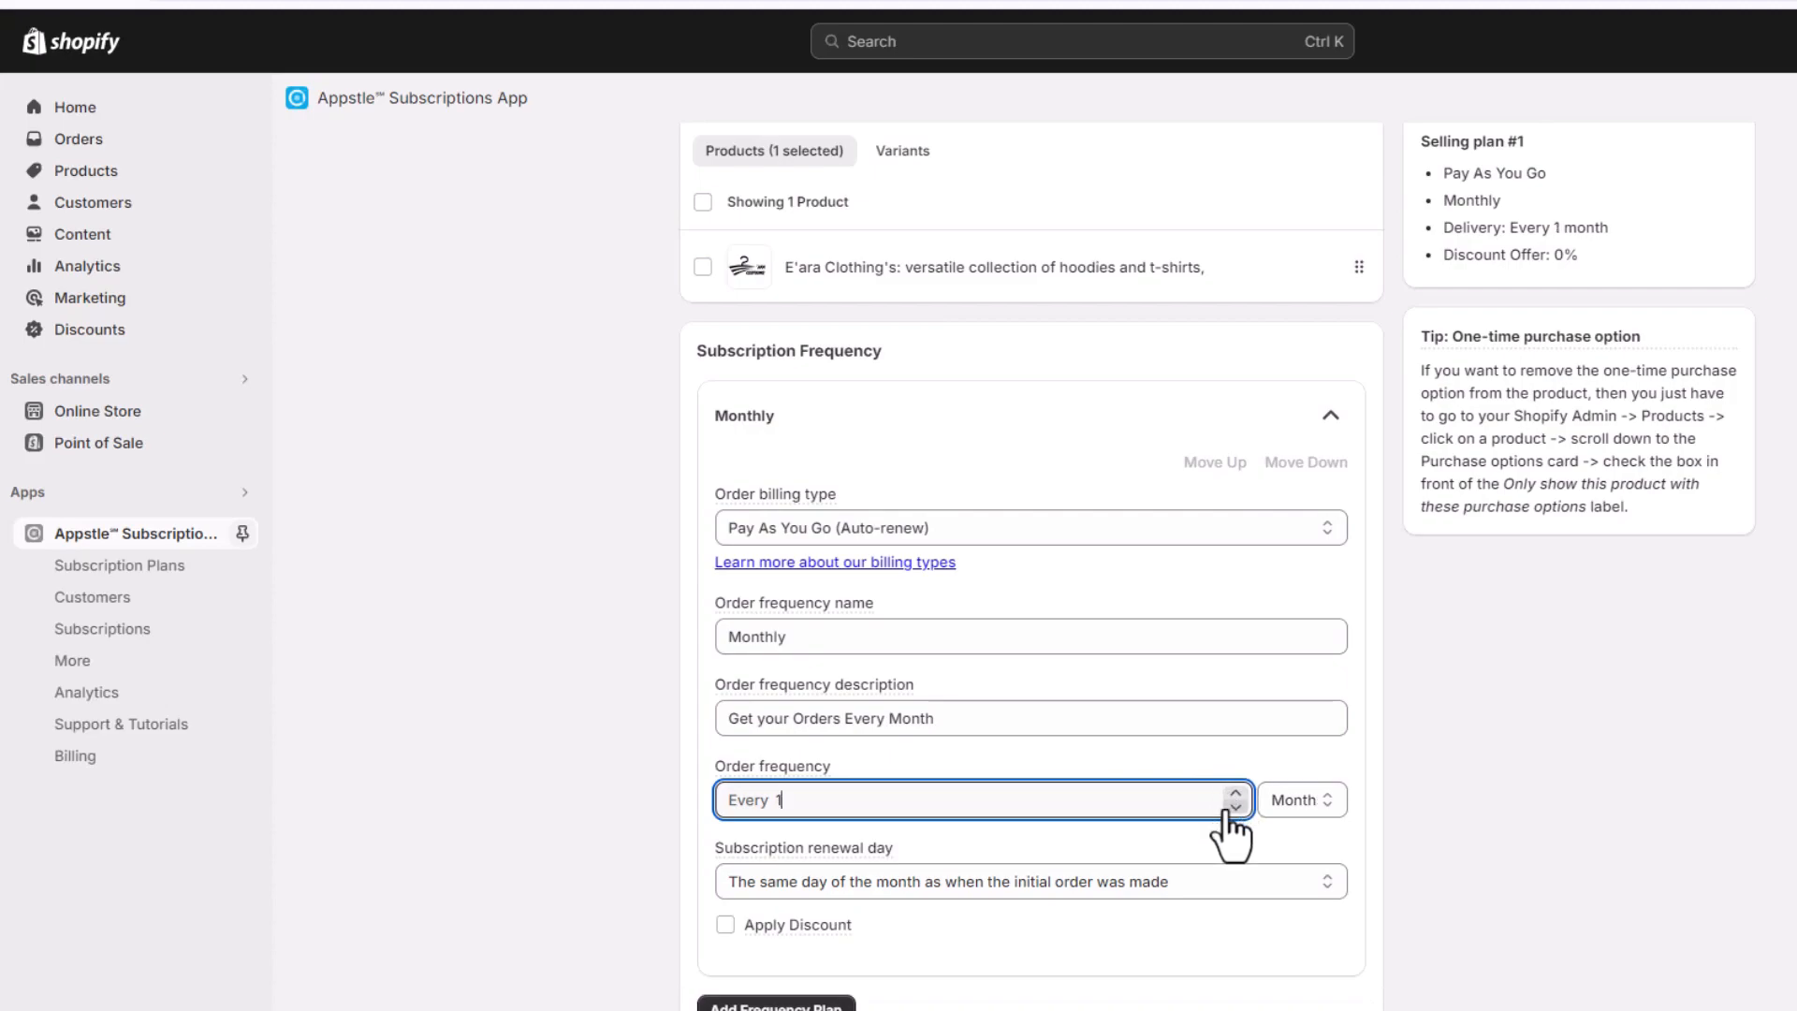
left_click(1323, 805)
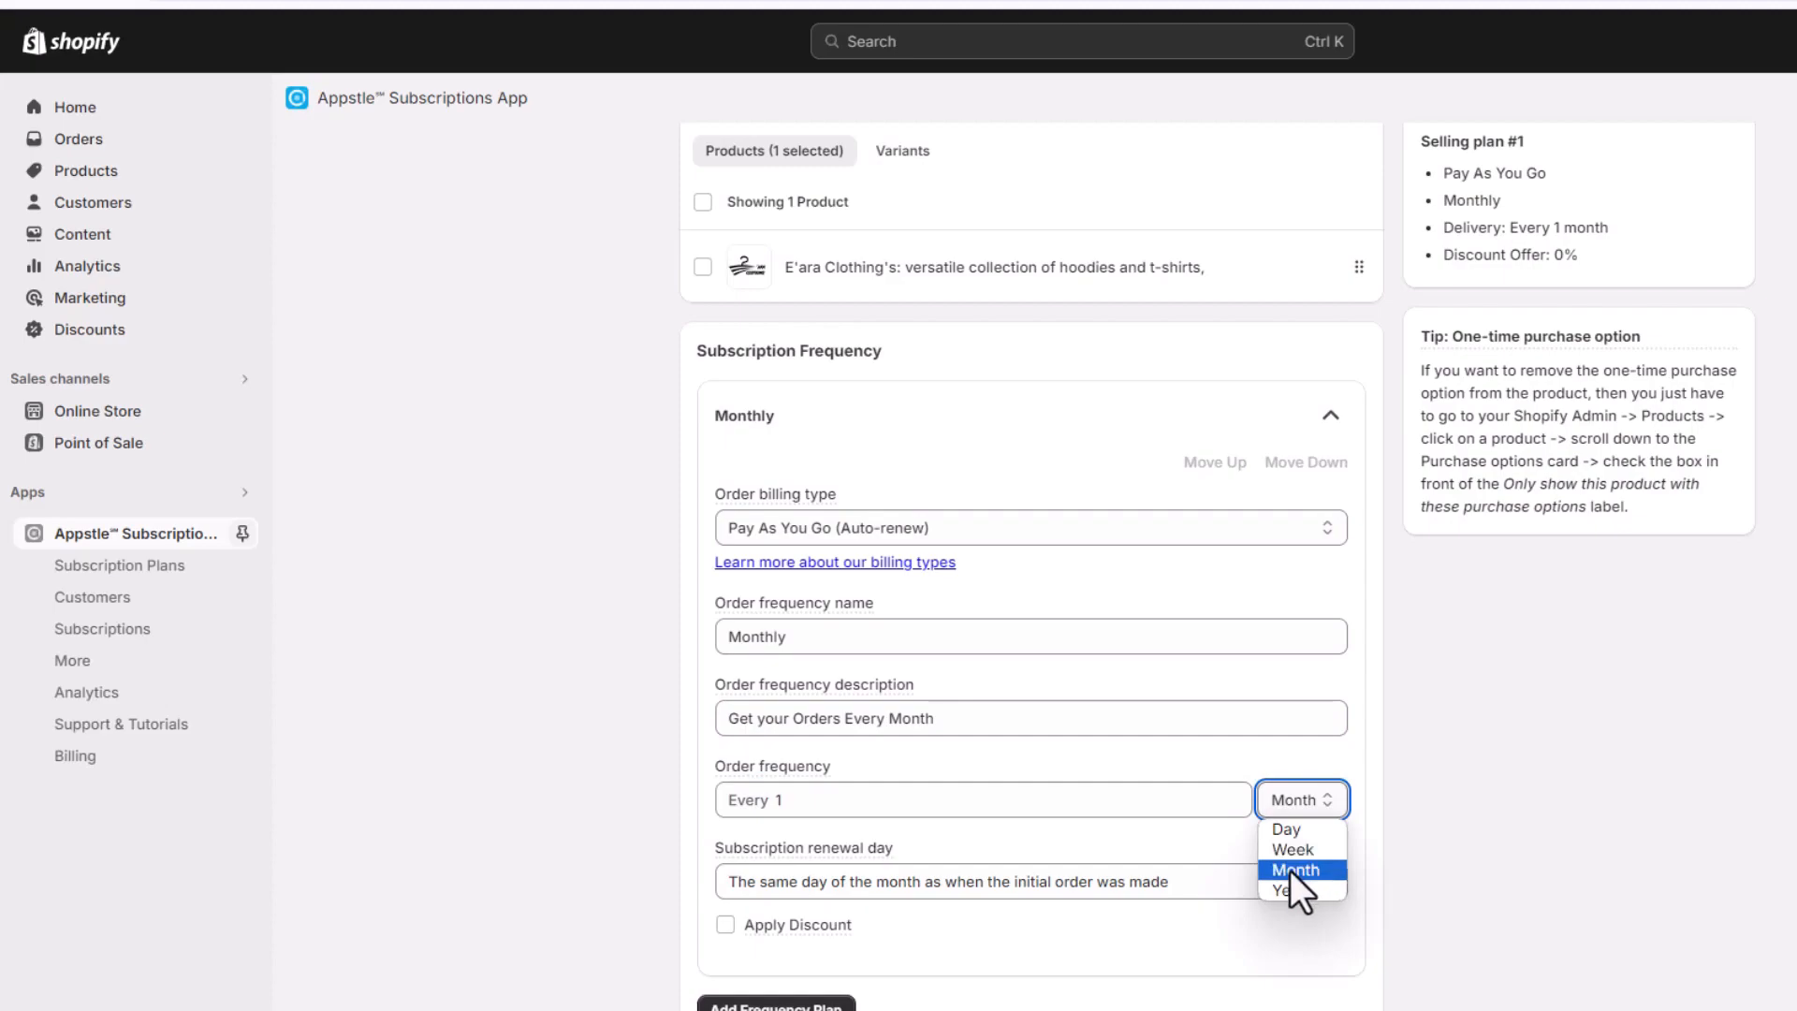
left_click(1290, 871)
left_click(1359, 796)
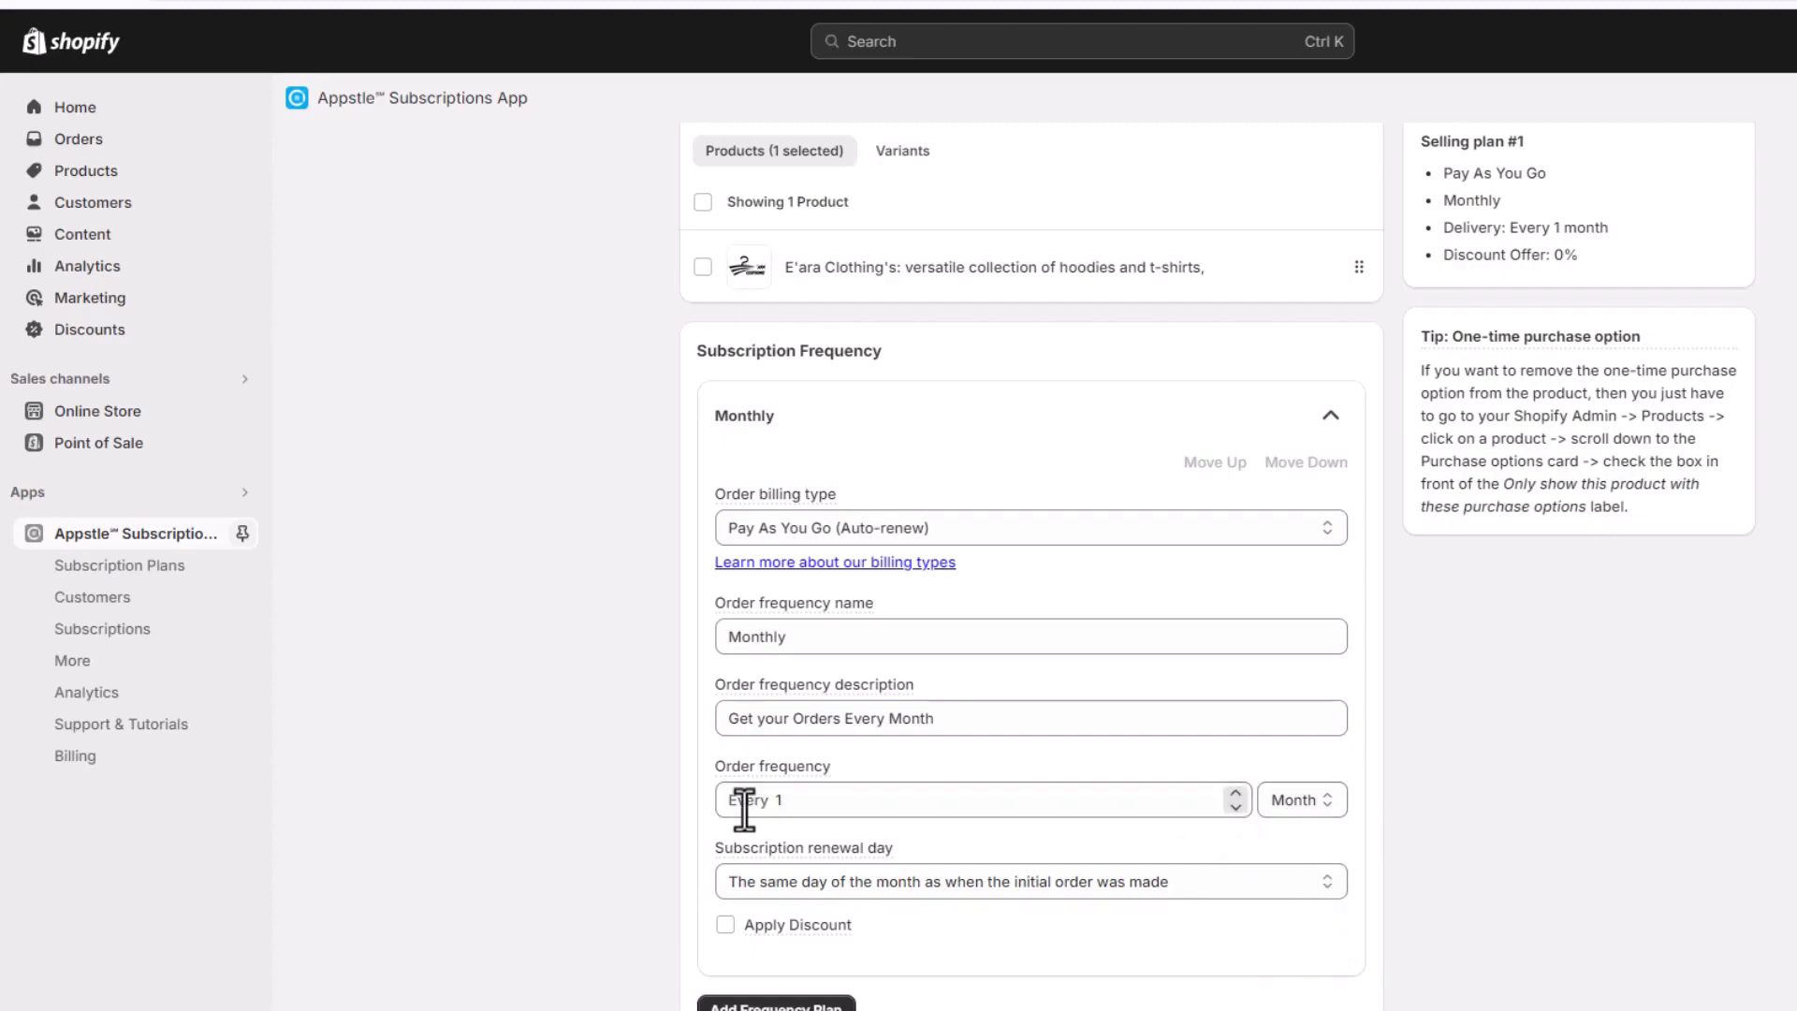
Set the subscription renewal day to the same day of the month as when the initial order was made
scroll(693, 812, "down", 1)
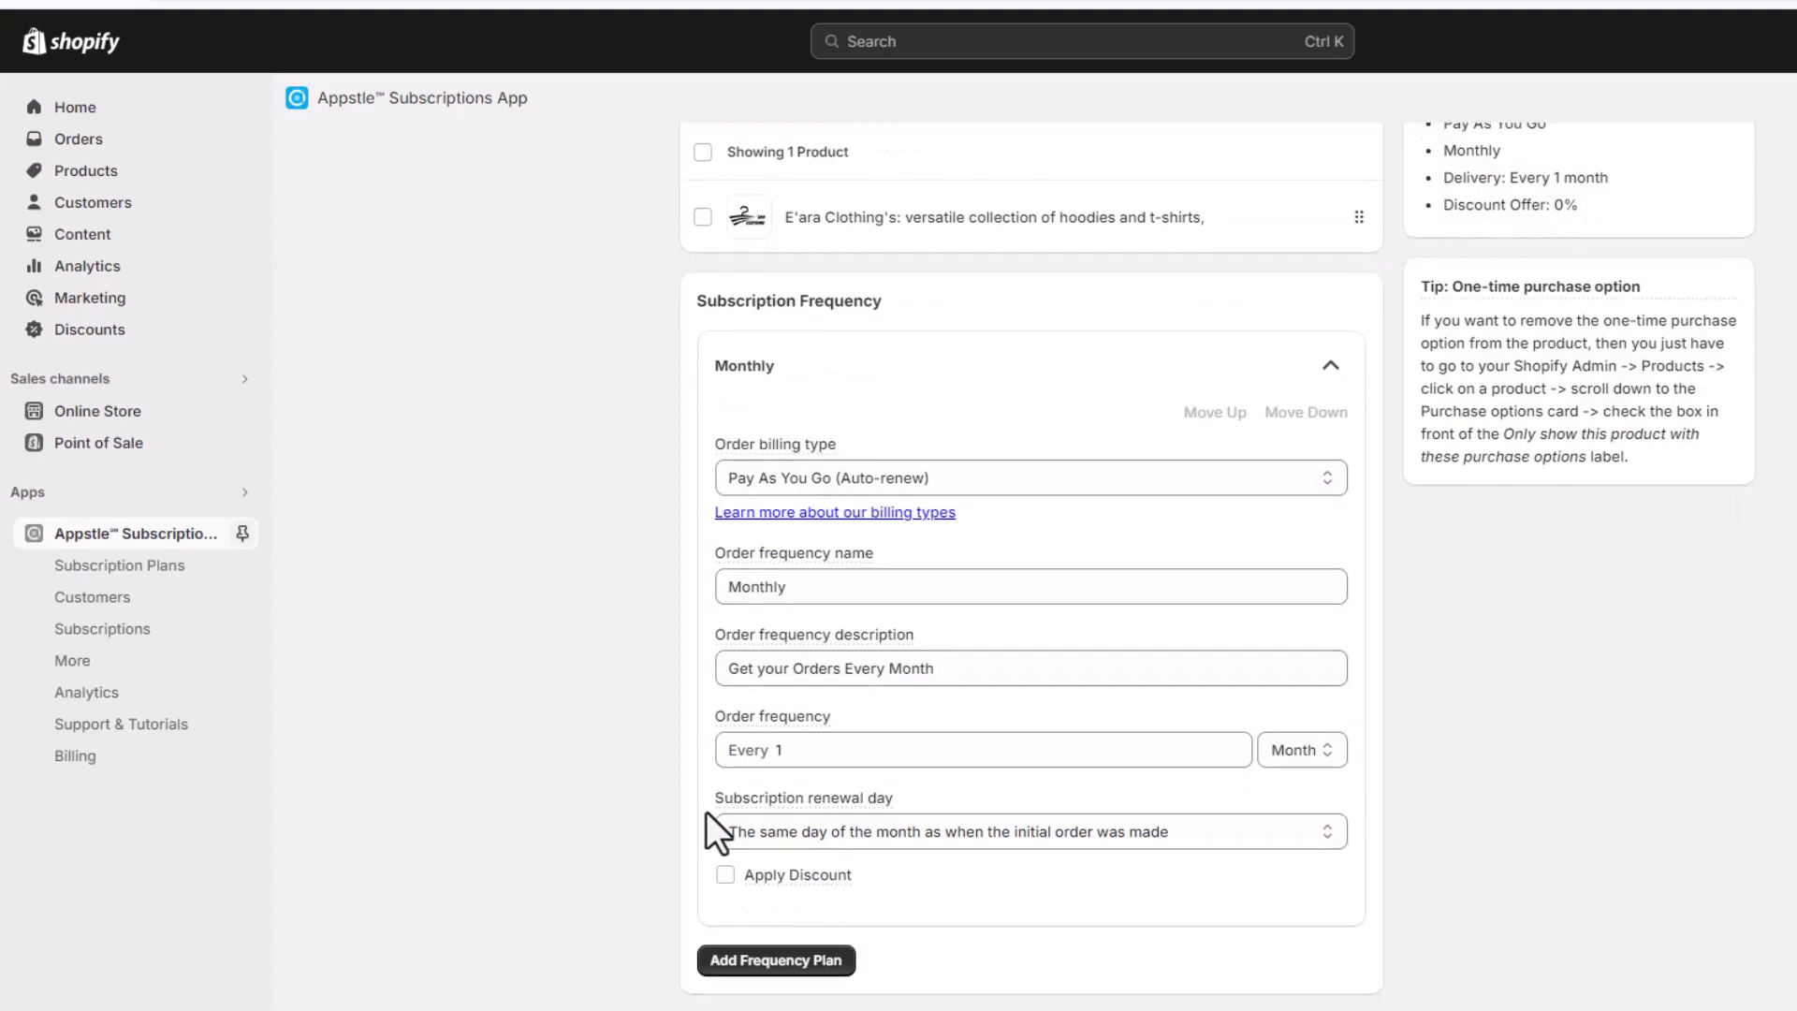
left_click(1333, 838)
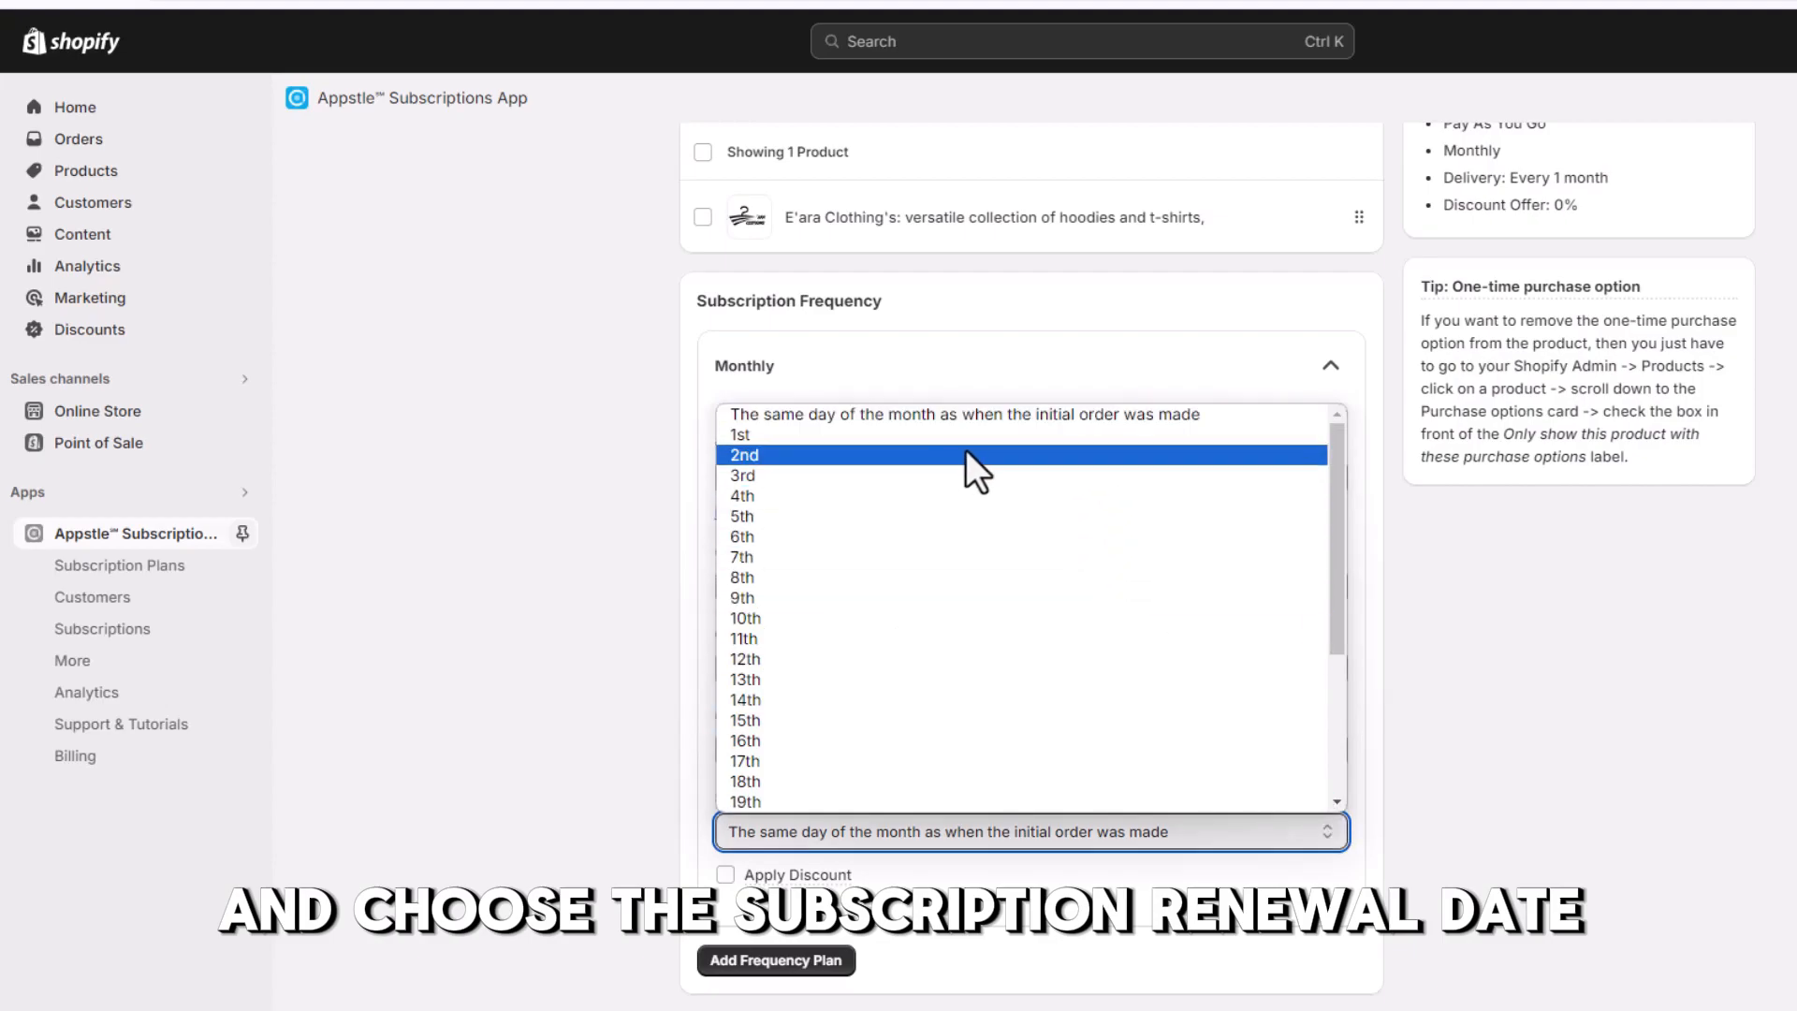
left_click(1047, 418)
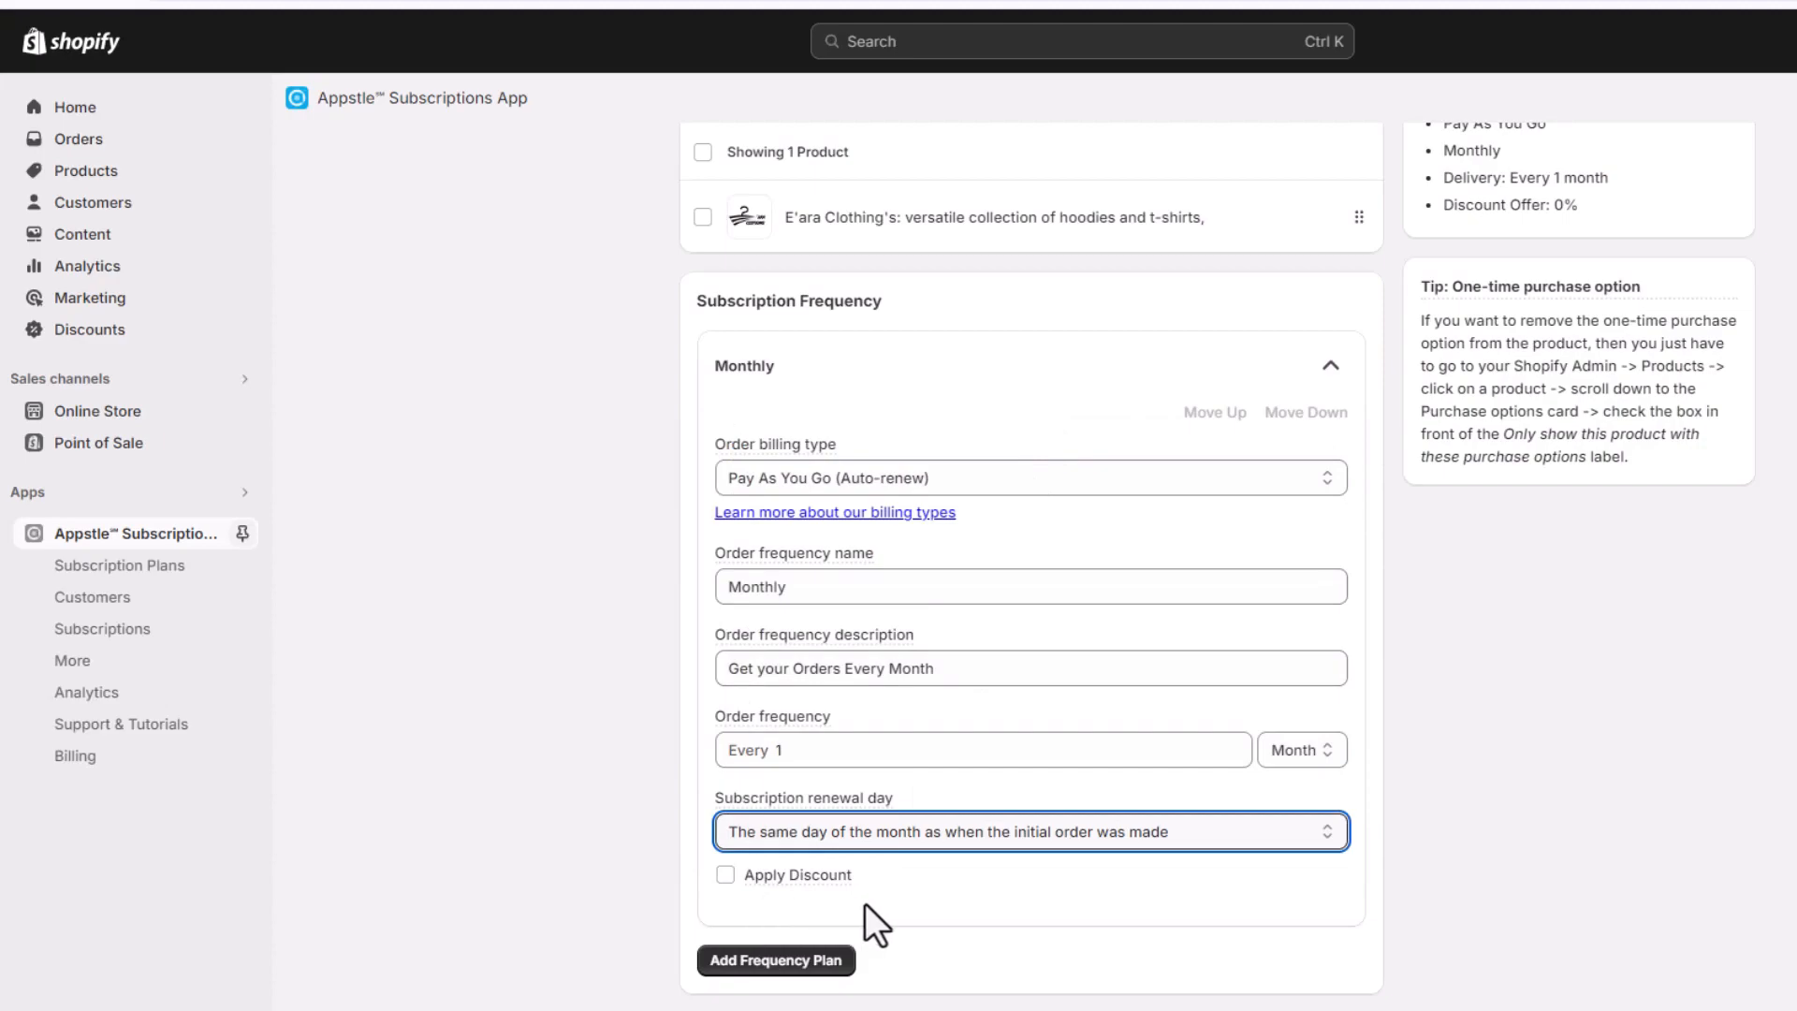
Apply a 10 percent-off discount to the Monthly subscription frequency
left_click(725, 875)
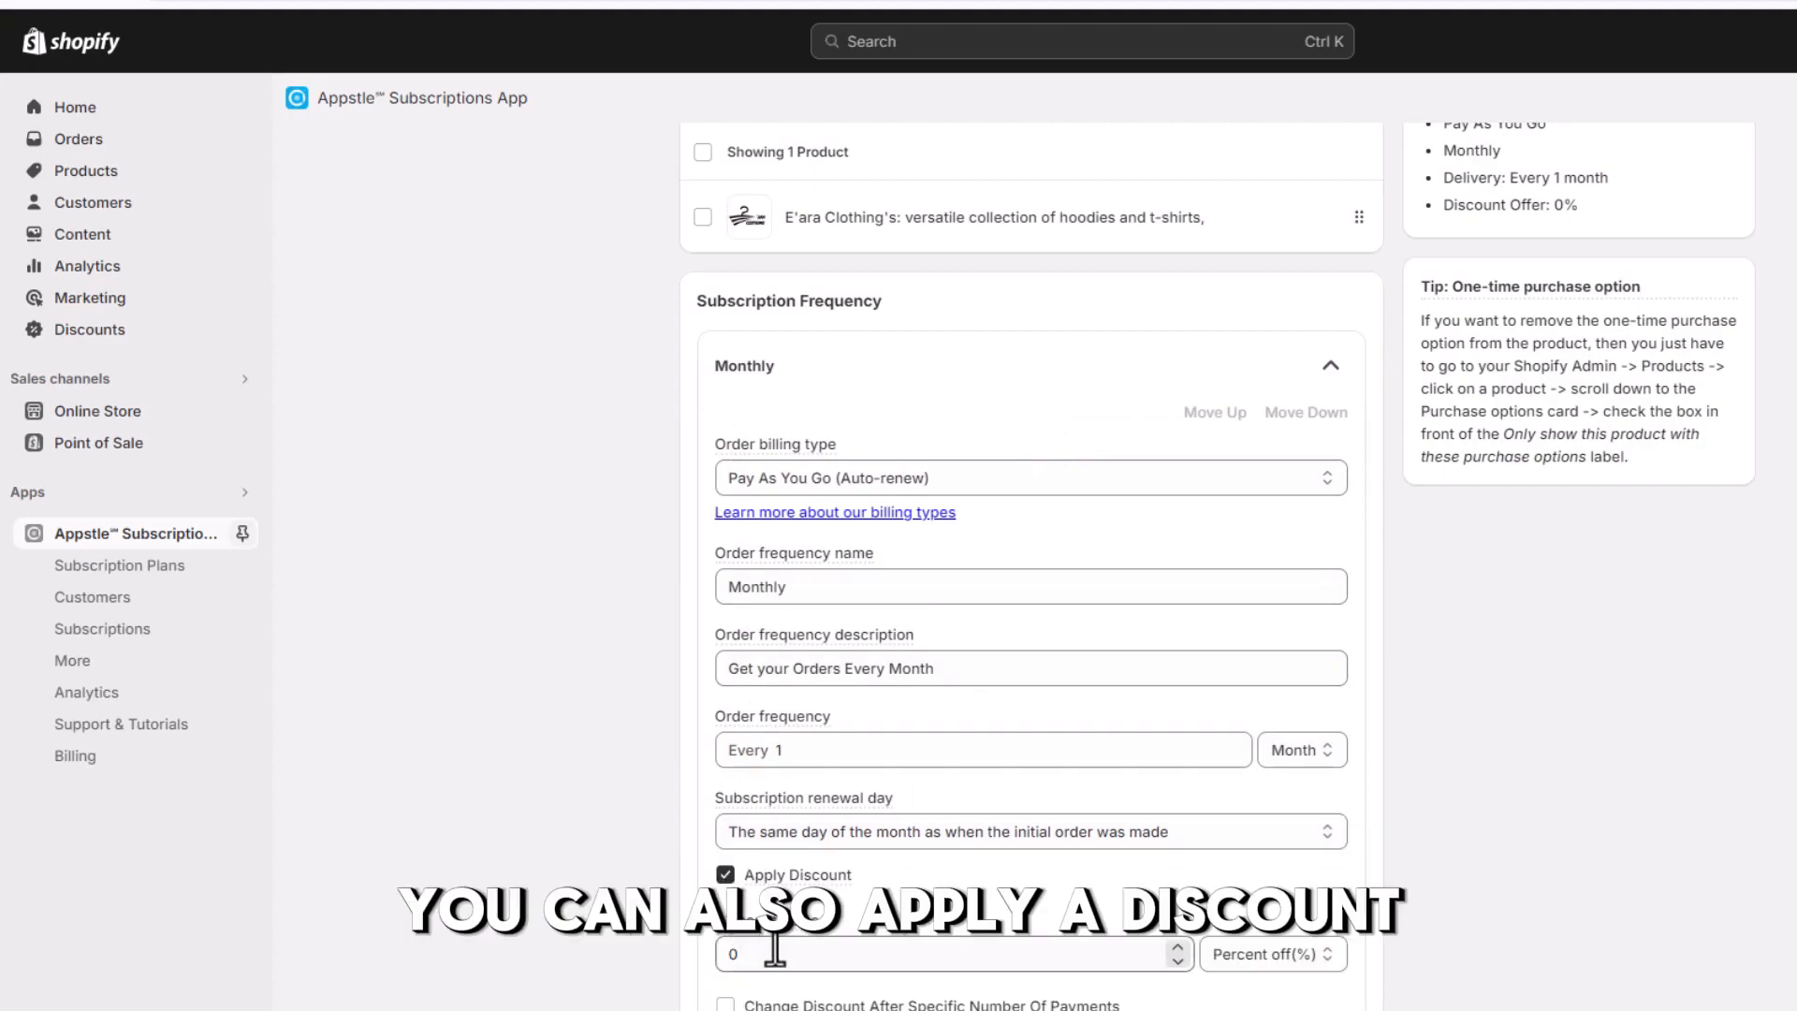
scroll(749, 945, "down", 2)
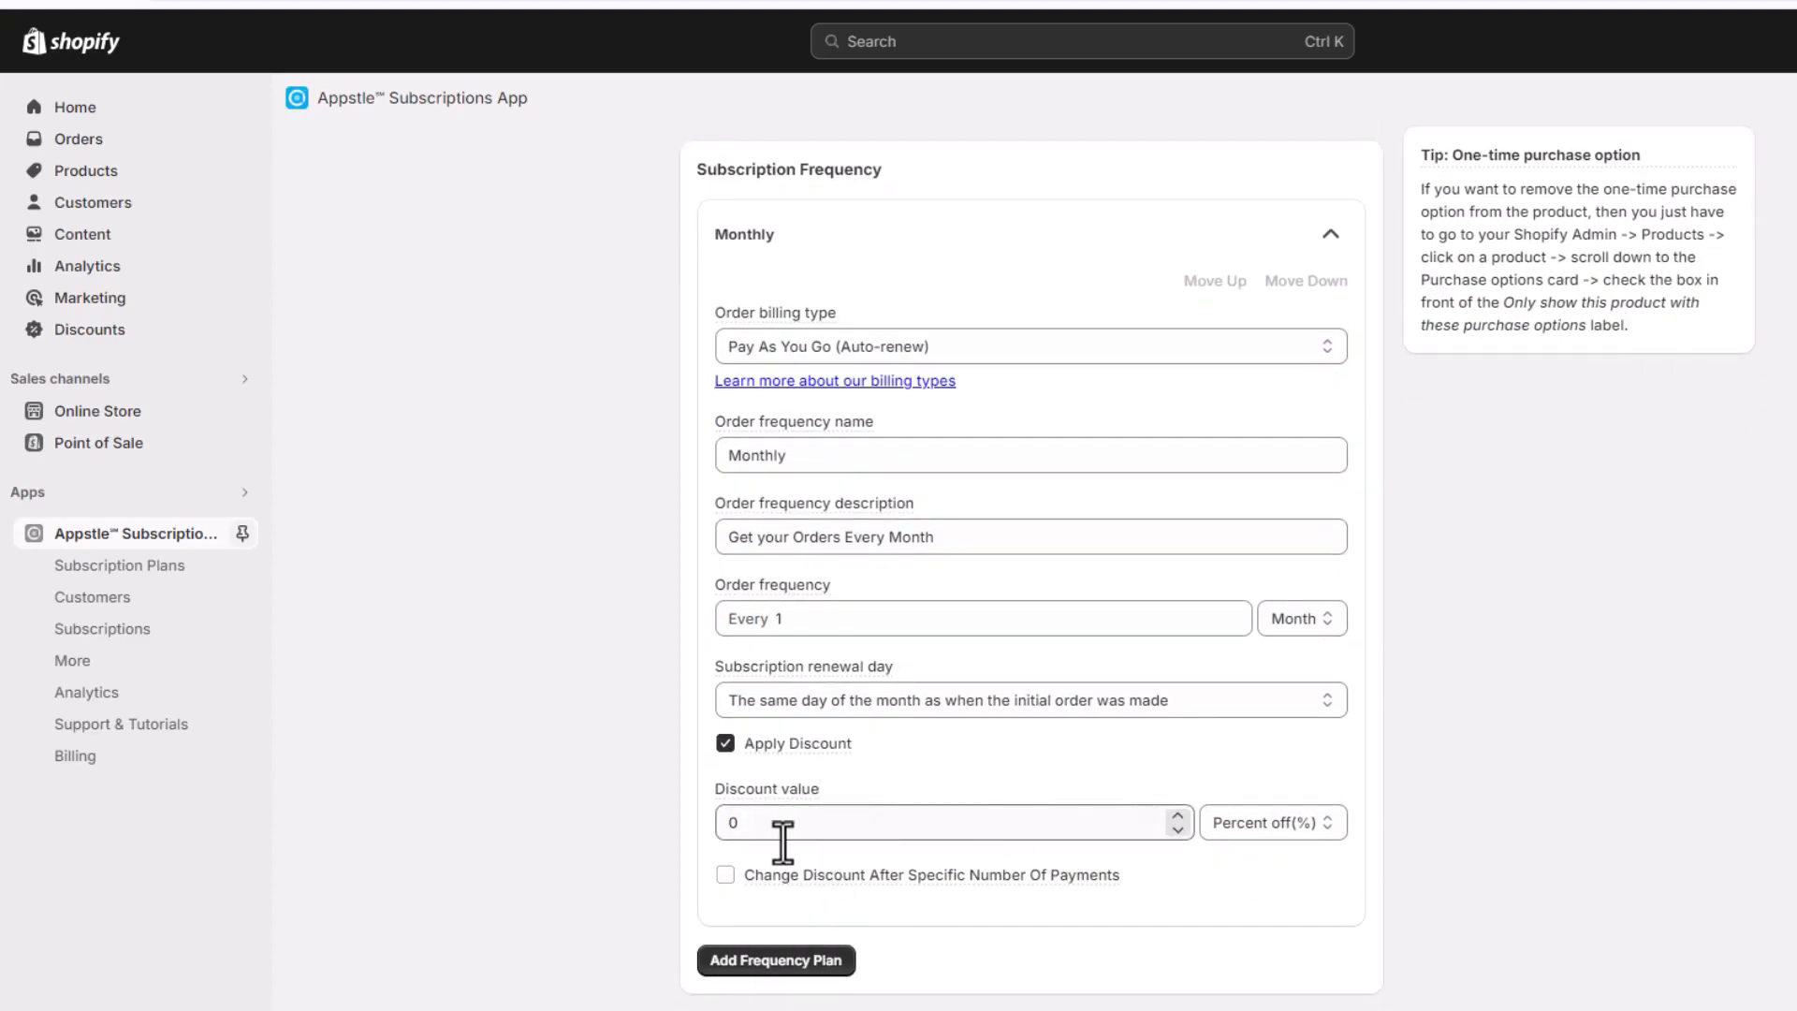
left_click(753, 824)
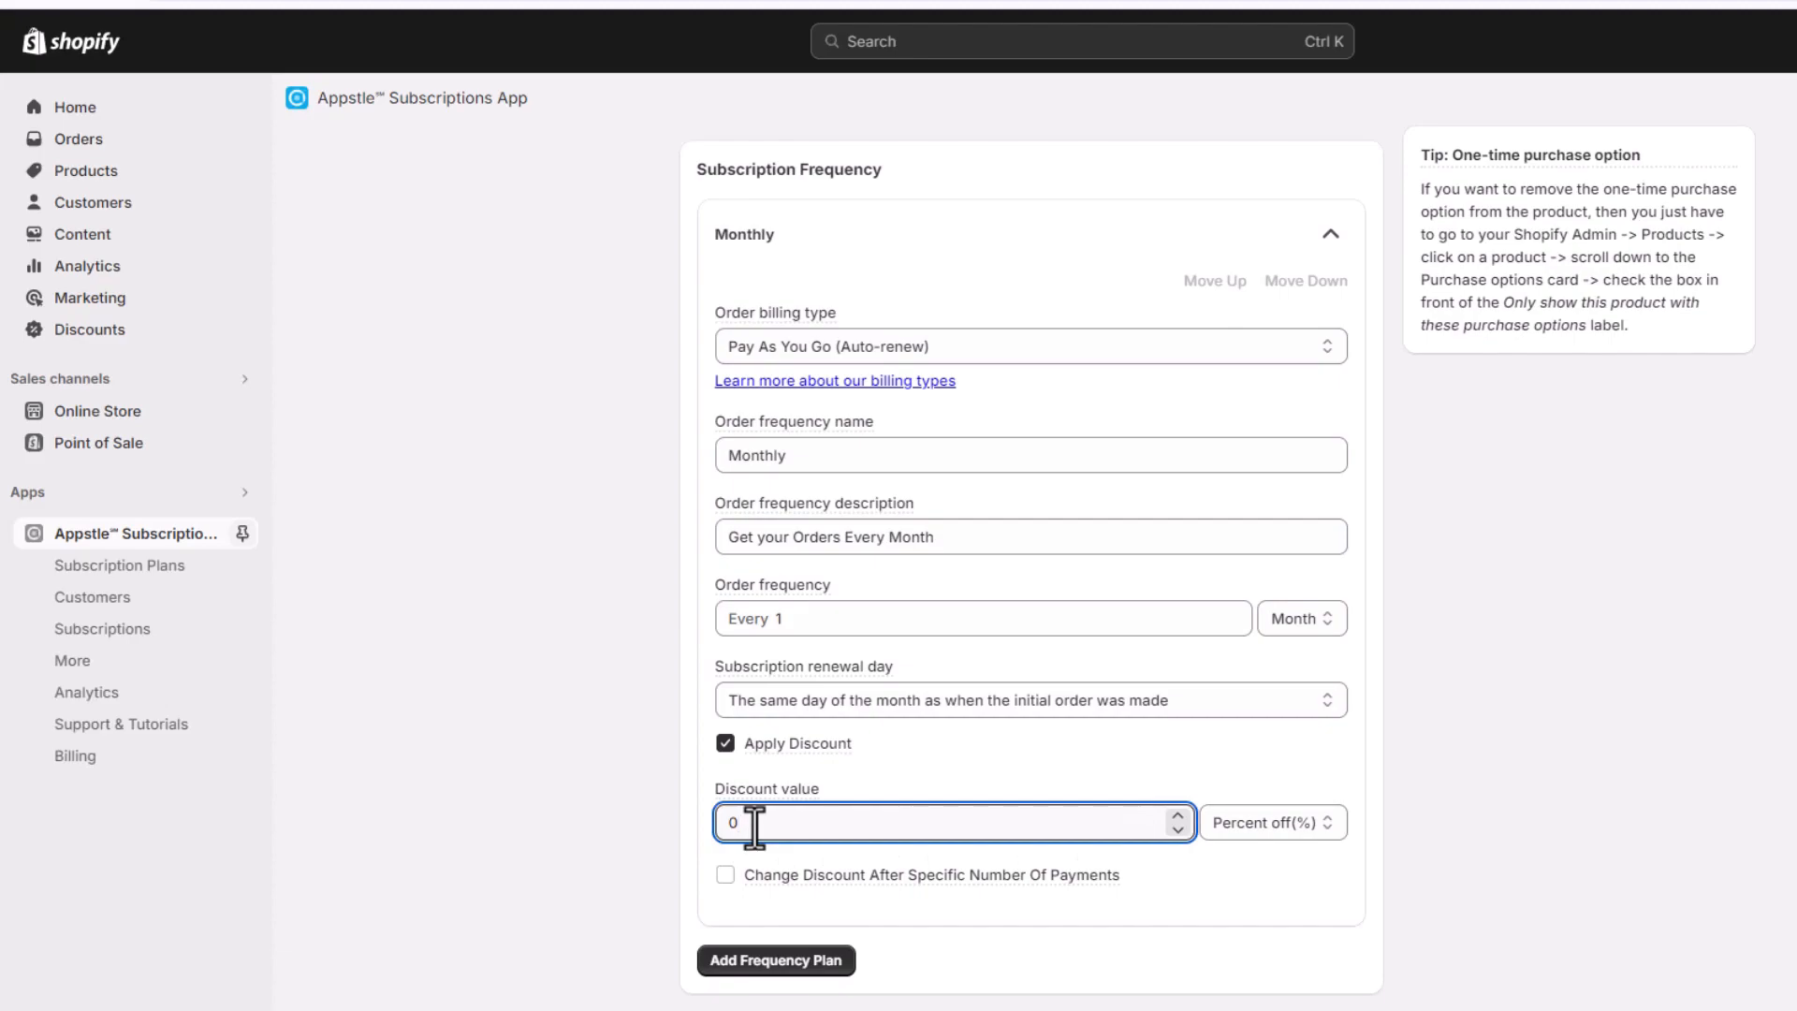
type("10")
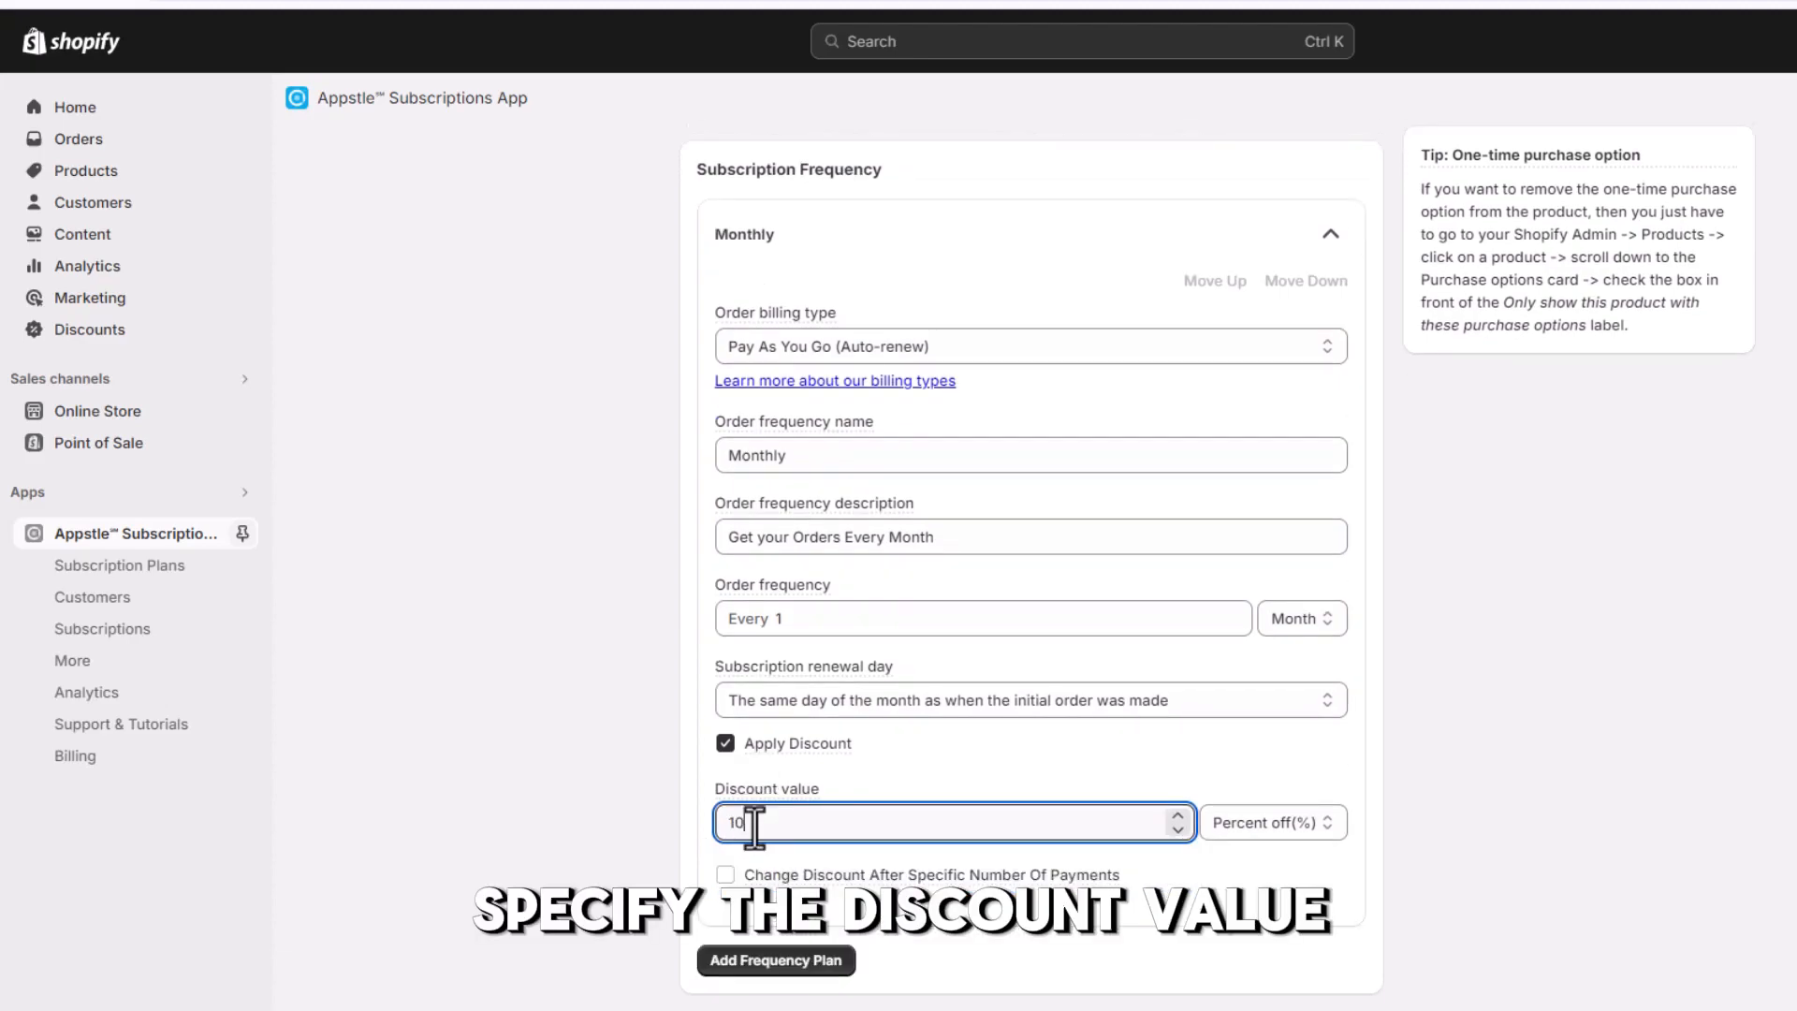
left_click(1328, 828)
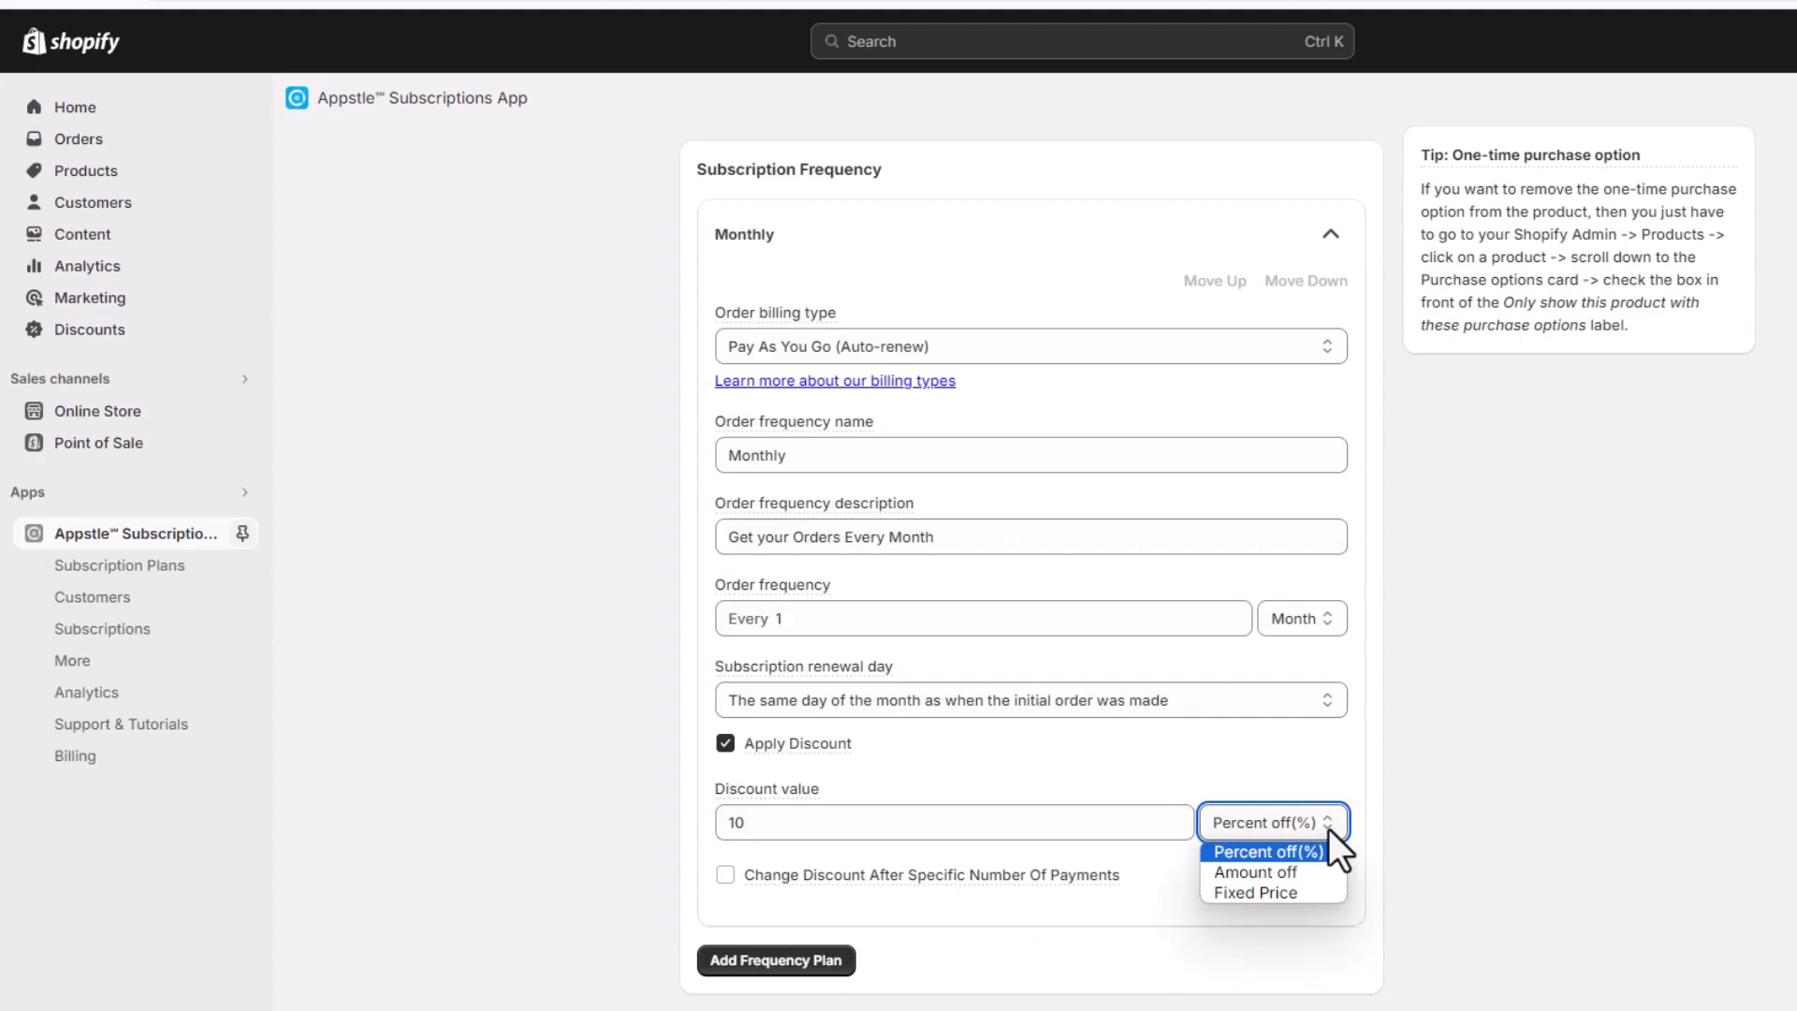
left_click(1259, 851)
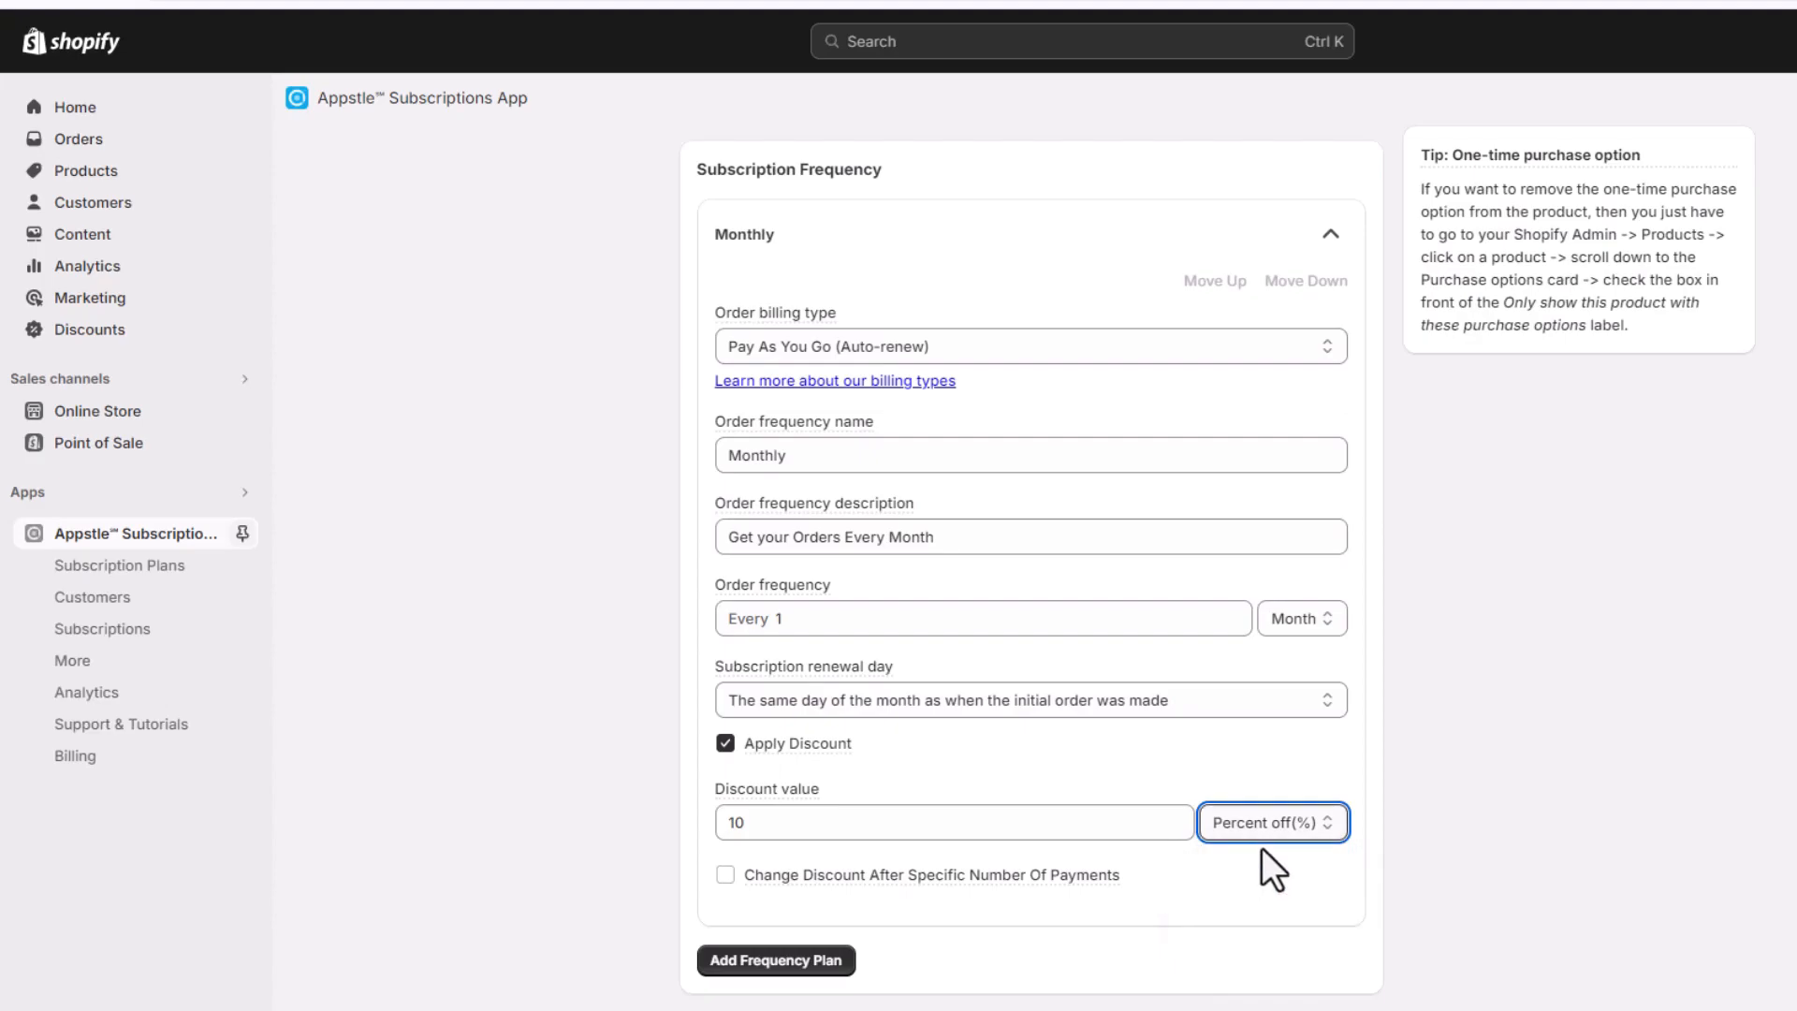
Make the Monthly plan's discount change after 2 cycles to an amount off of 100
left_click(726, 877)
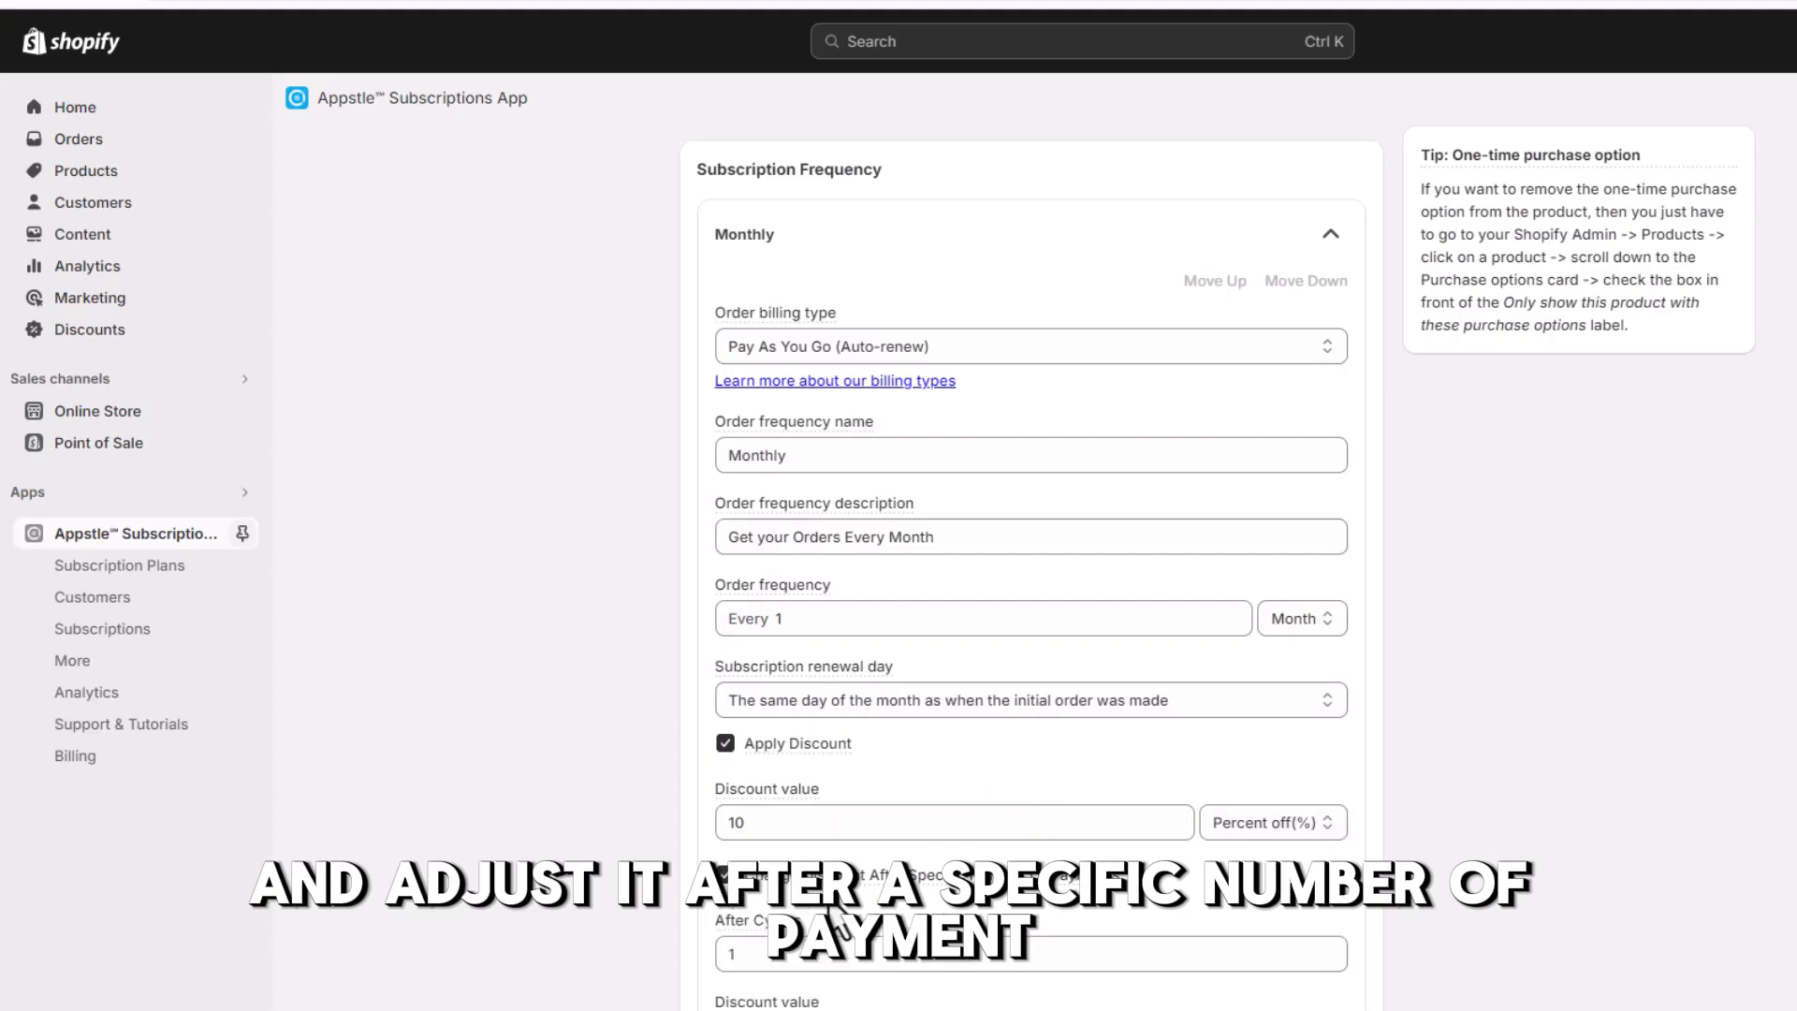
scroll(814, 861, "down", 2)
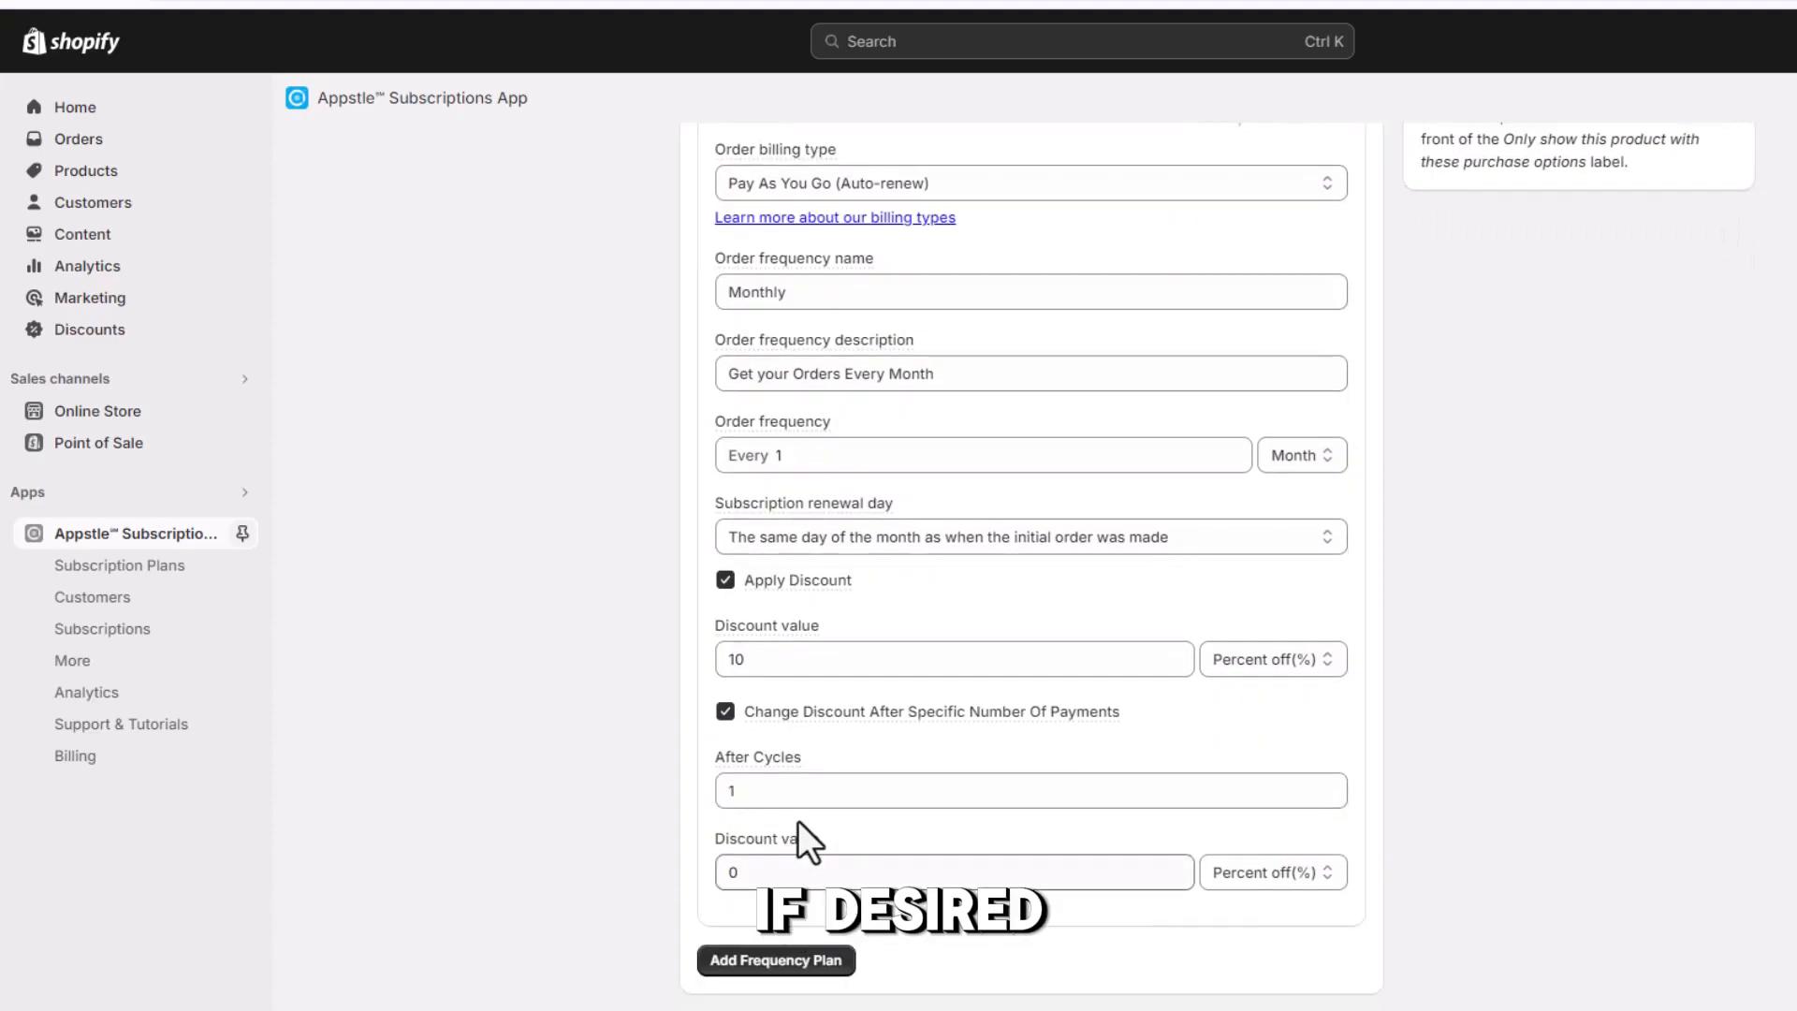
left_click(792, 791)
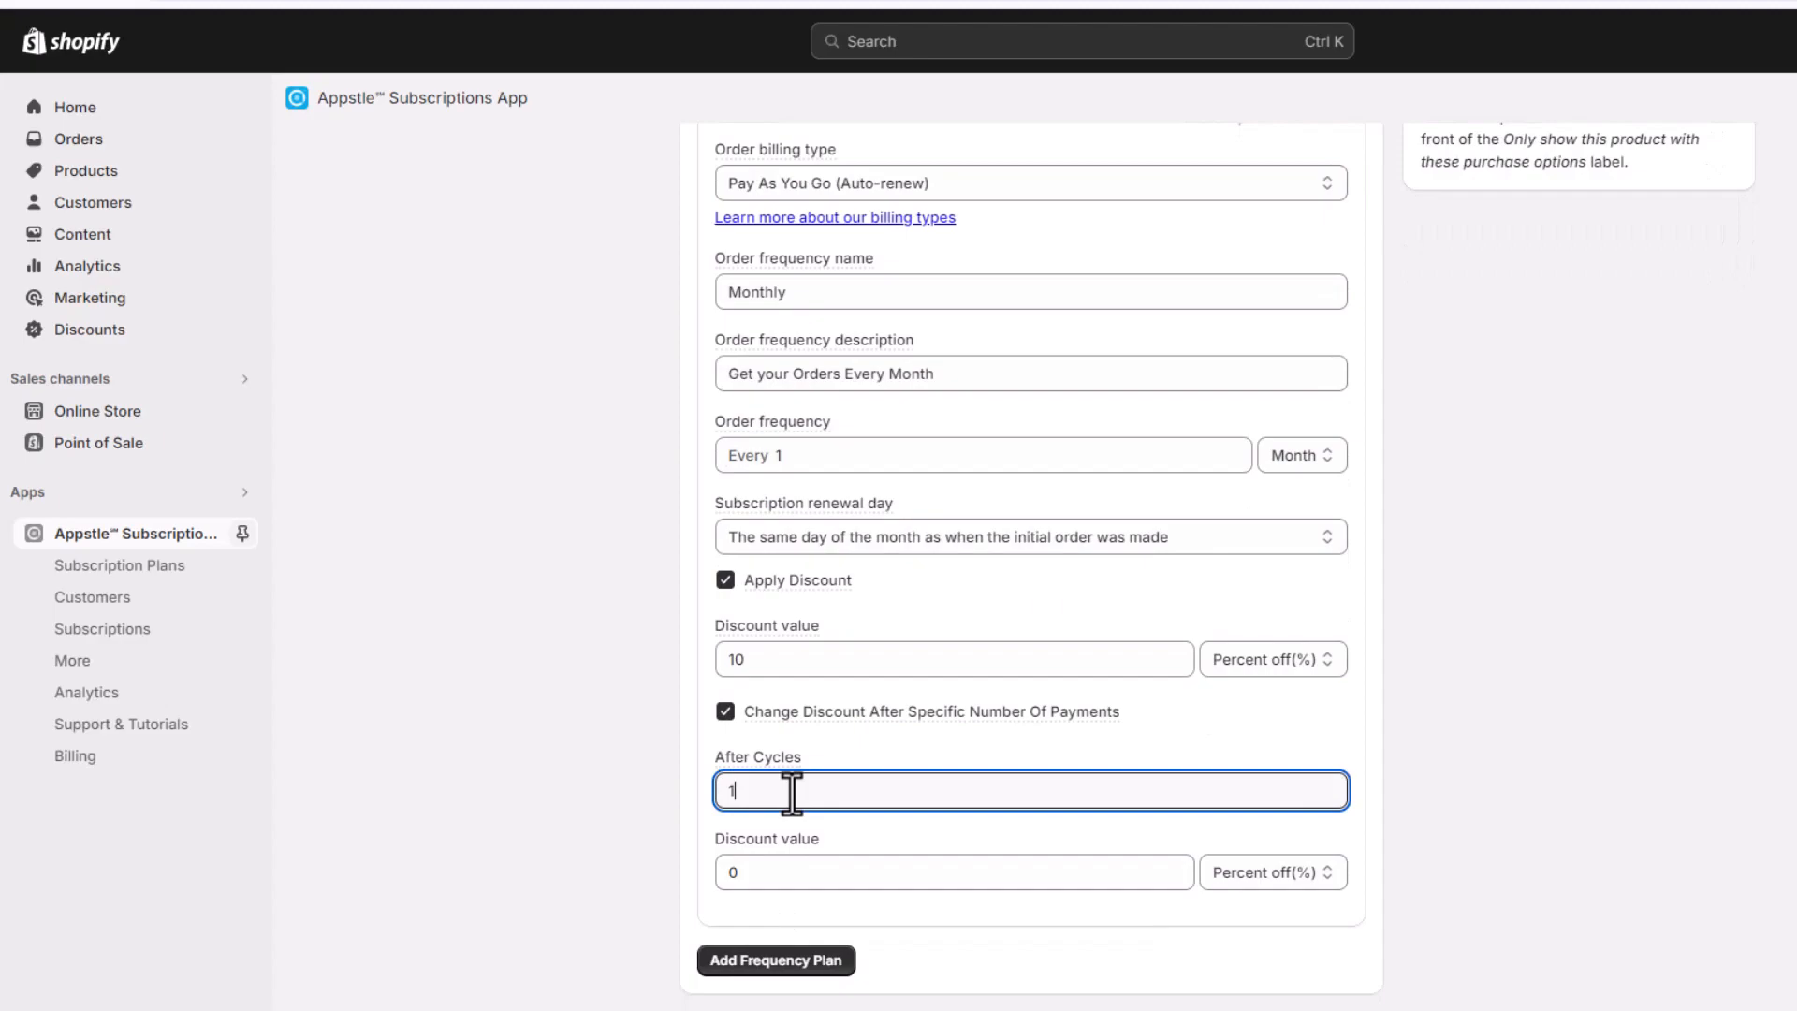
key("BackSpace")
type("2")
left_click(1327, 872)
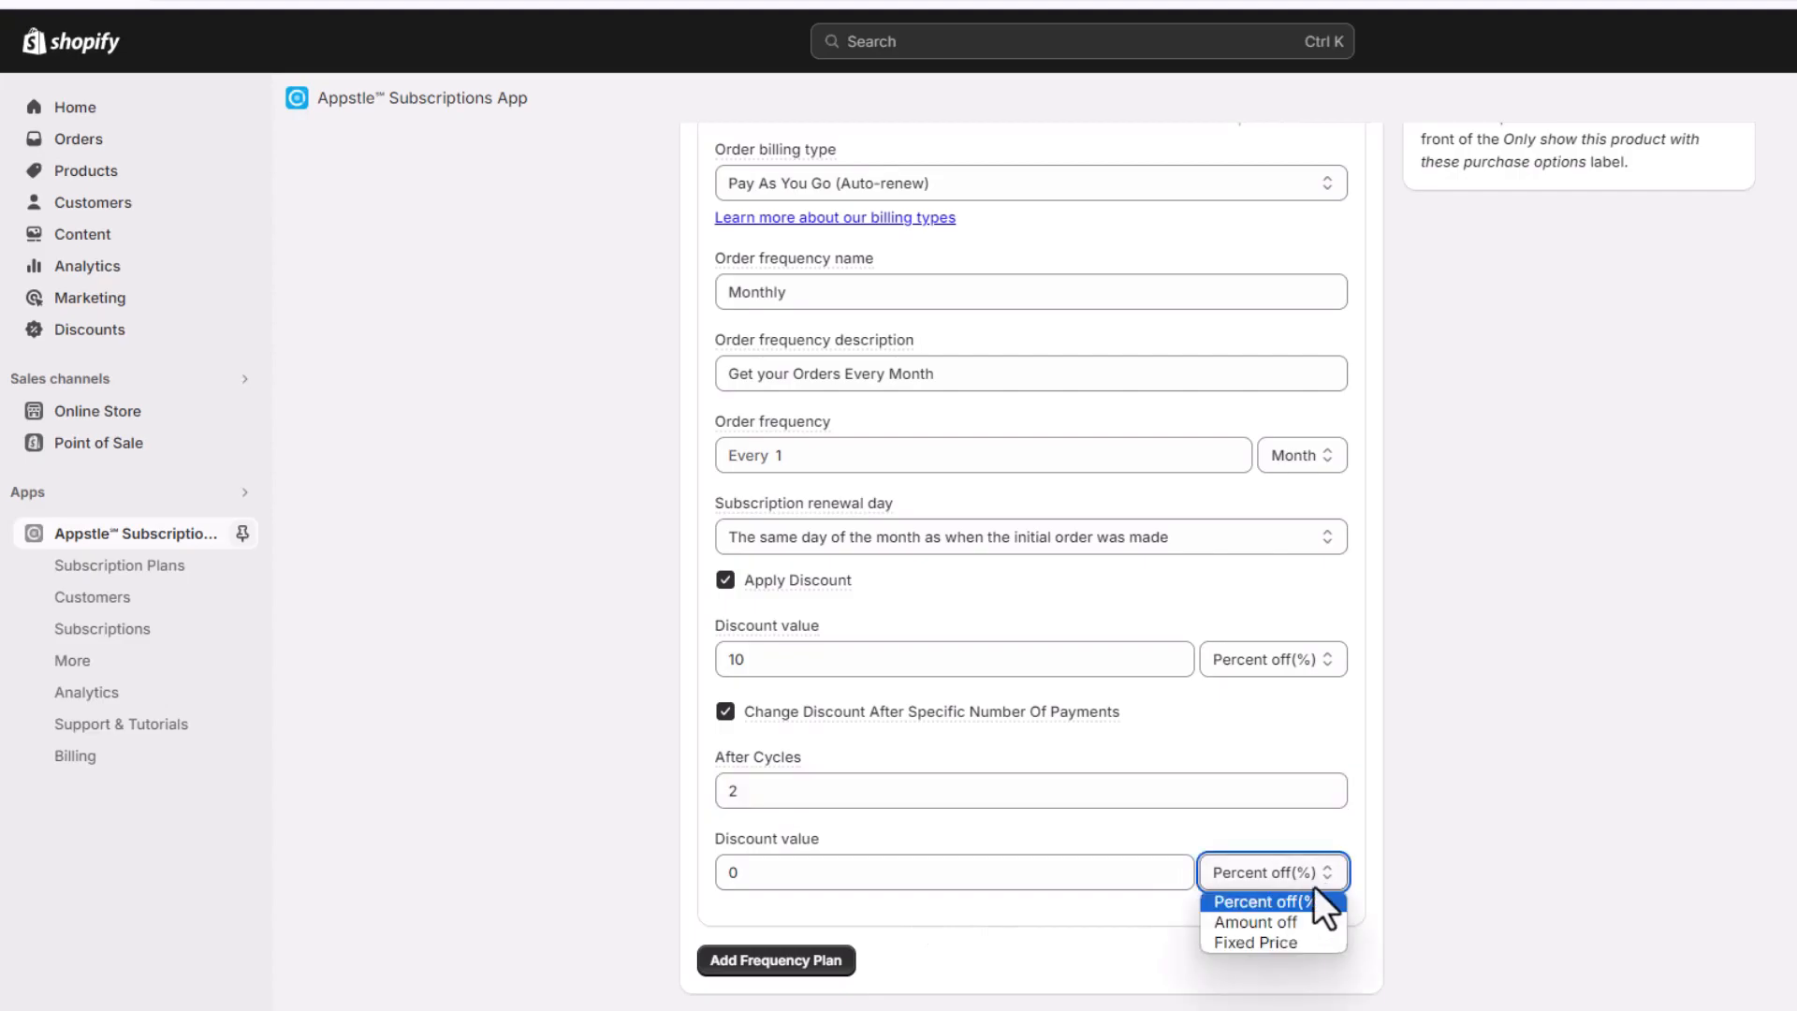
left_click(1252, 921)
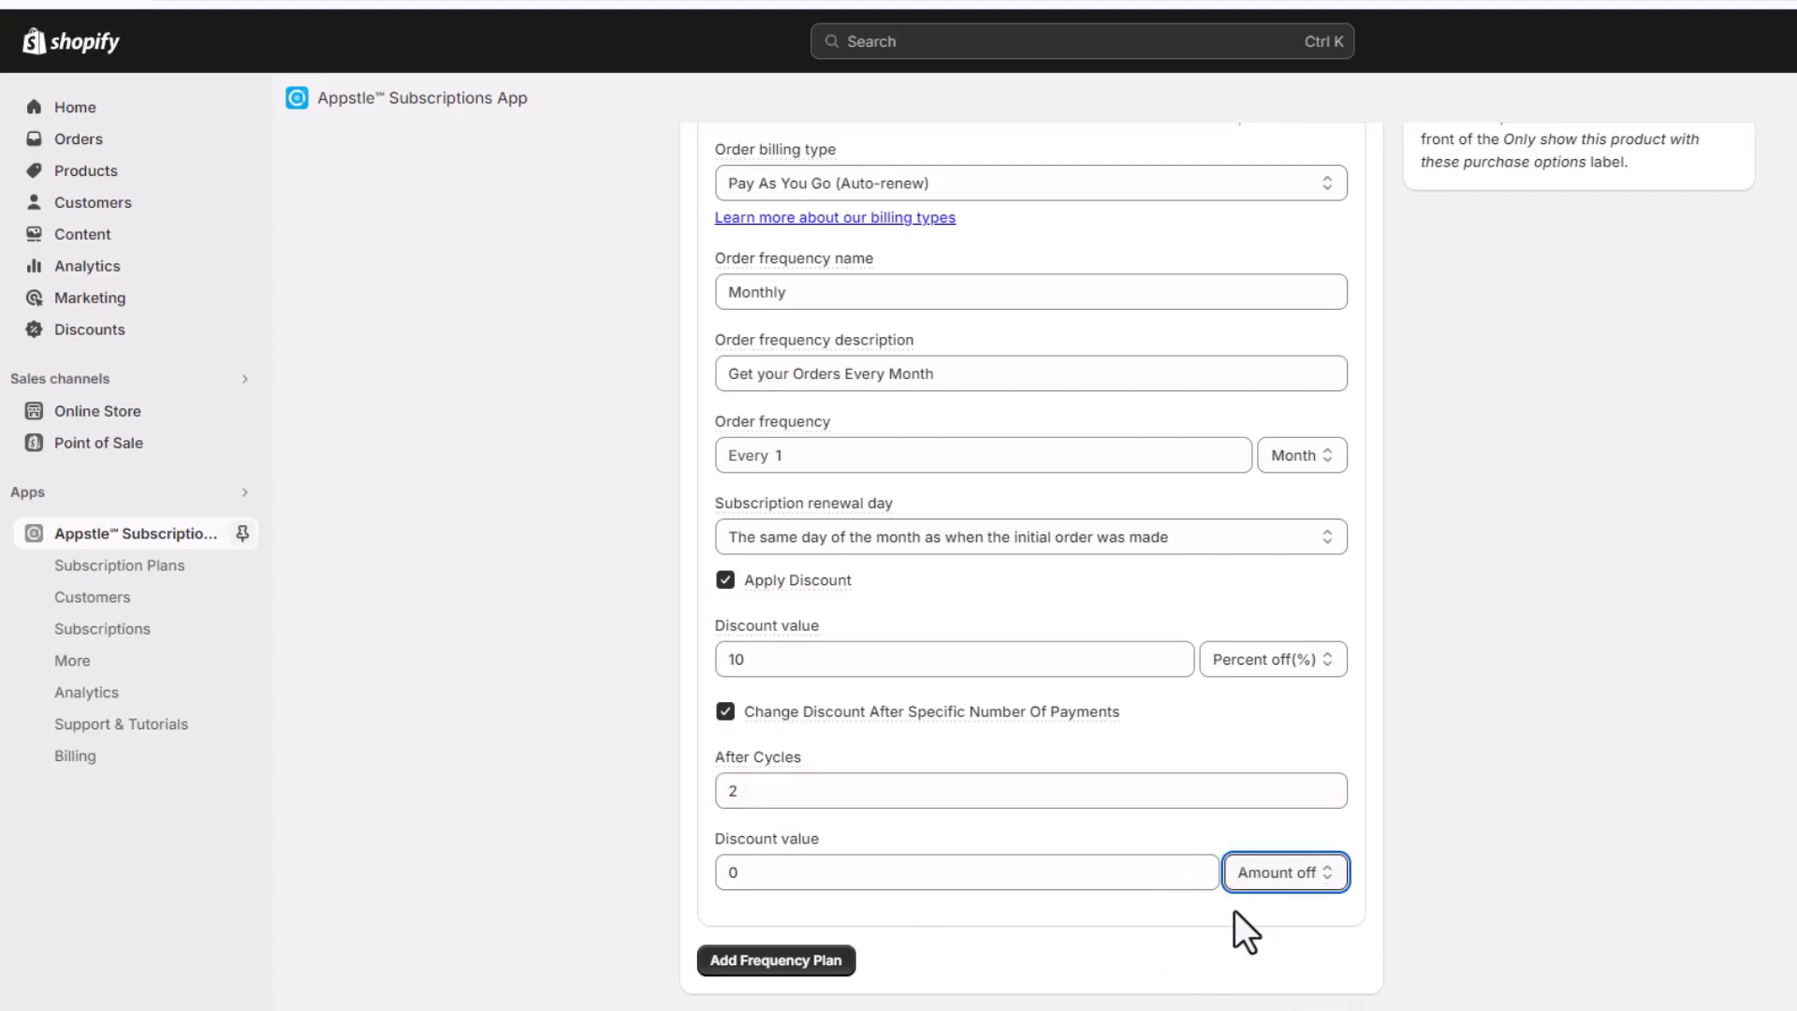
left_click(802, 884)
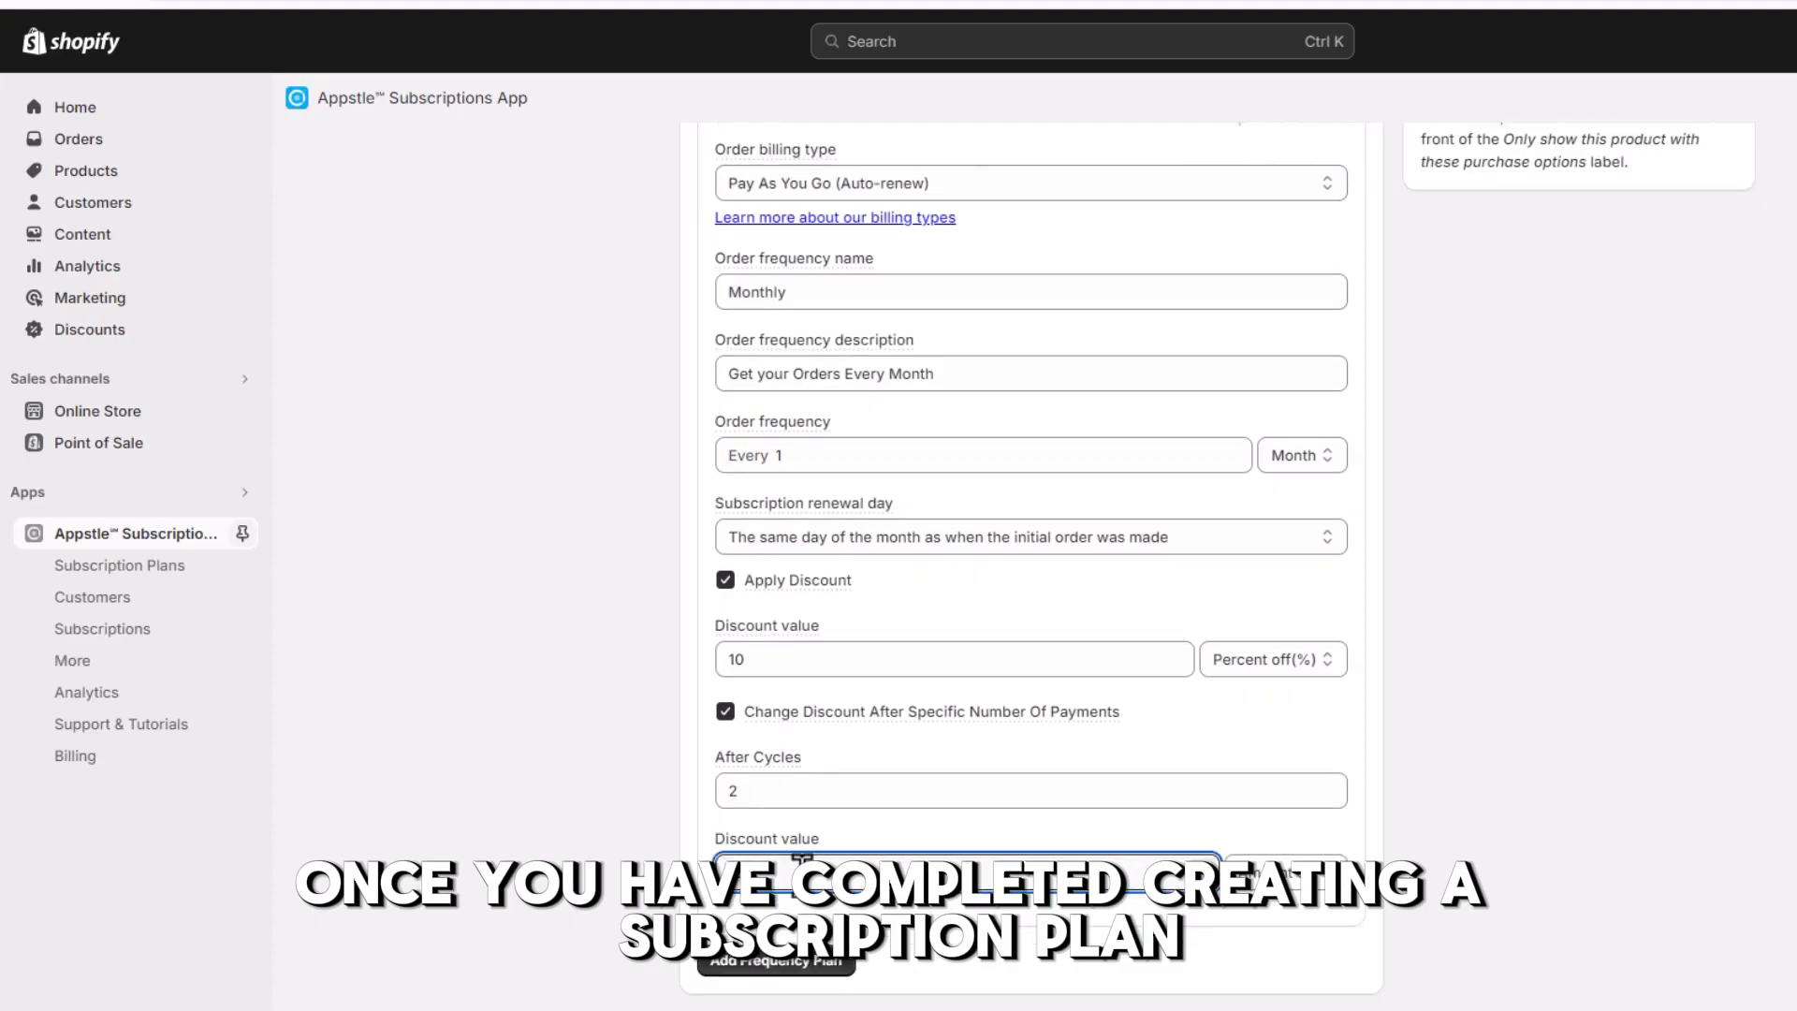
type("100")
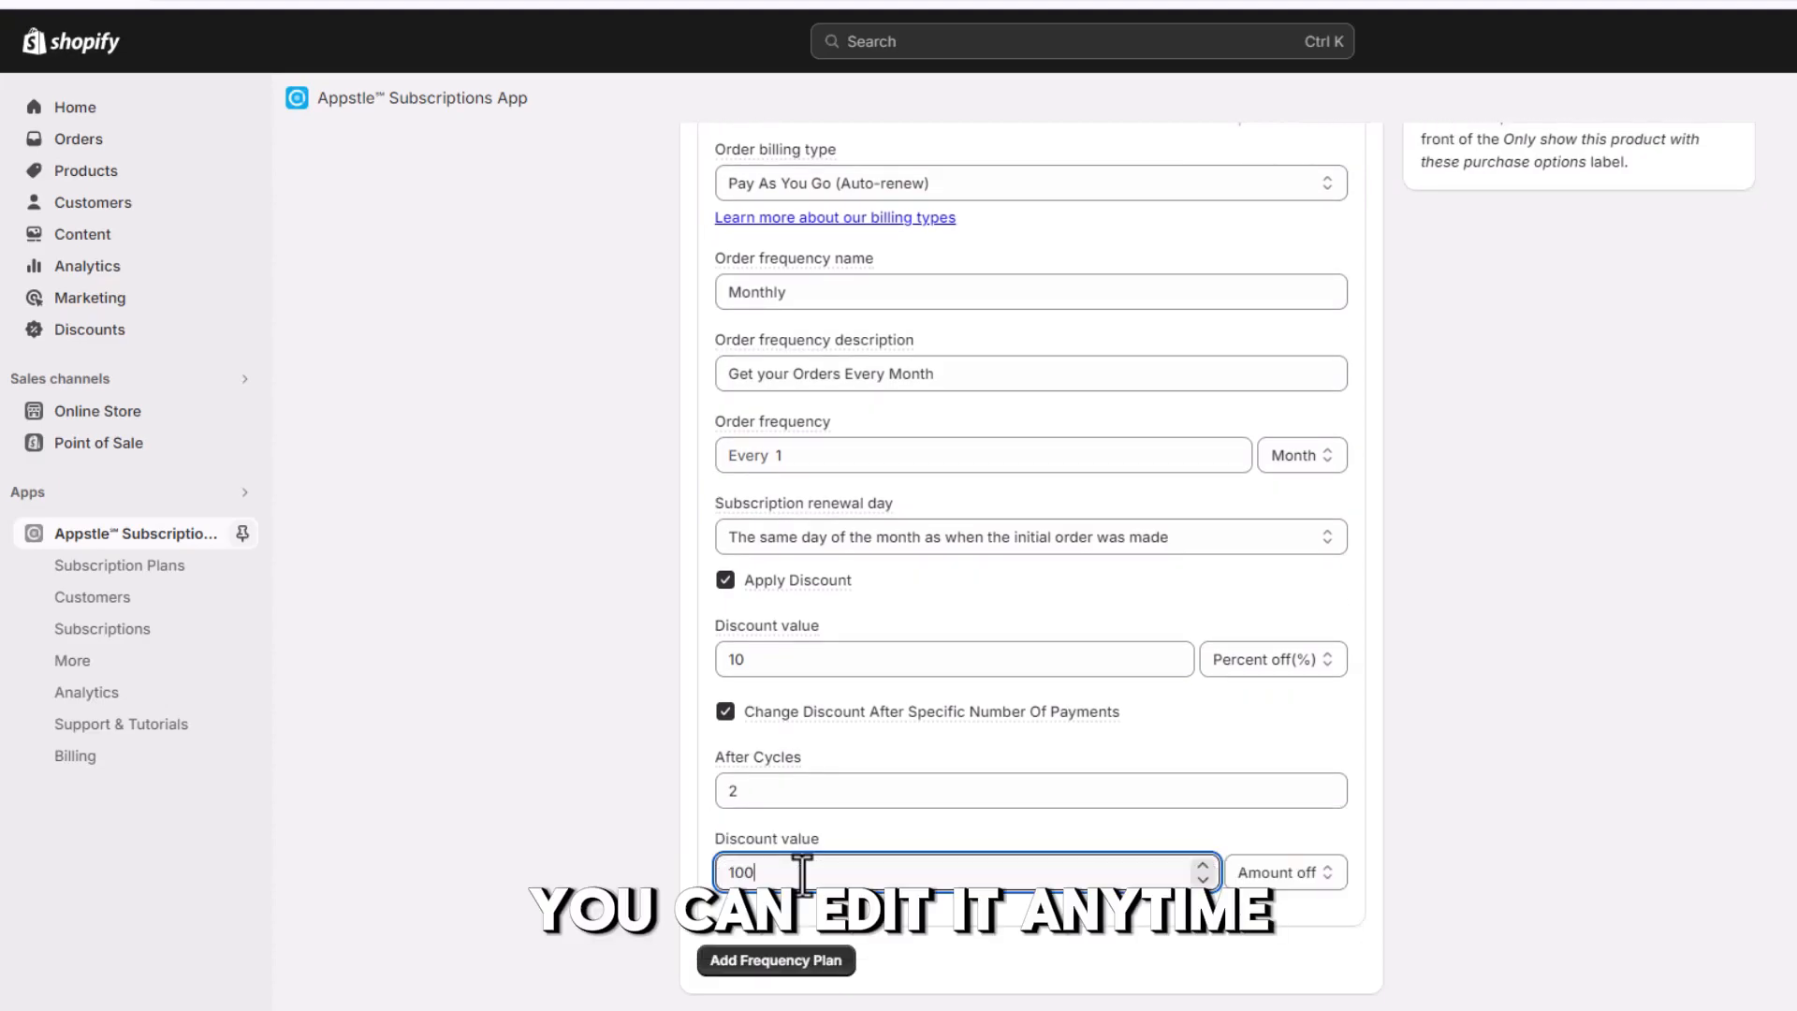
left_click(893, 963)
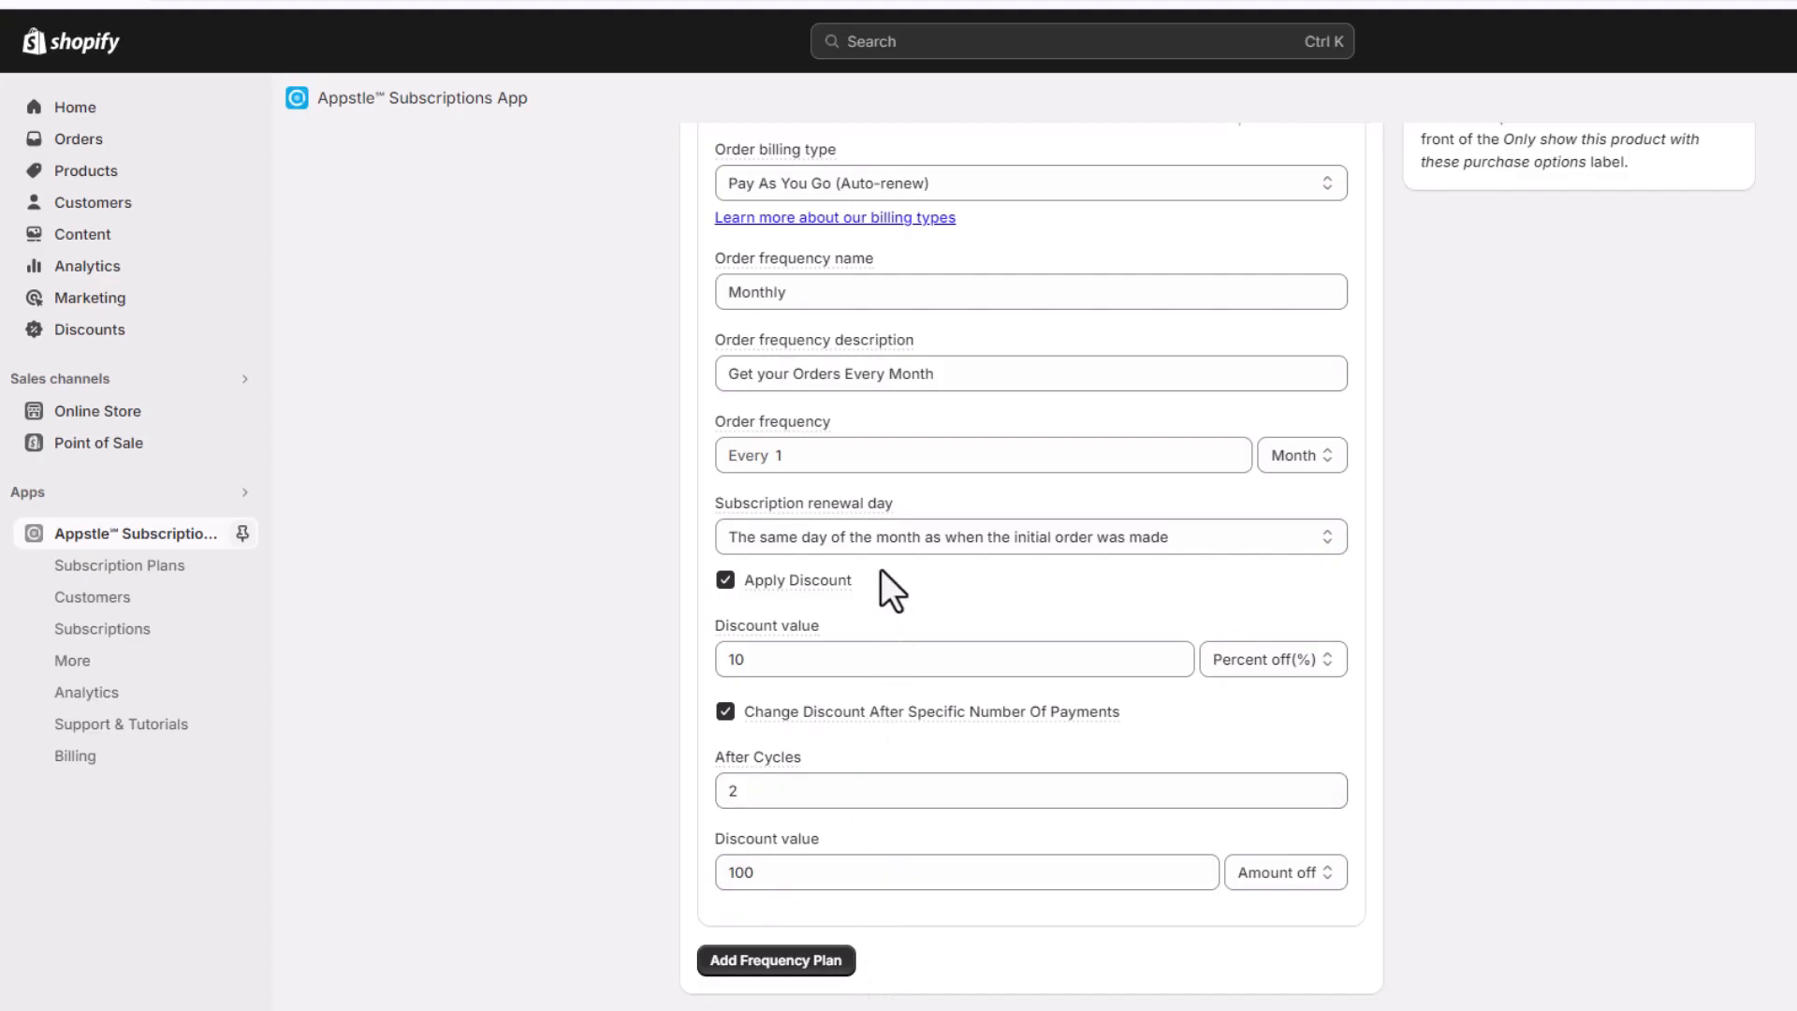
Add a second frequency plan beneath Monthly and delete it again
scroll(910, 690, "up", 4)
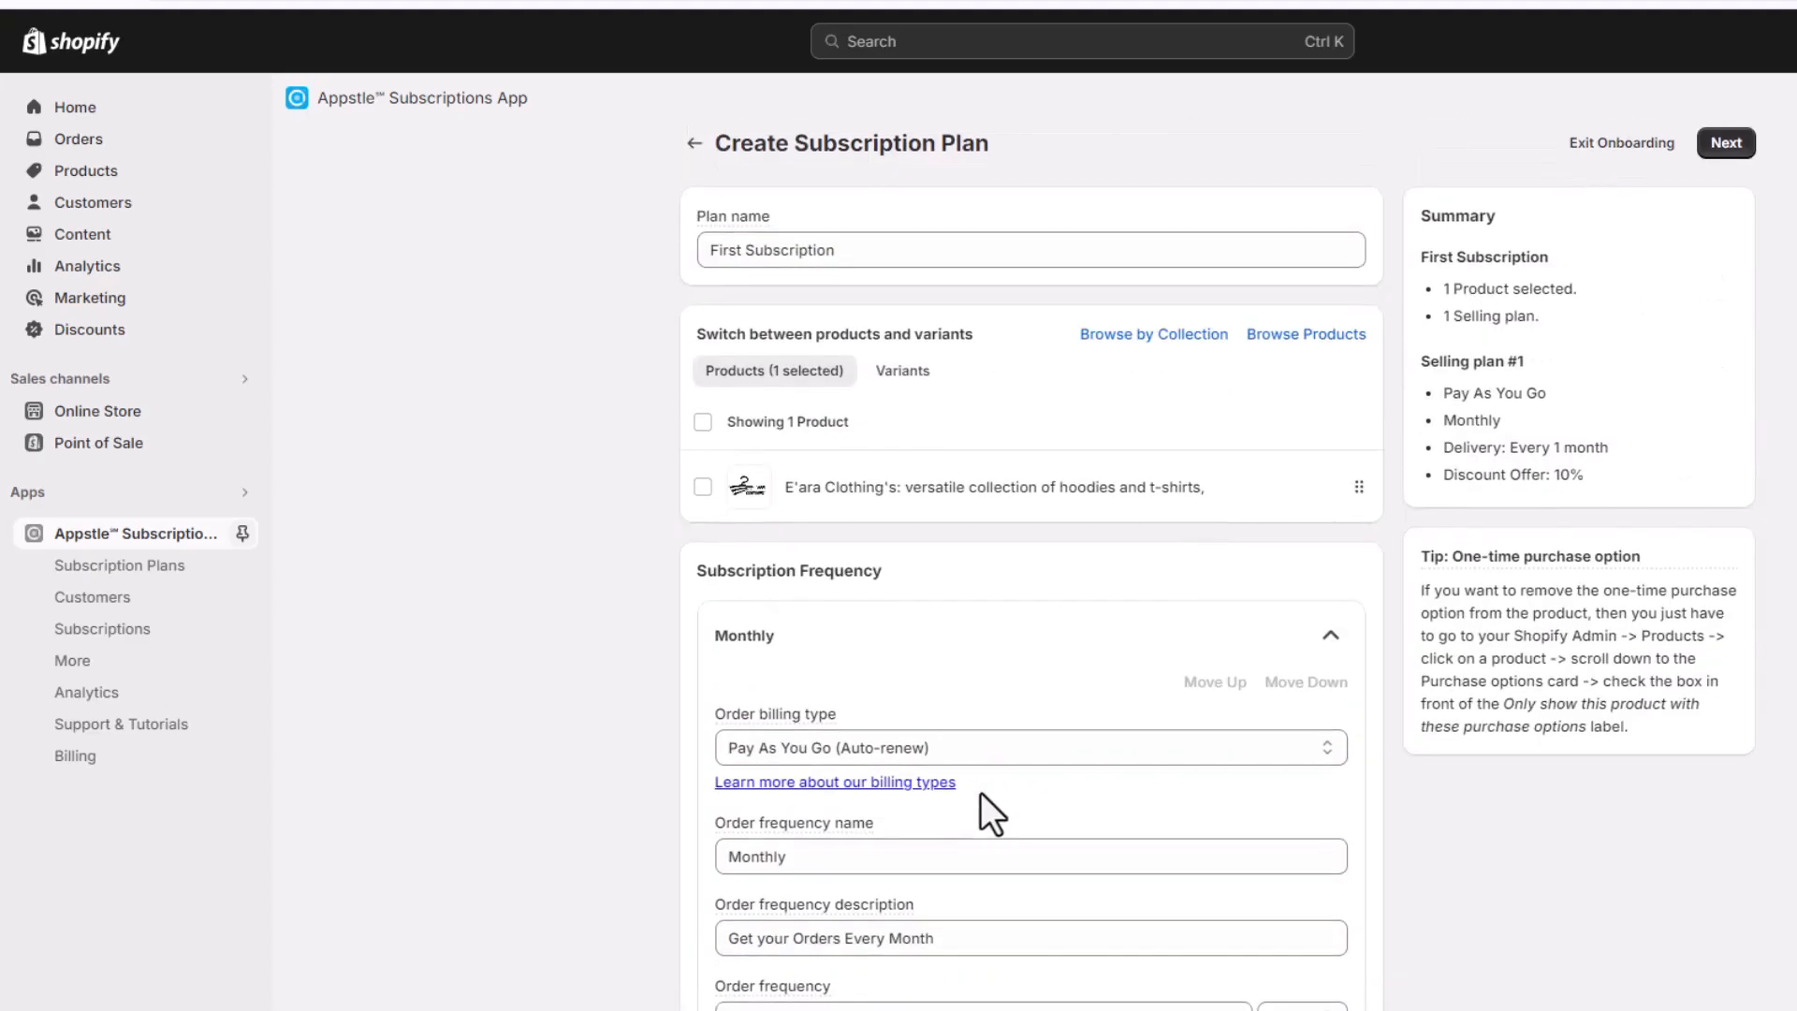
scroll(980, 794, "down", 6)
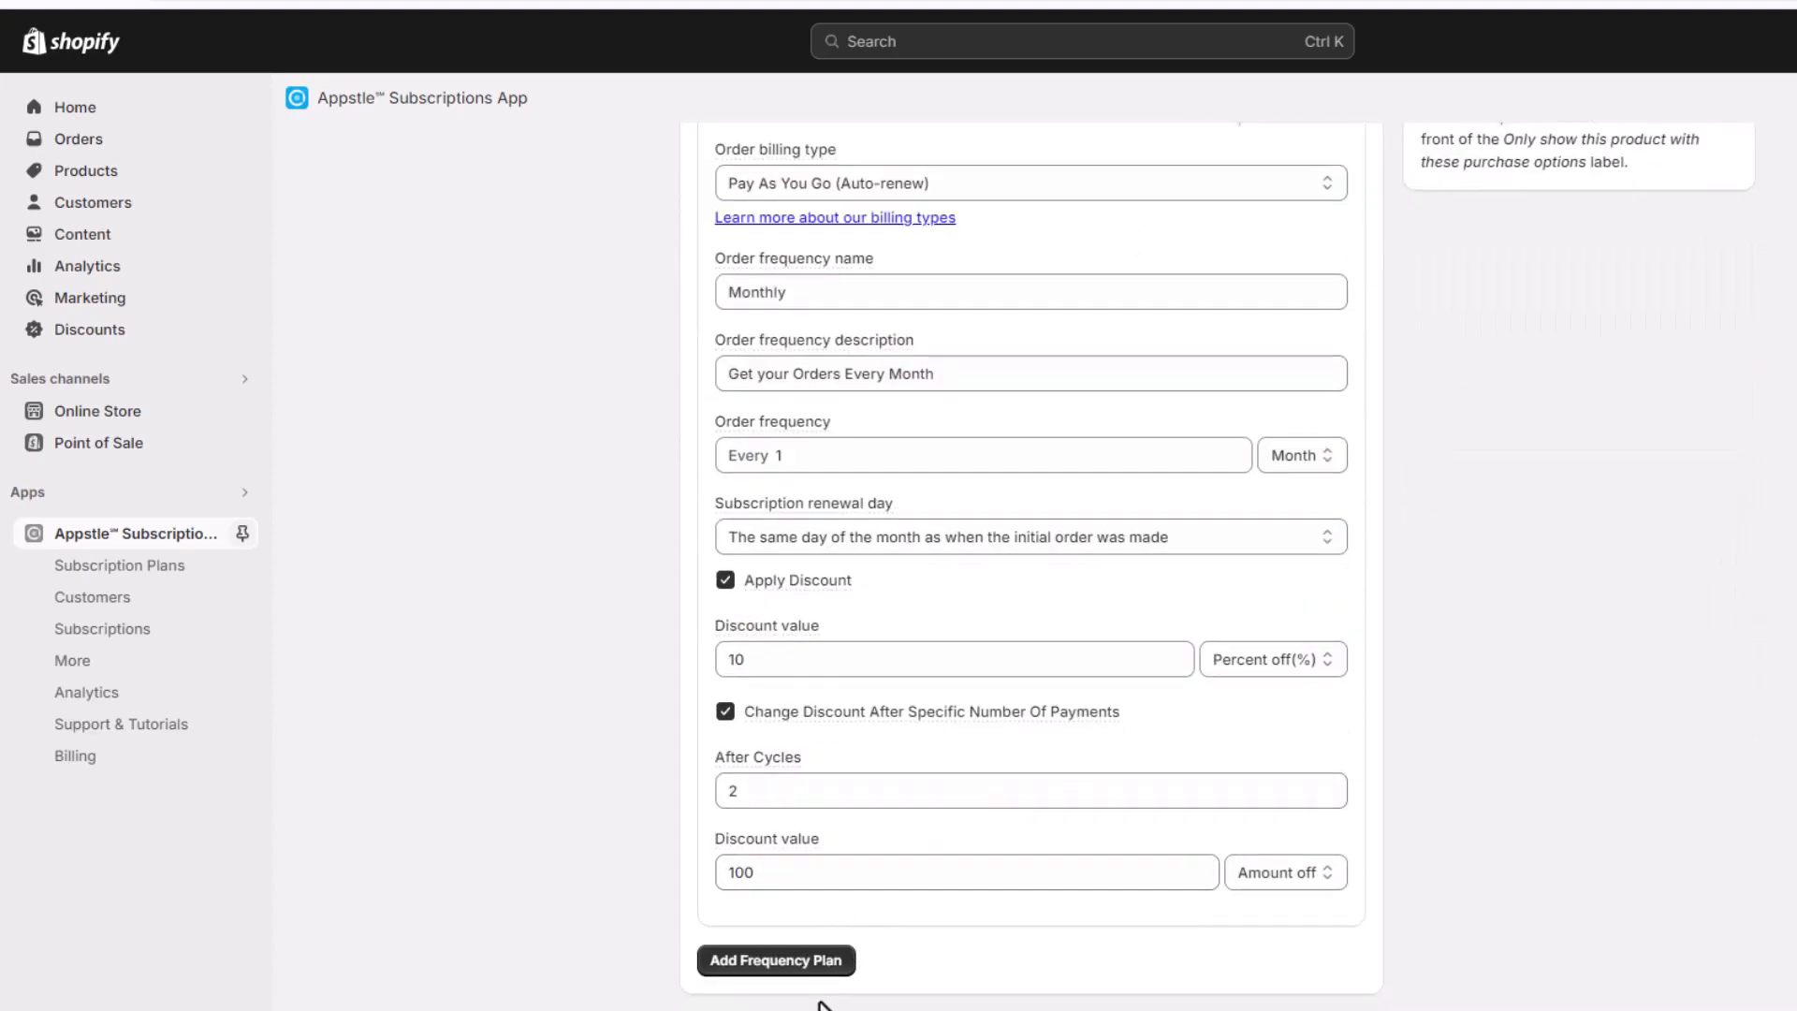
left_click(777, 960)
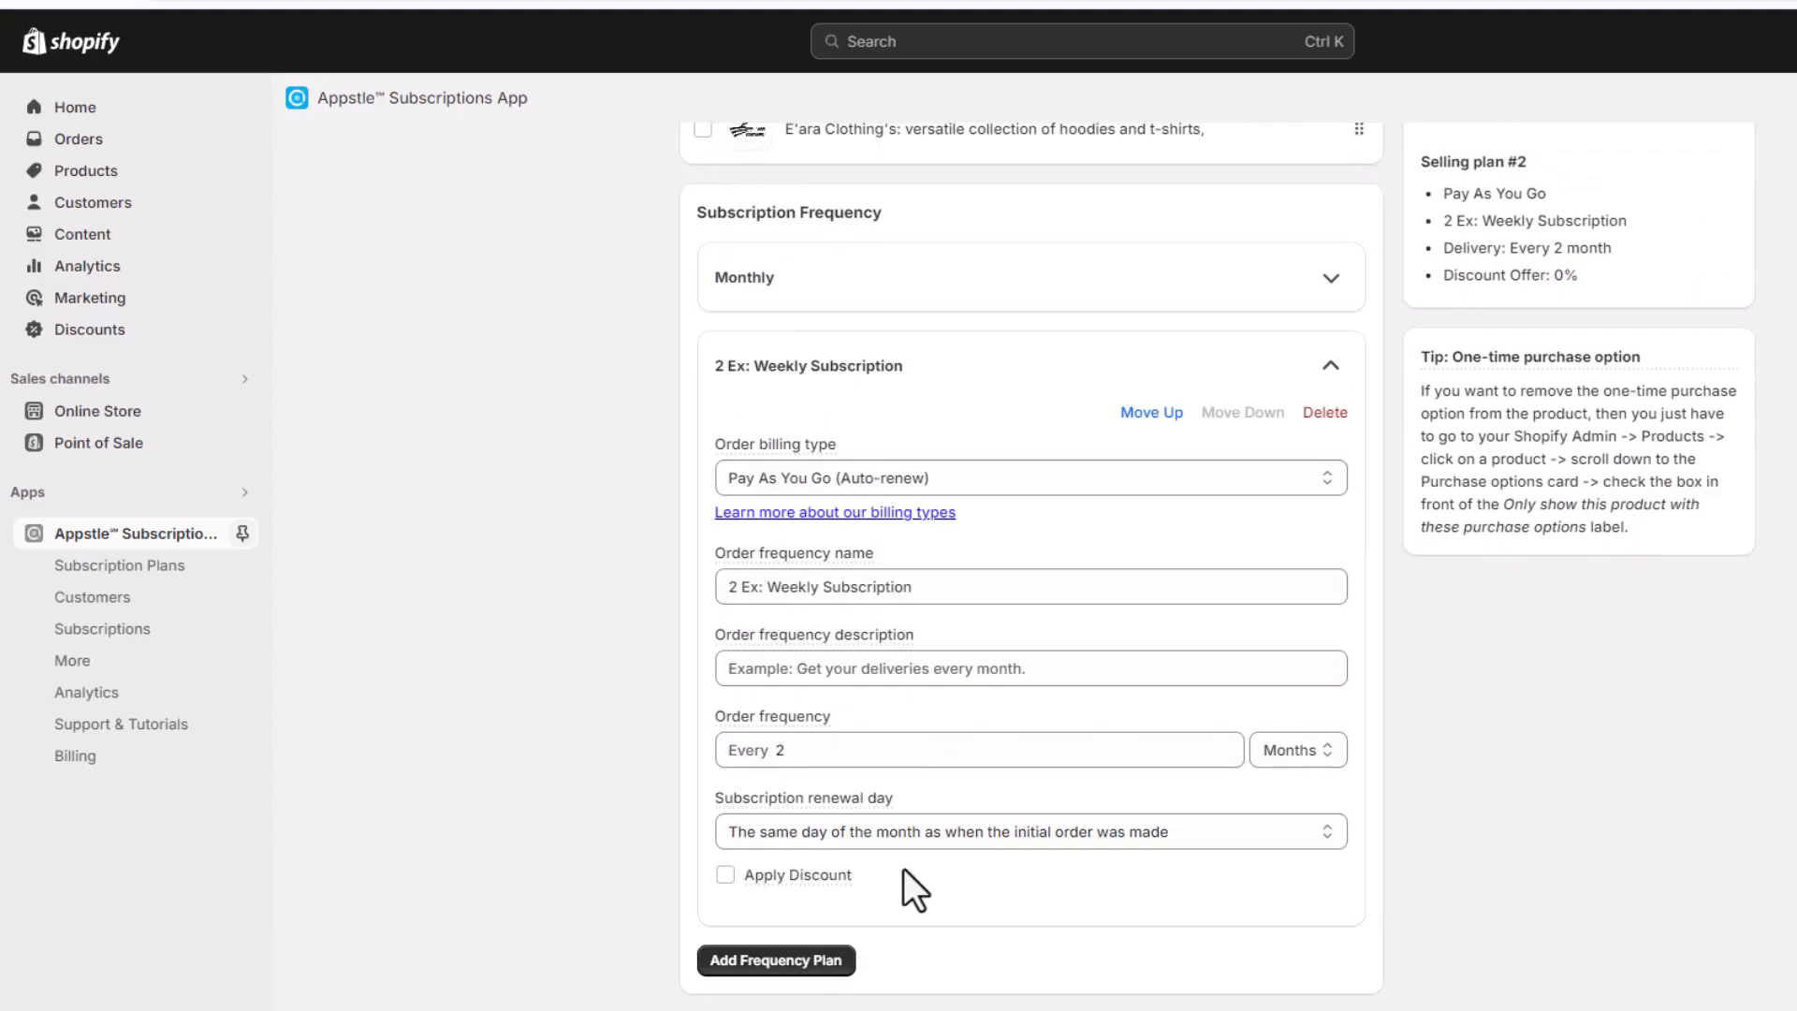
scroll(659, 397, "up", 1)
mouse_move(795, 565)
scroll(1058, 456, "down", 1)
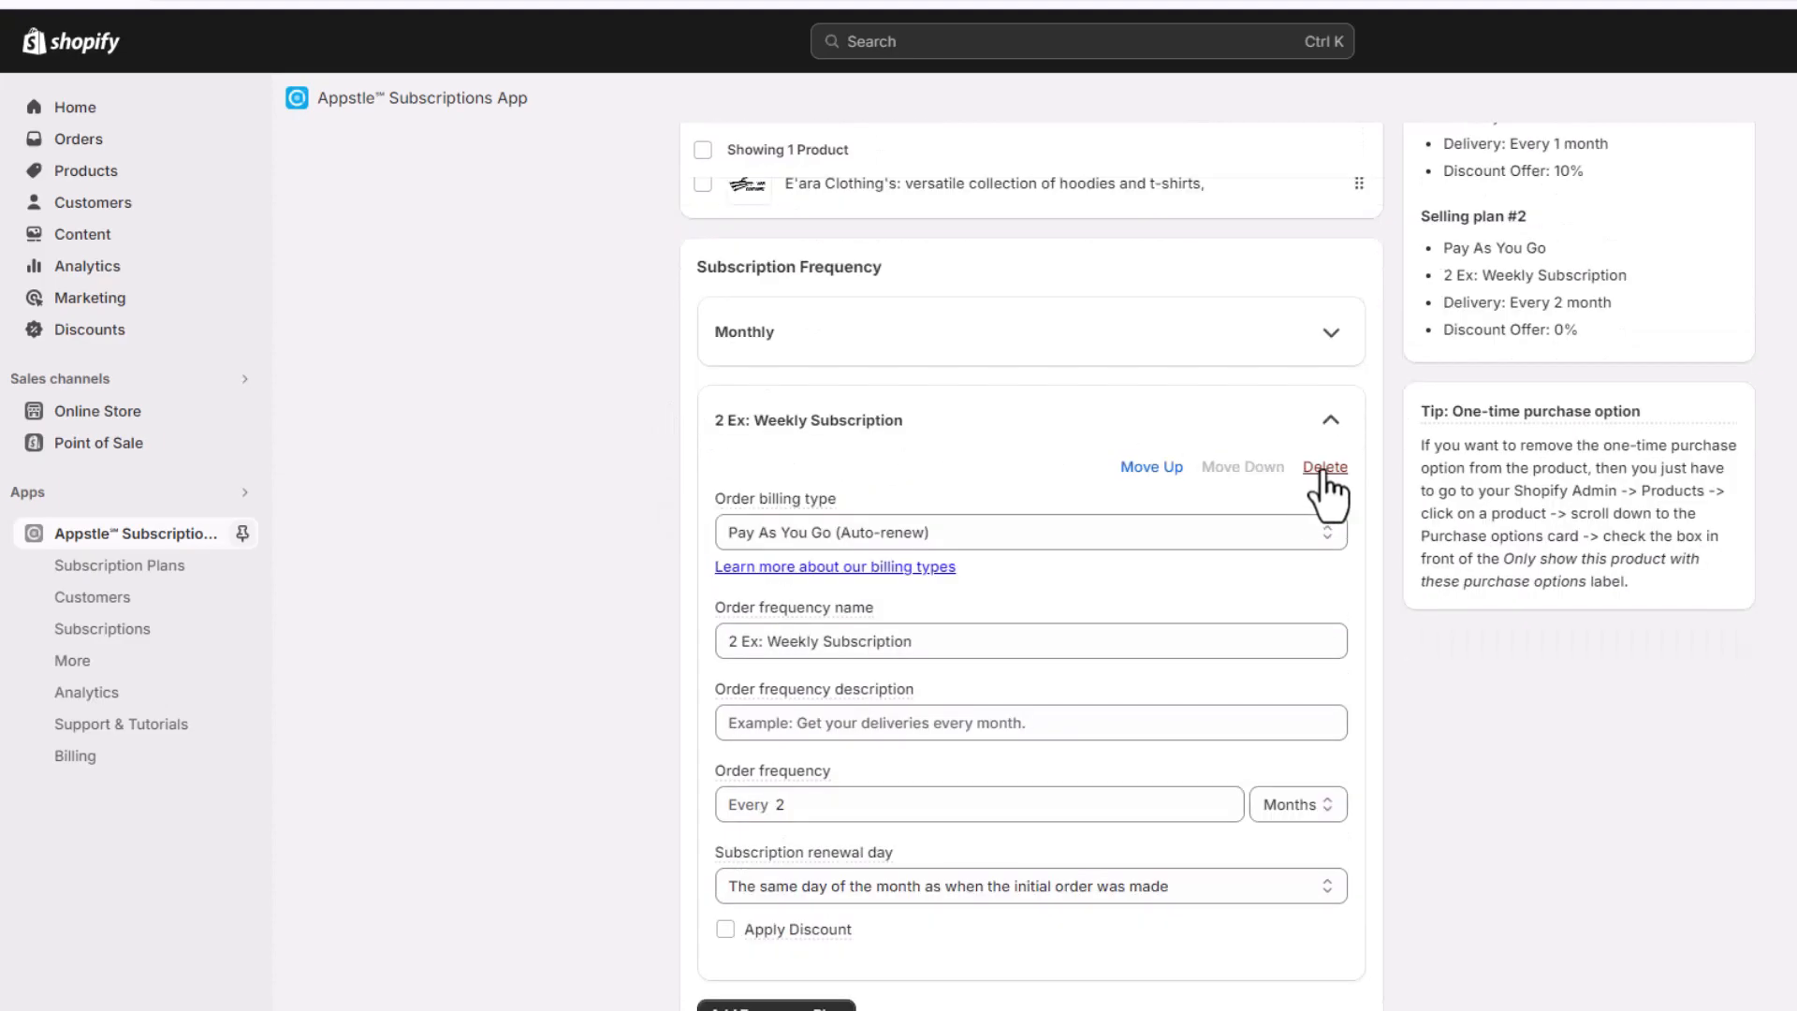
left_click(1325, 470)
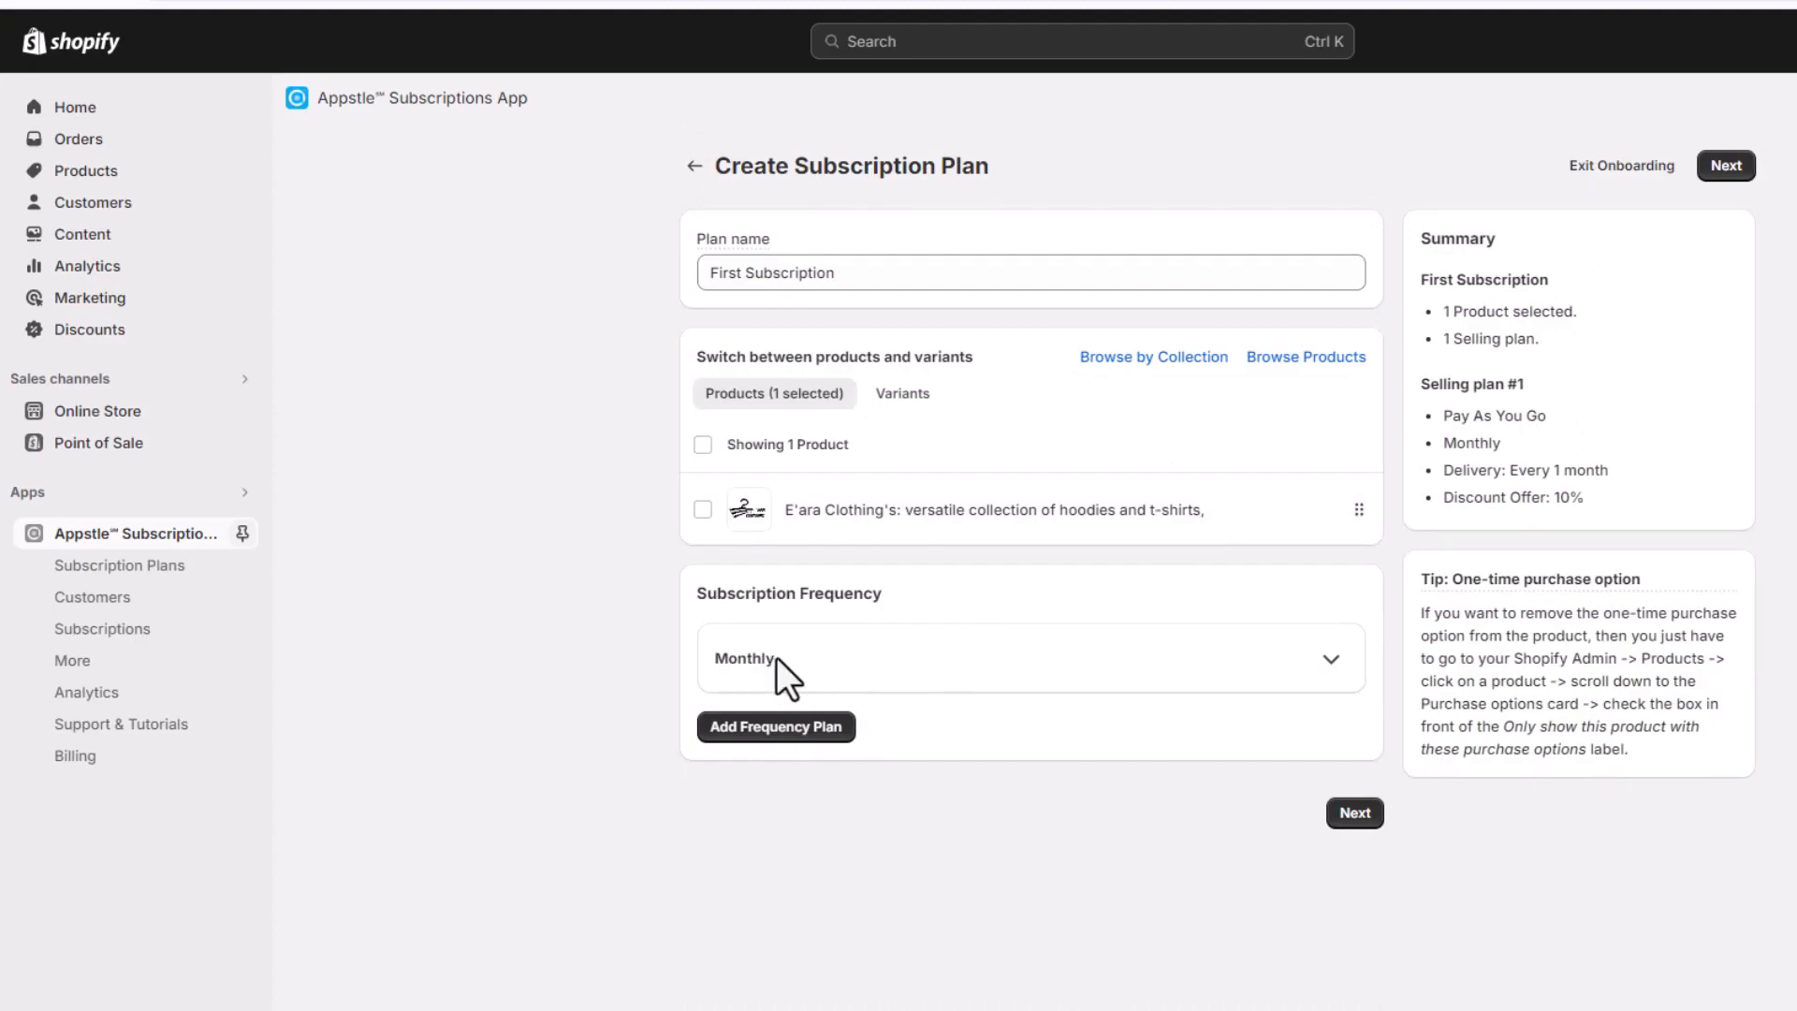
Continue from the completed subscription plan to the widget go-live page and read its three setup steps
left_click(1355, 813)
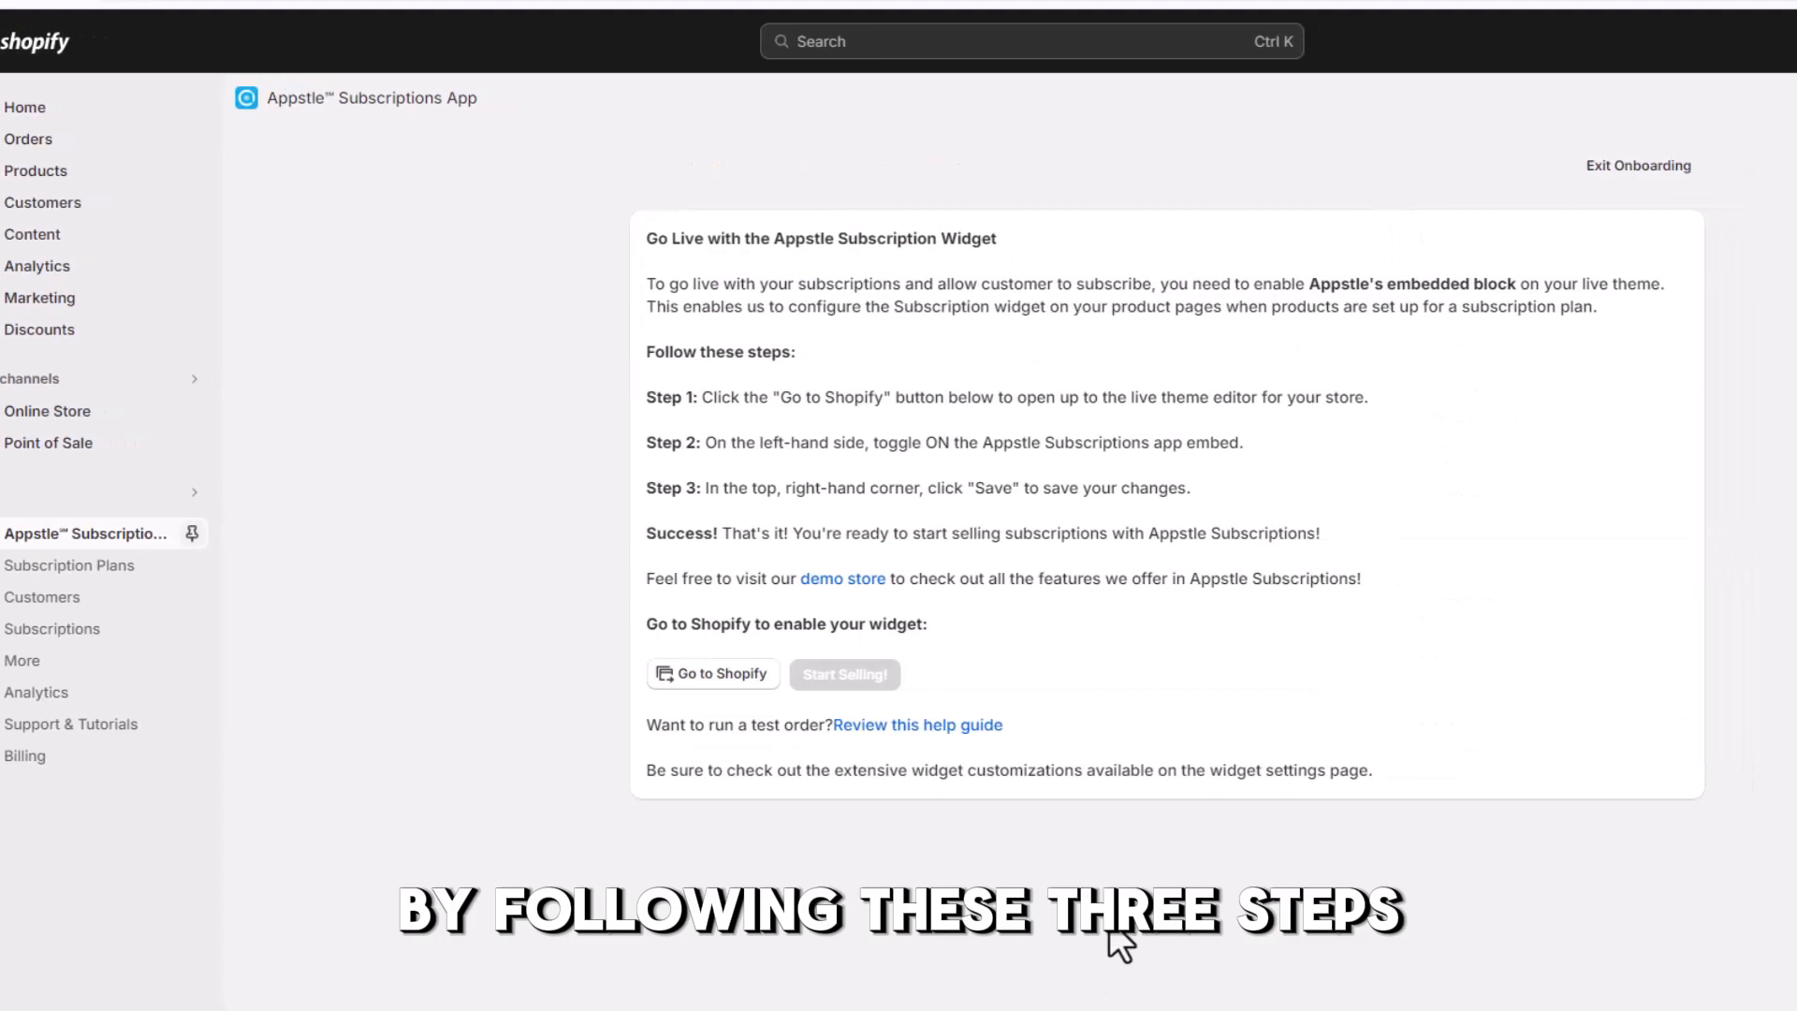
left_click_drag(395, 241, 593, 249)
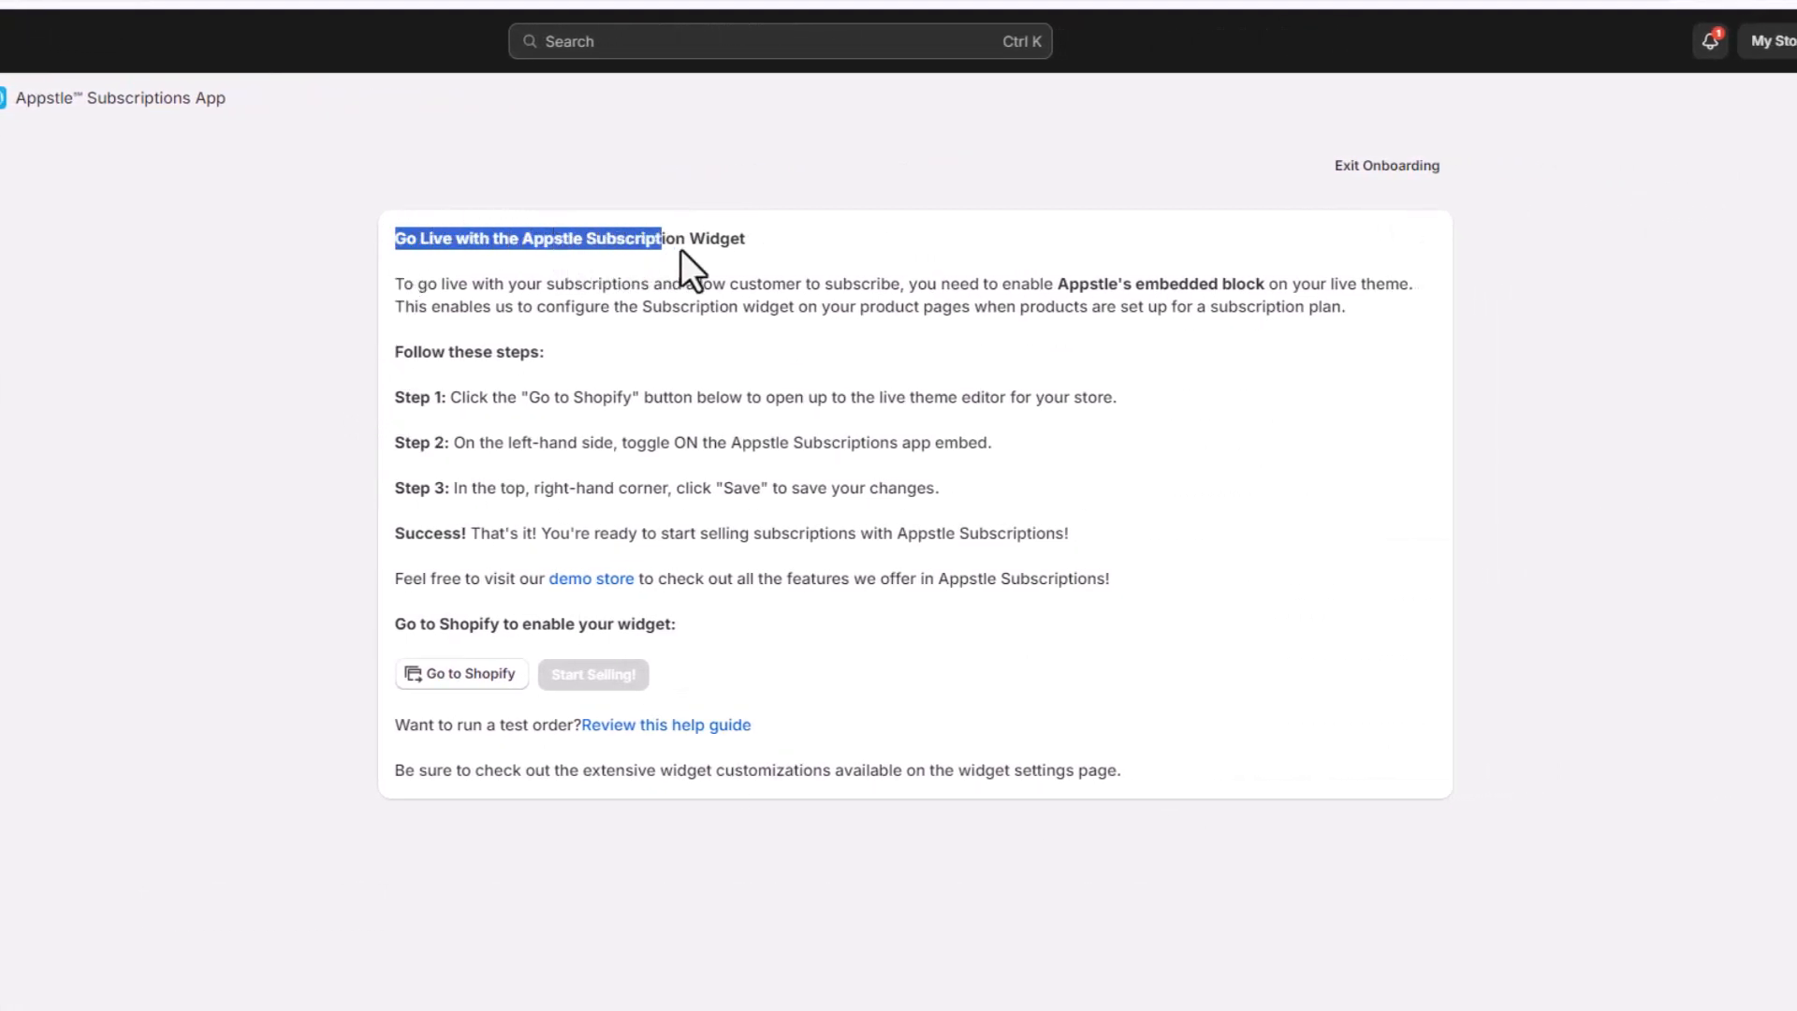
left_click(329, 291)
left_click_drag(395, 353, 549, 353)
left_click(448, 413)
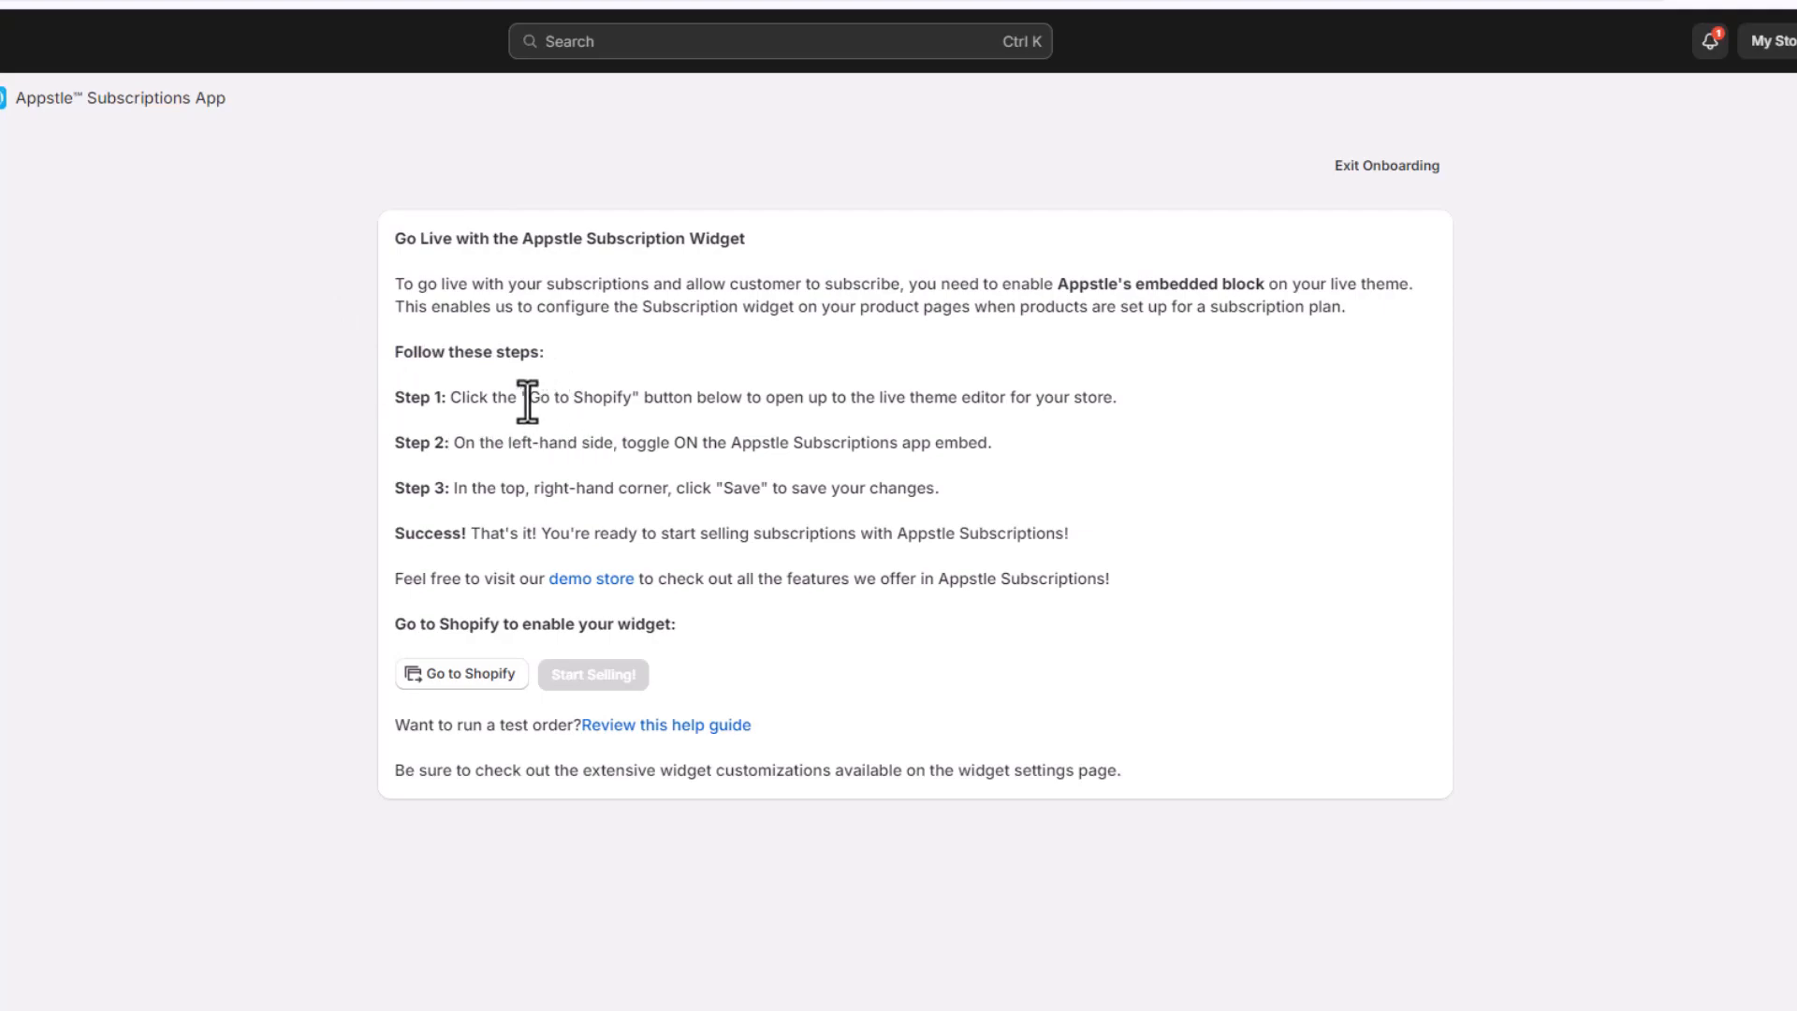
left_click_drag(530, 399, 637, 410)
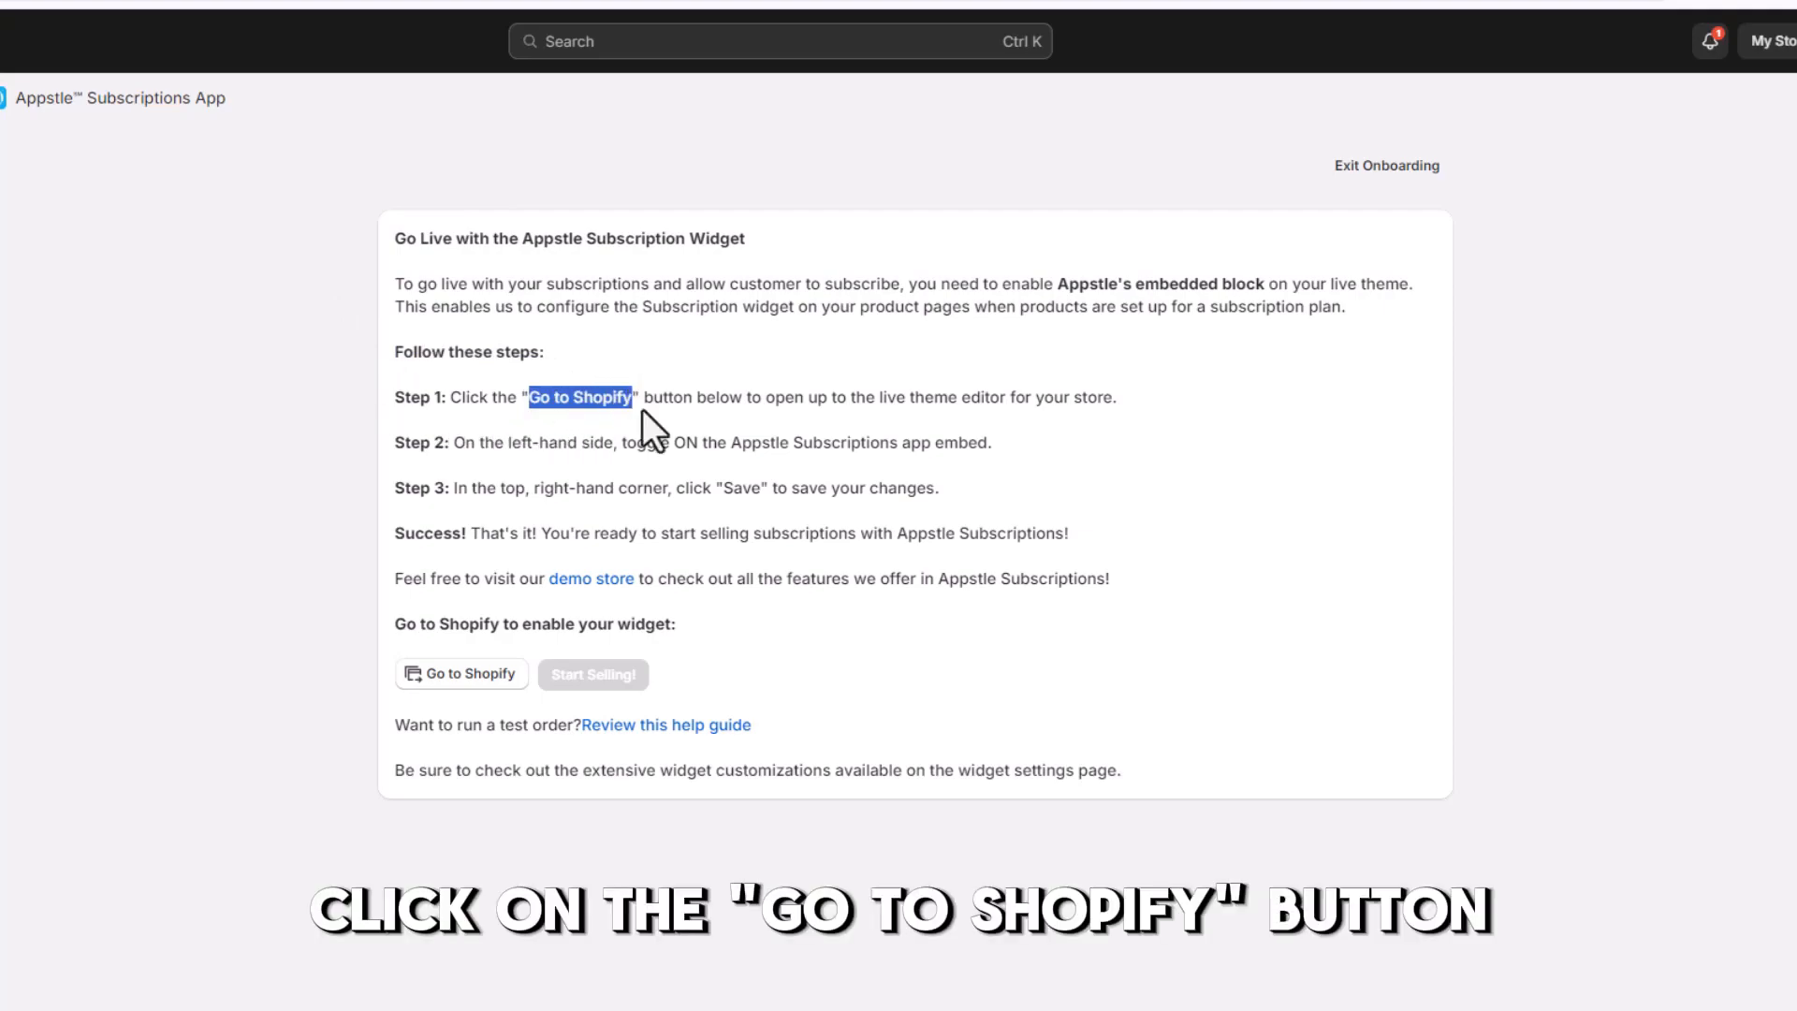
left_click(301, 376)
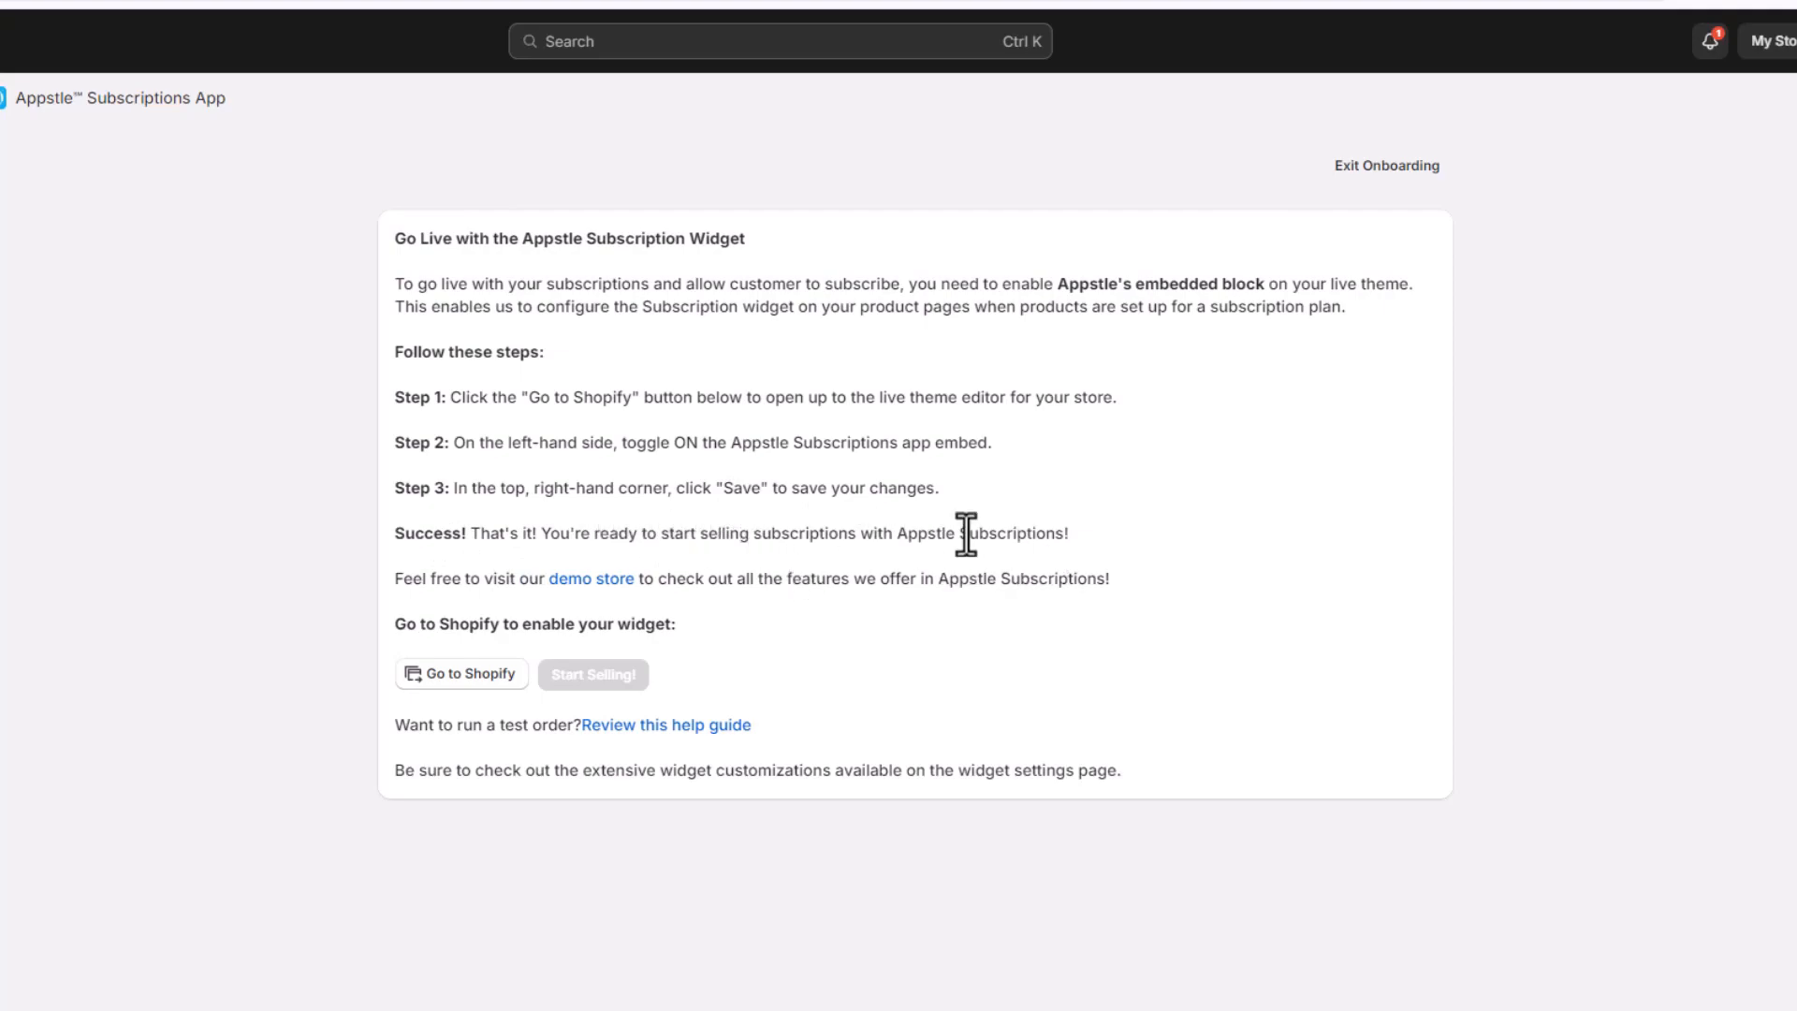
Open the live theme editor, enable the Appstle Subscriptions app embed, and save the theme
left_click(460, 676)
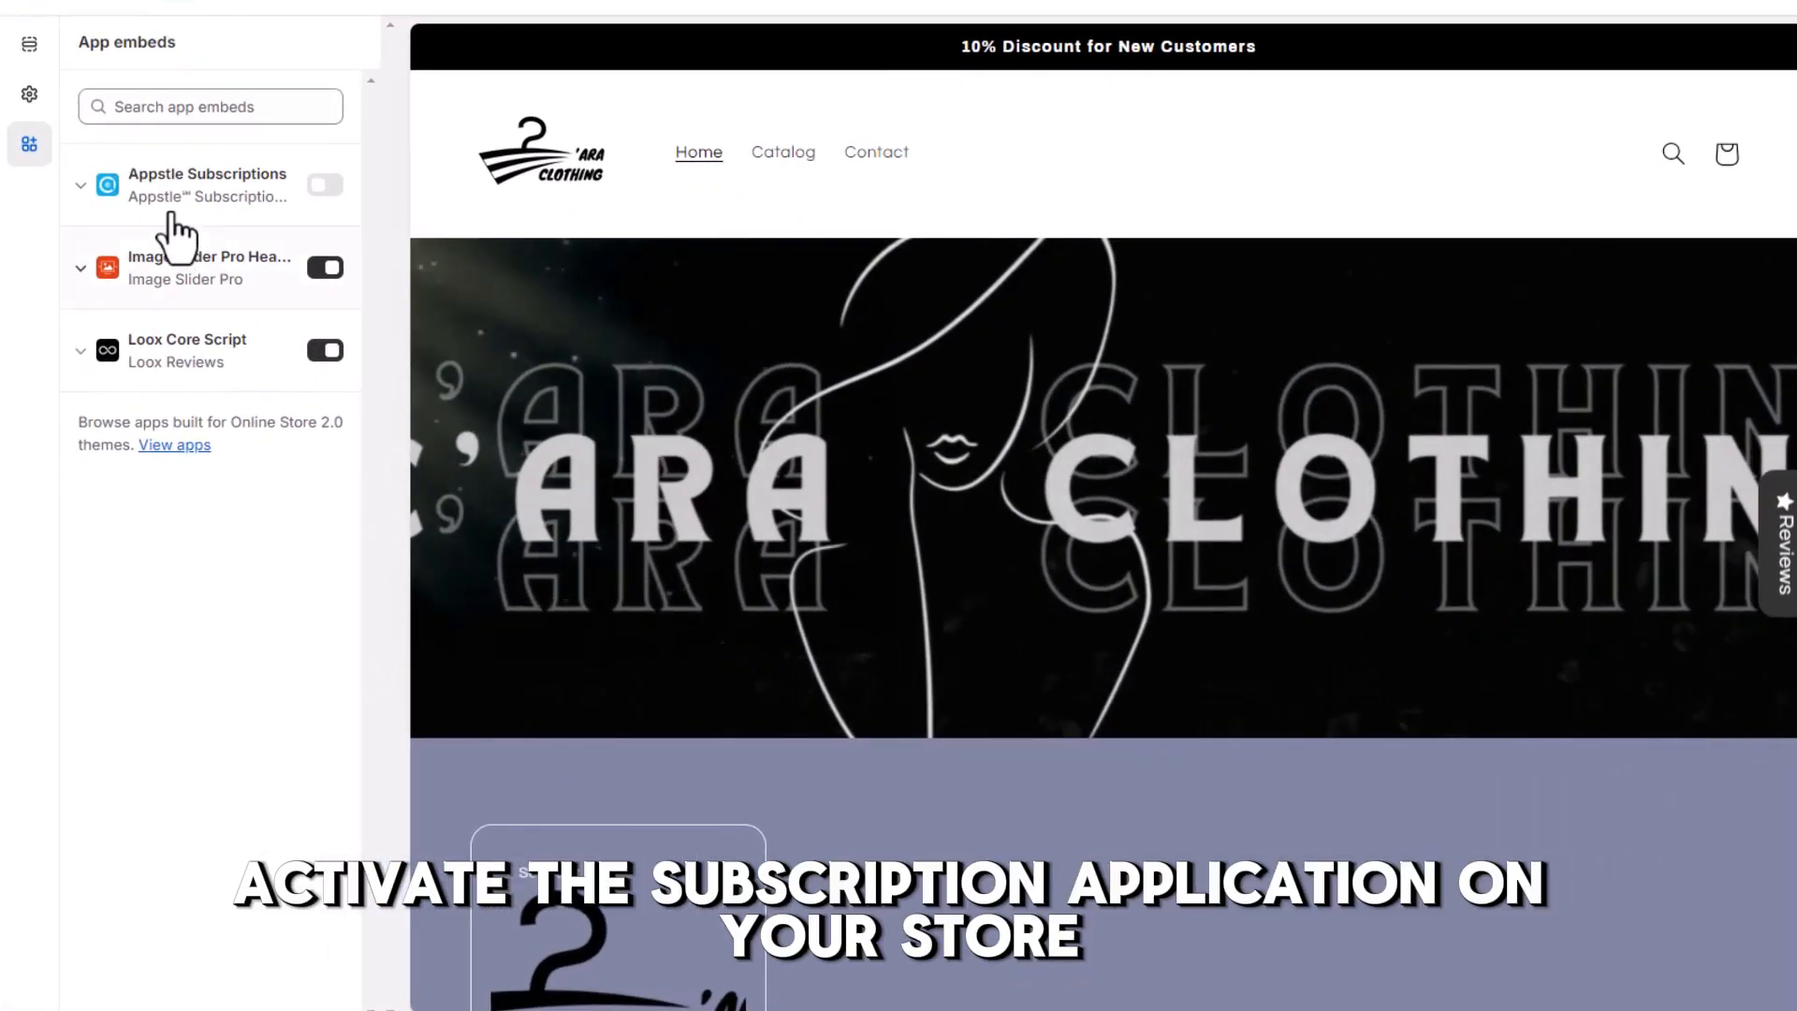
left_click(325, 186)
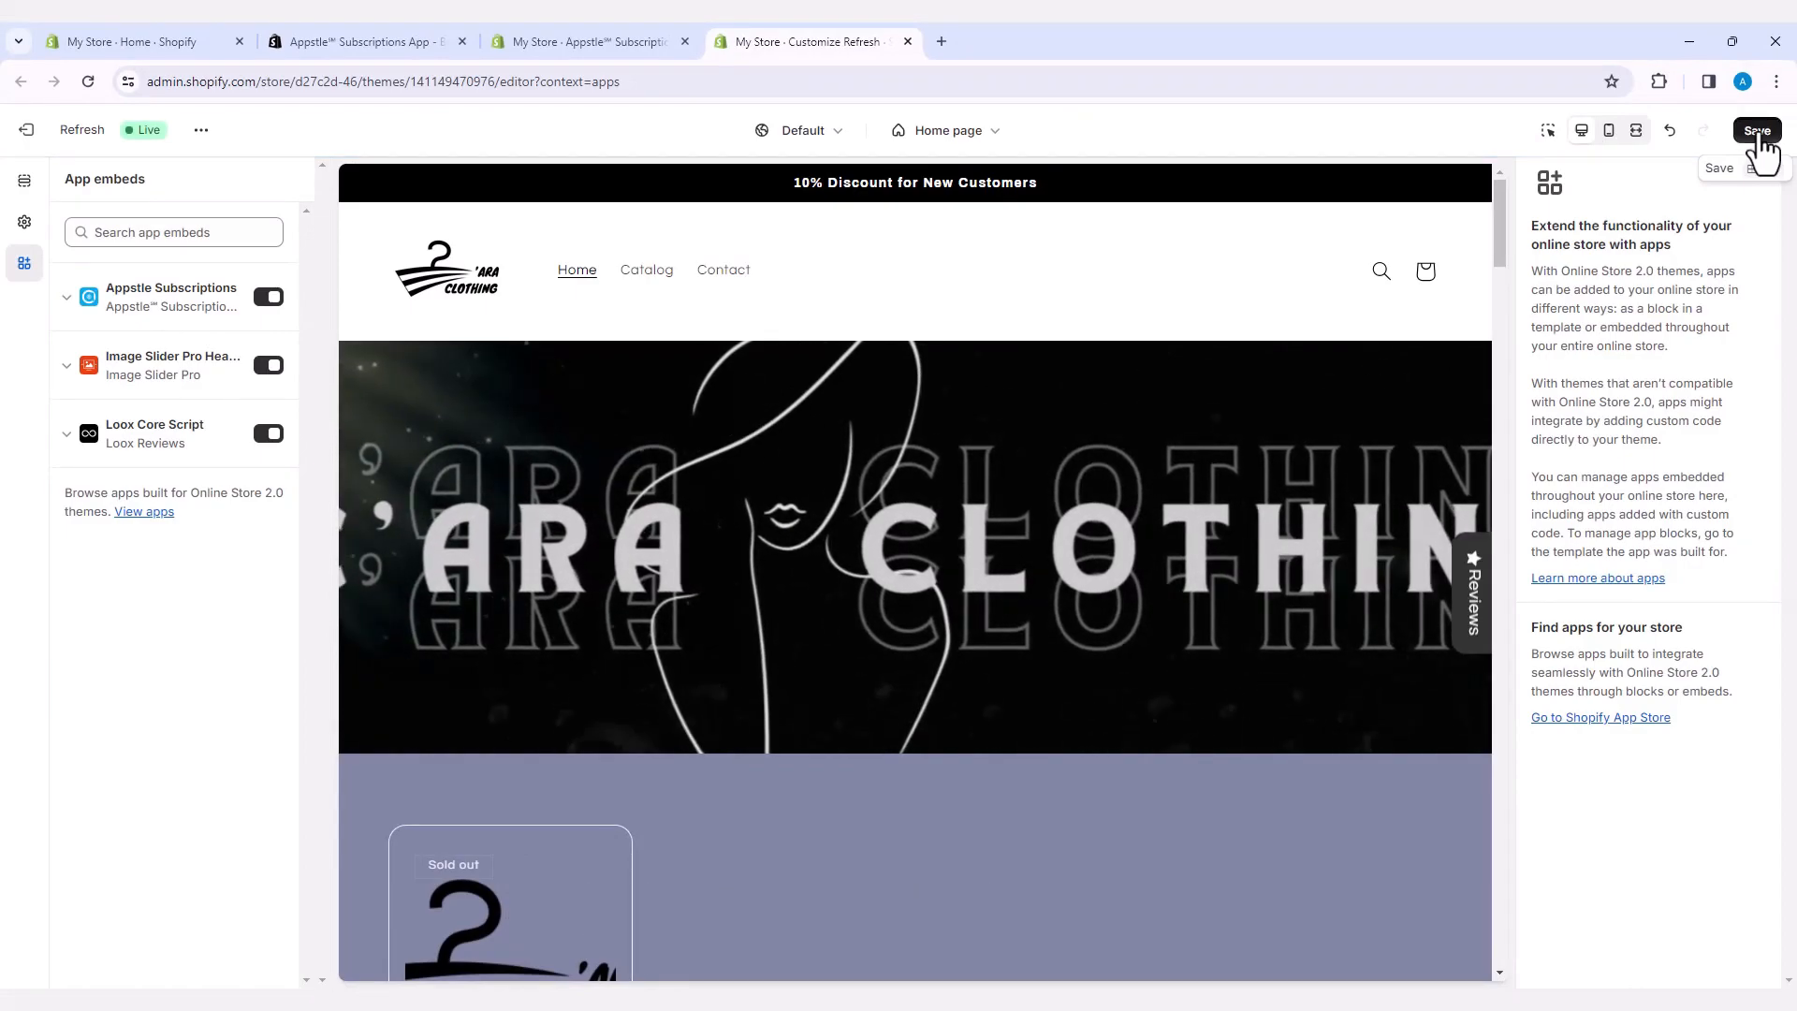
left_click(1760, 136)
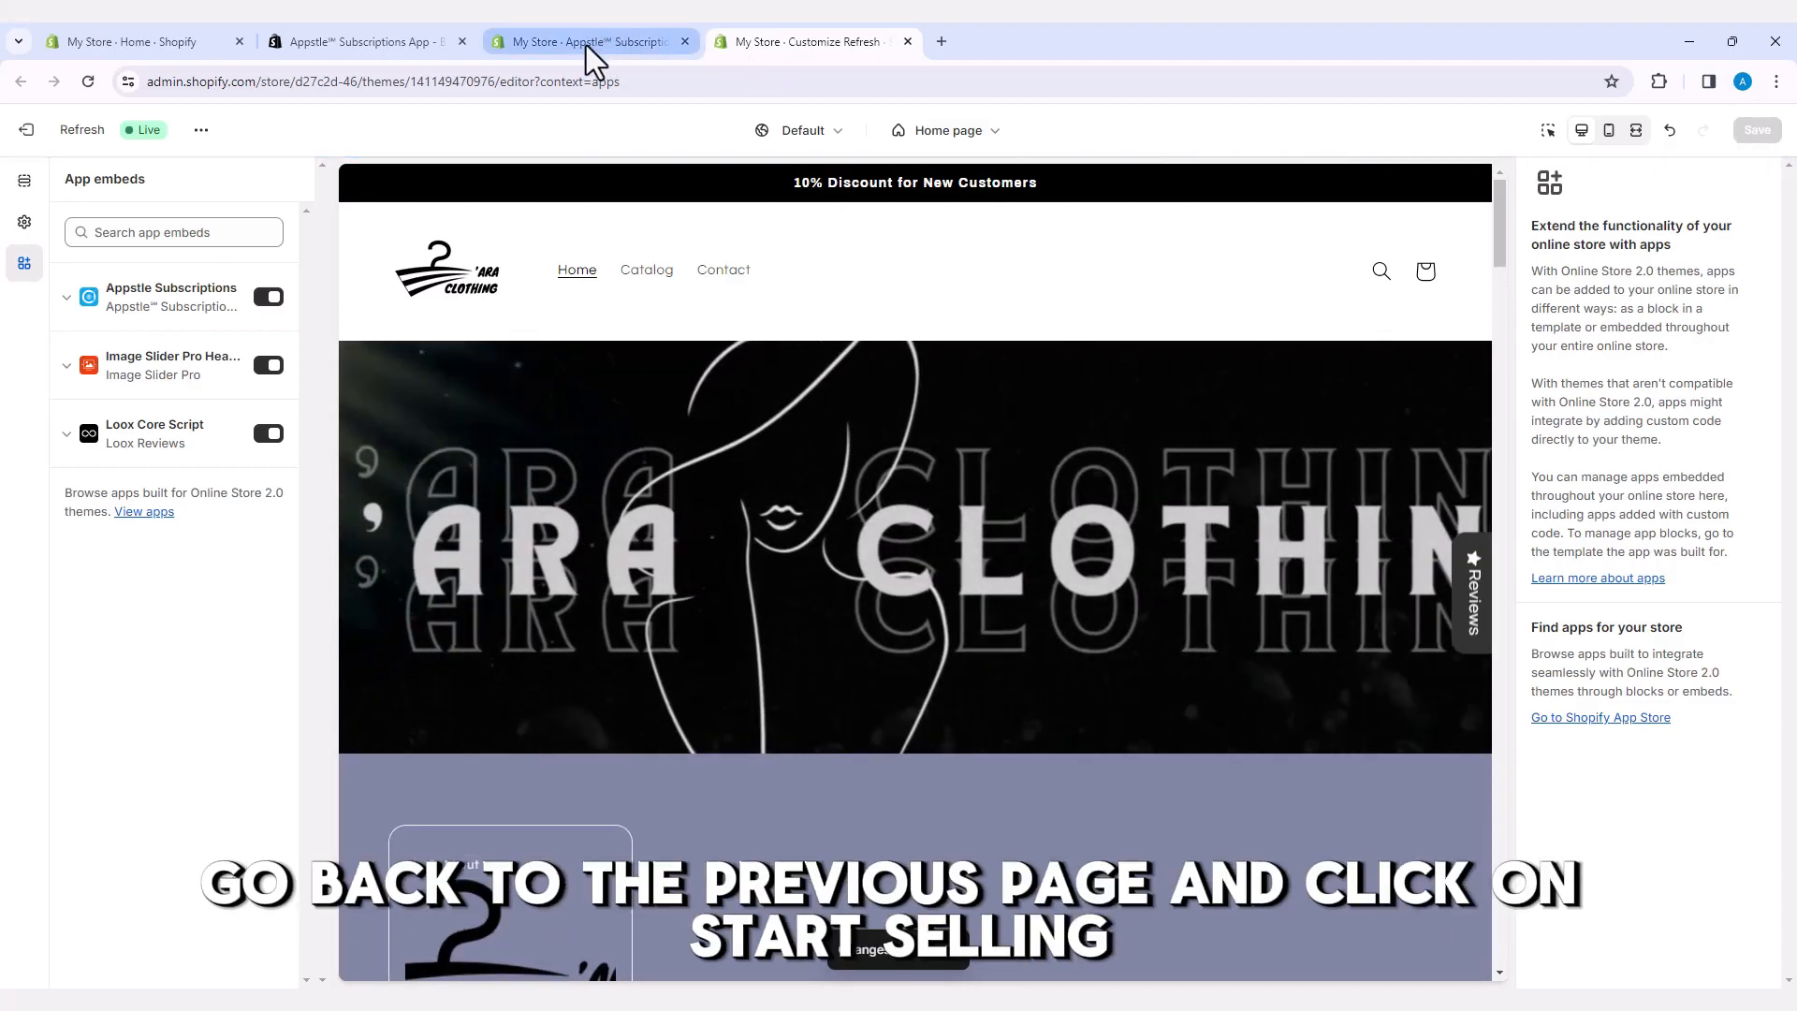
Return to the Appstle onboarding page, start selling, and choose the Free $0/Month billing plan
left_click(586, 44)
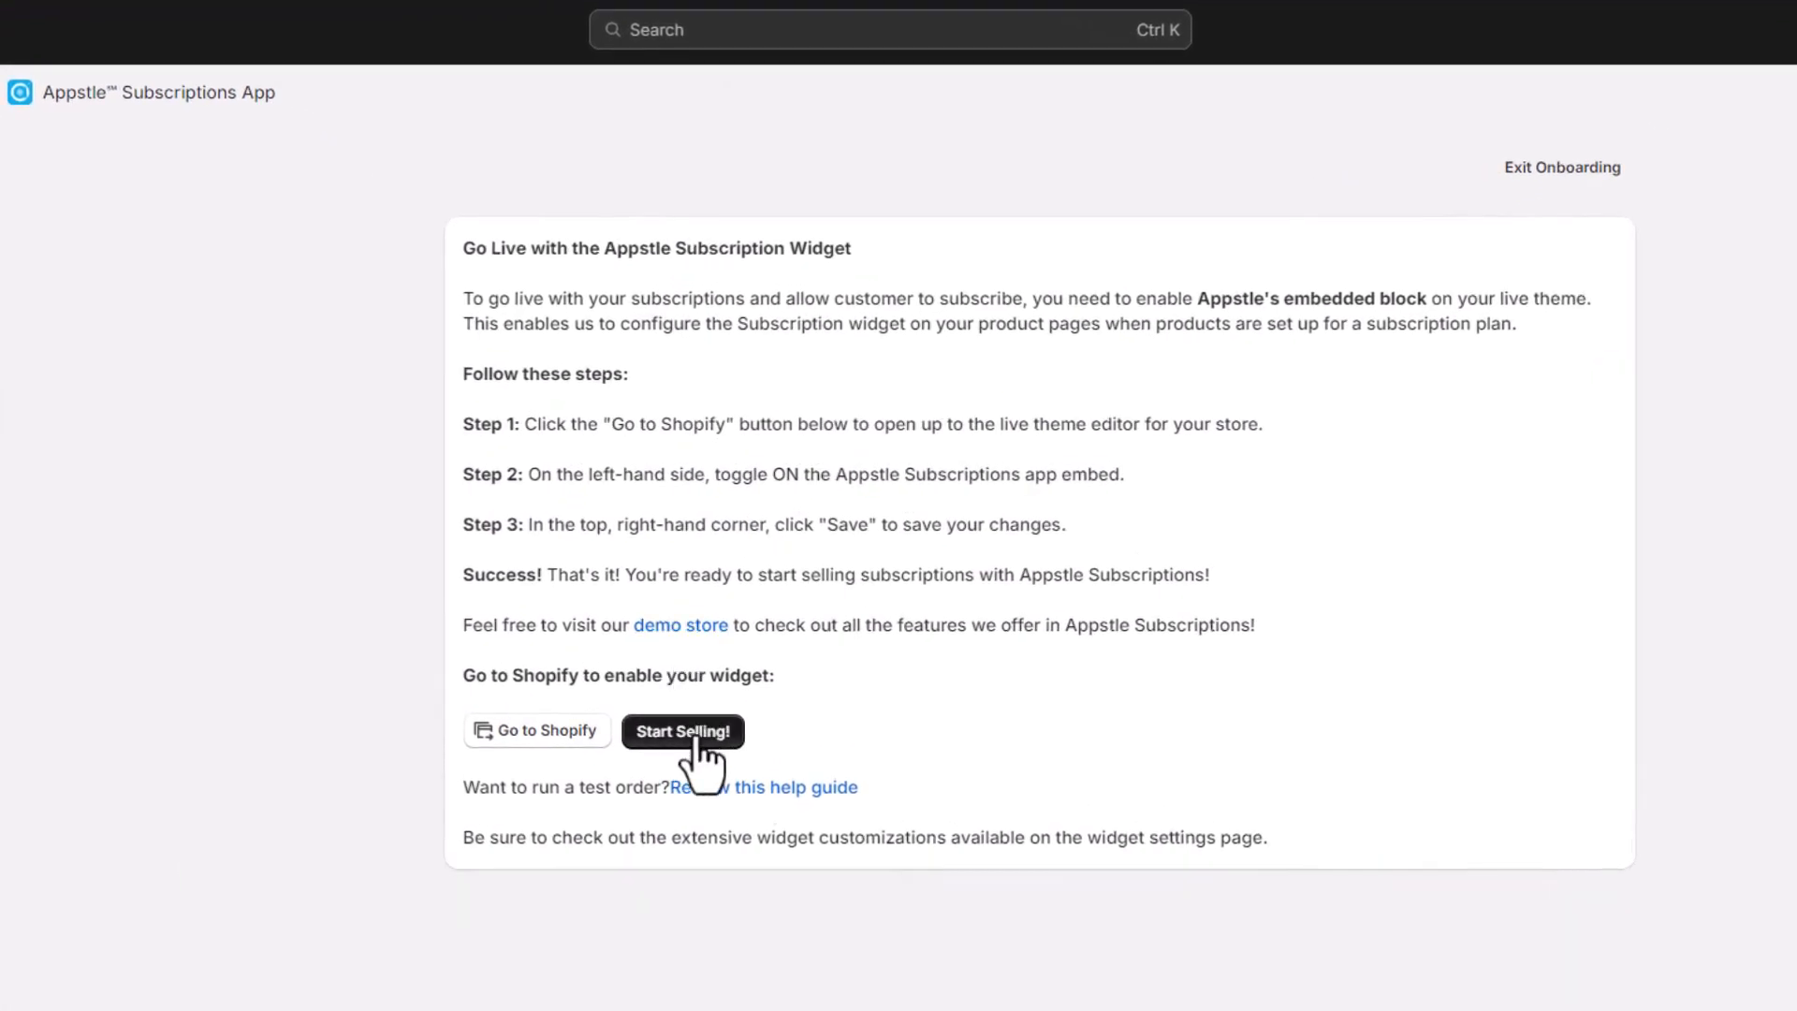
left_click(691, 739)
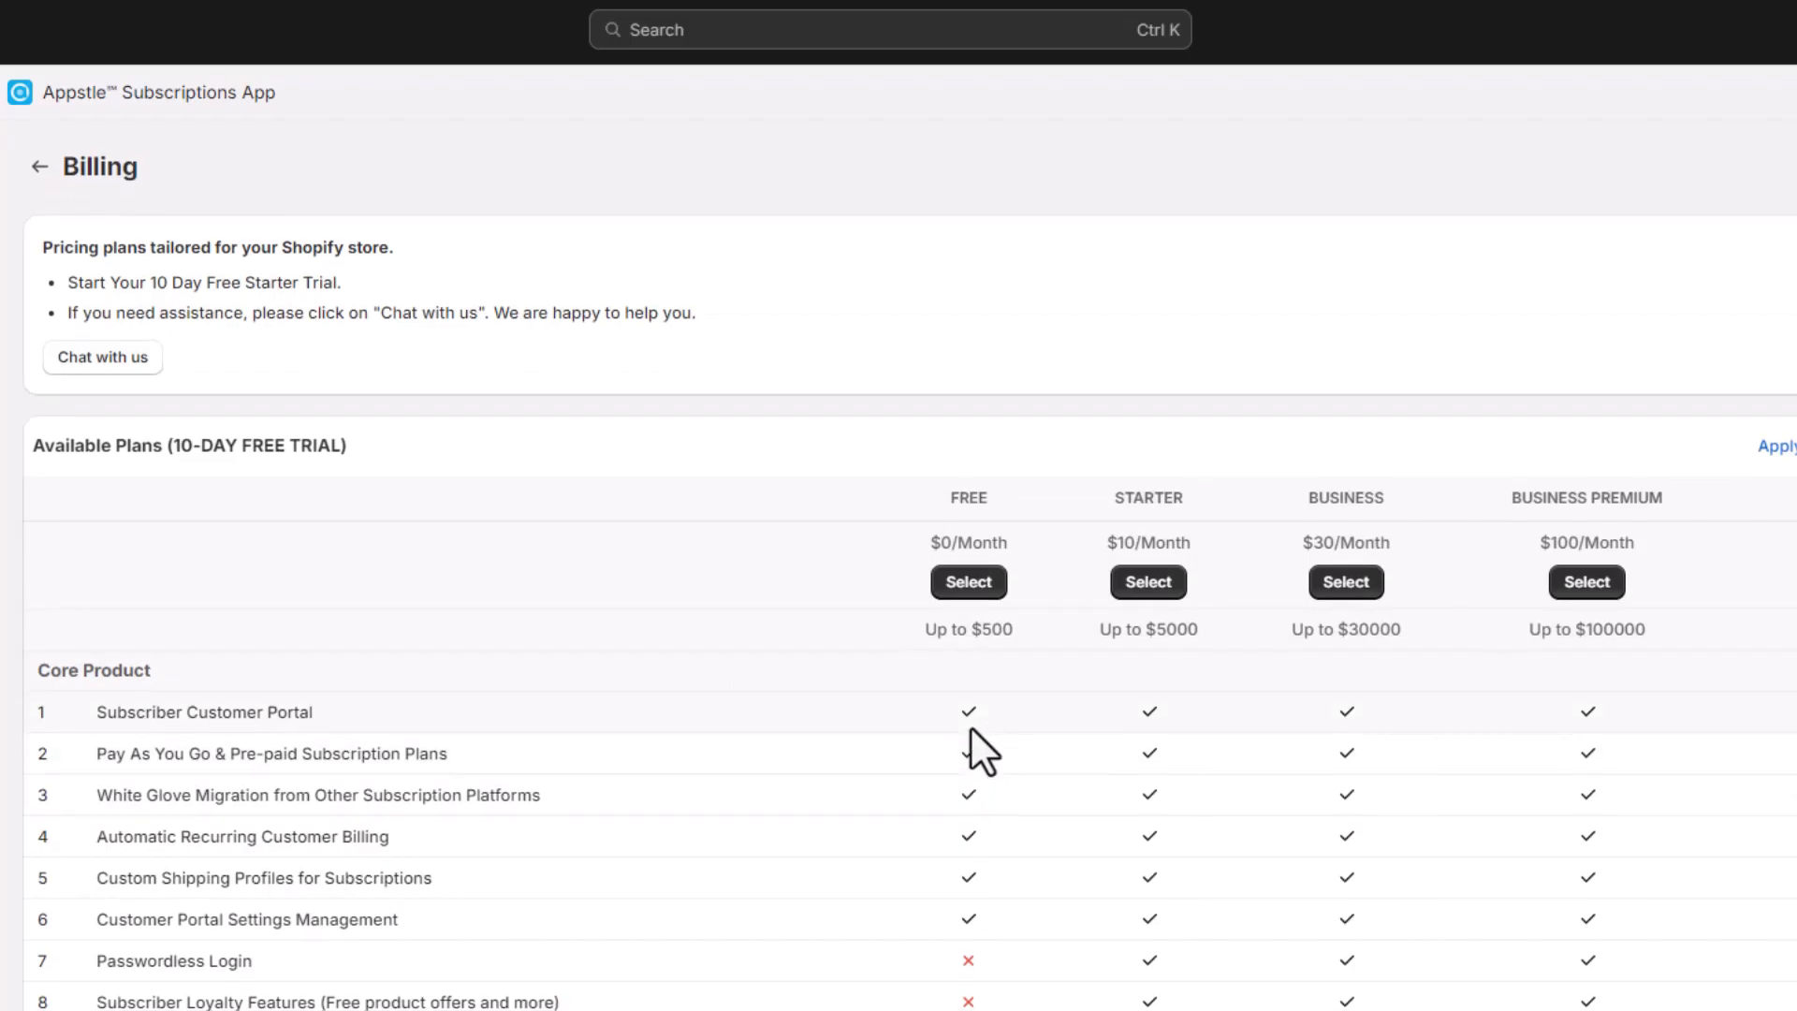
scroll(970, 727, "down", 4)
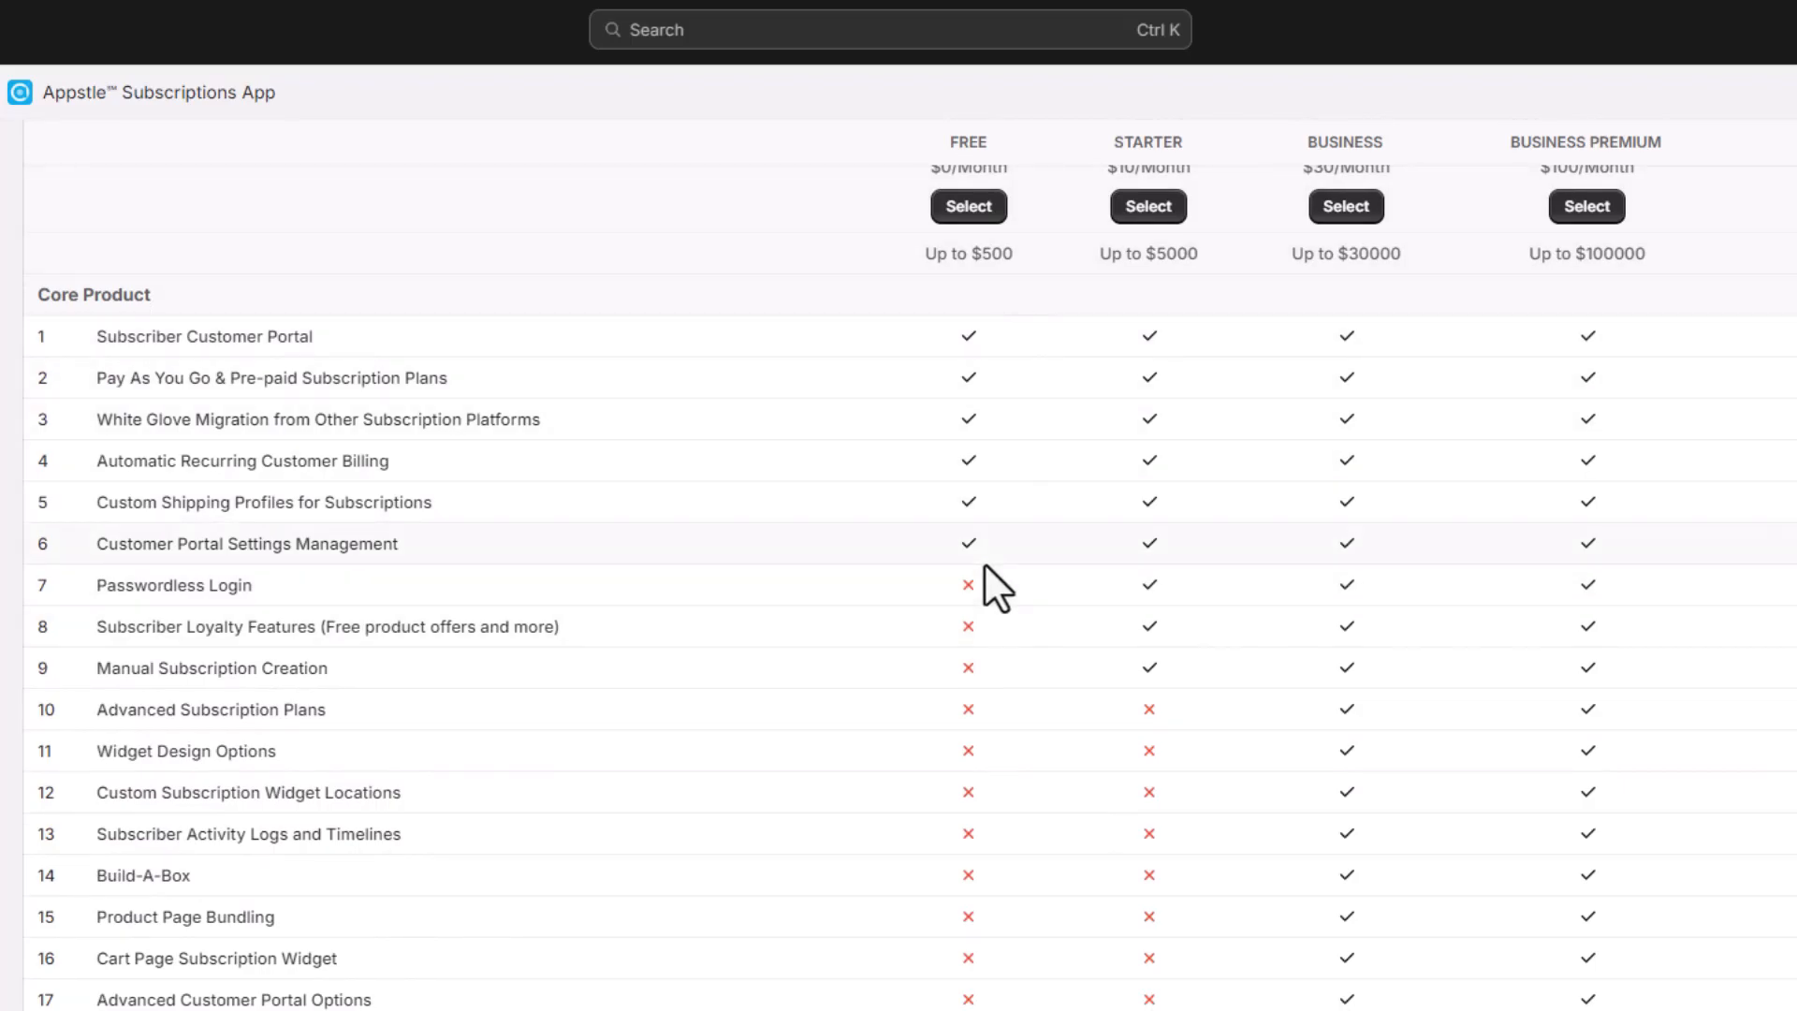
scroll(1050, 487, "up", 4)
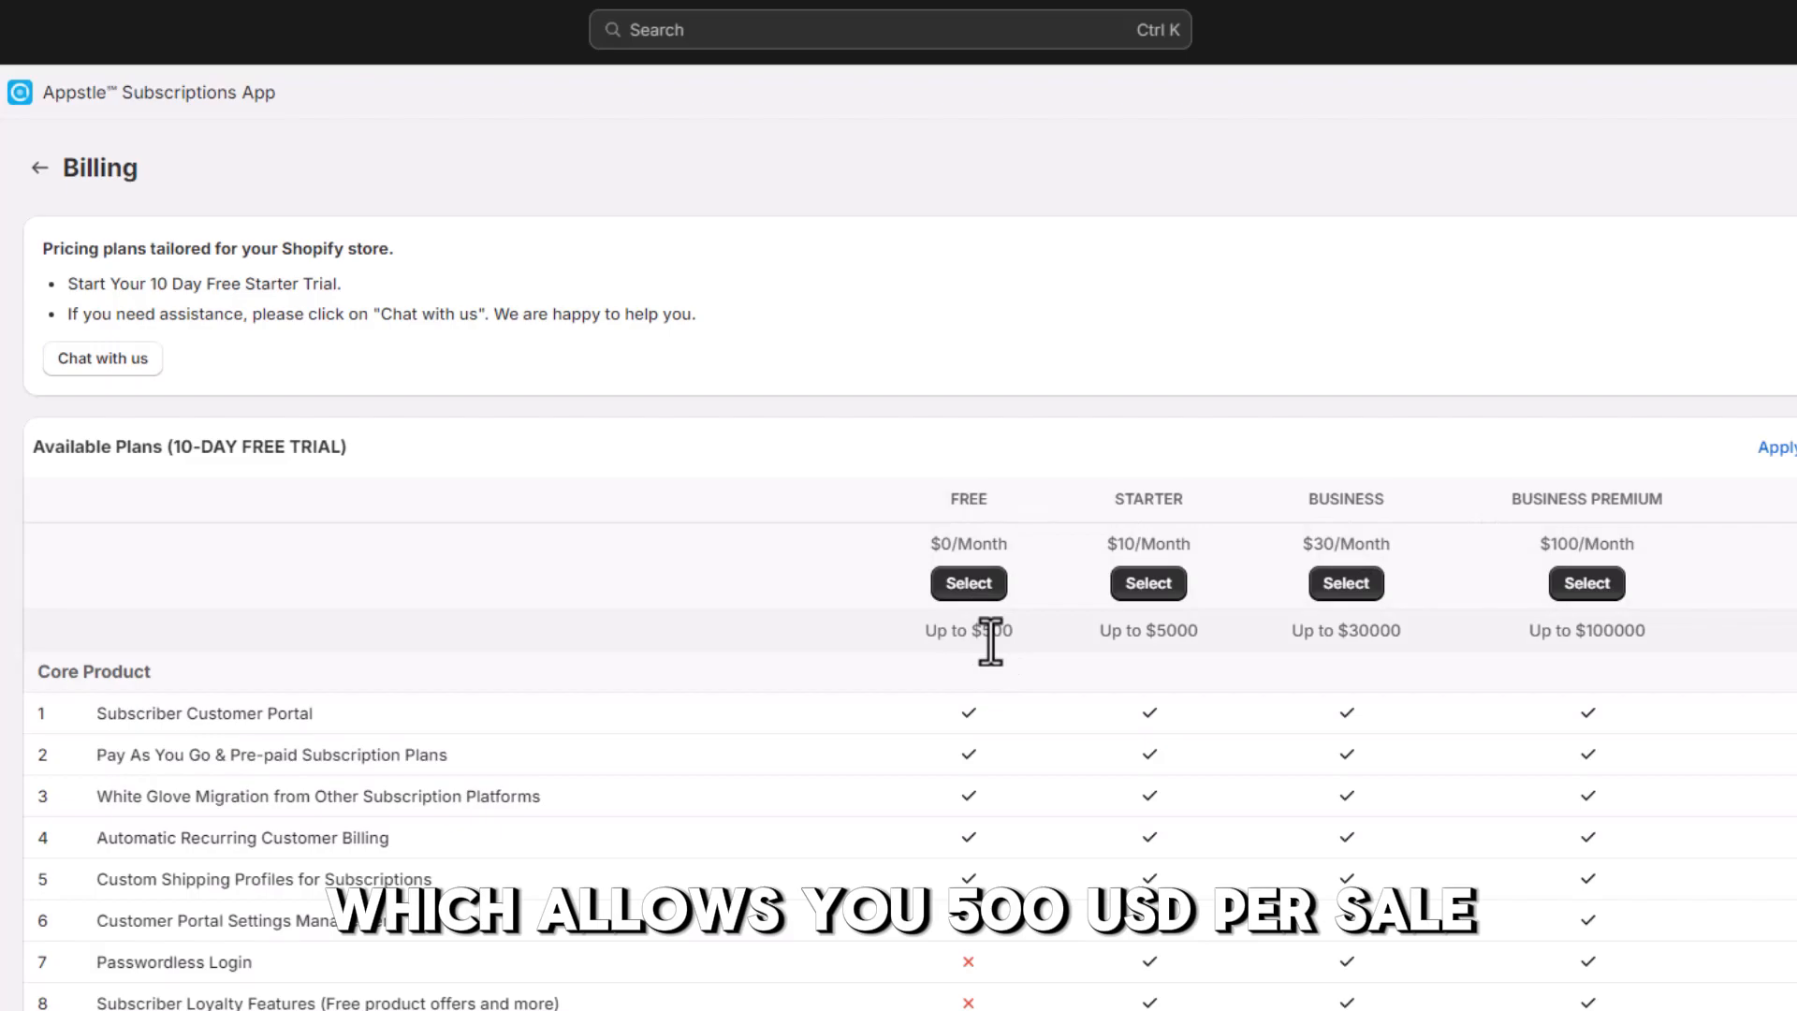
left_click(969, 584)
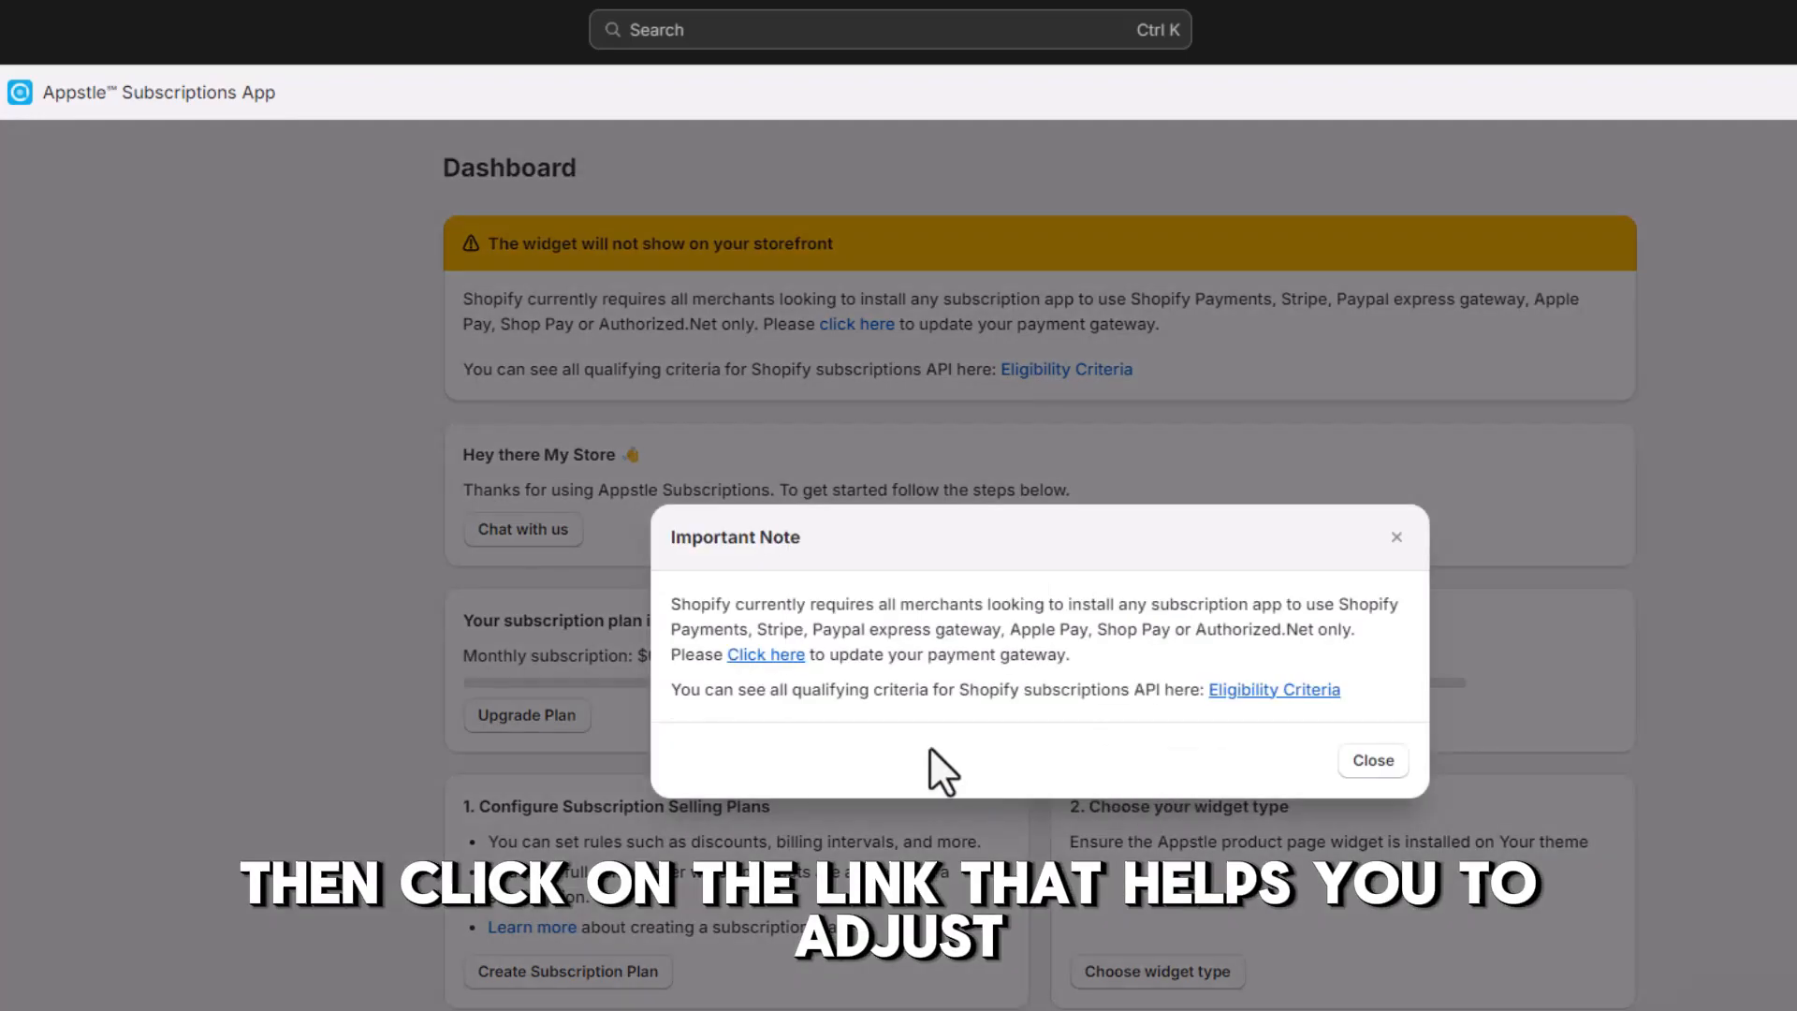
Open the store's payment settings from the Important Note and look through the third-party payment providers
left_click(765, 656)
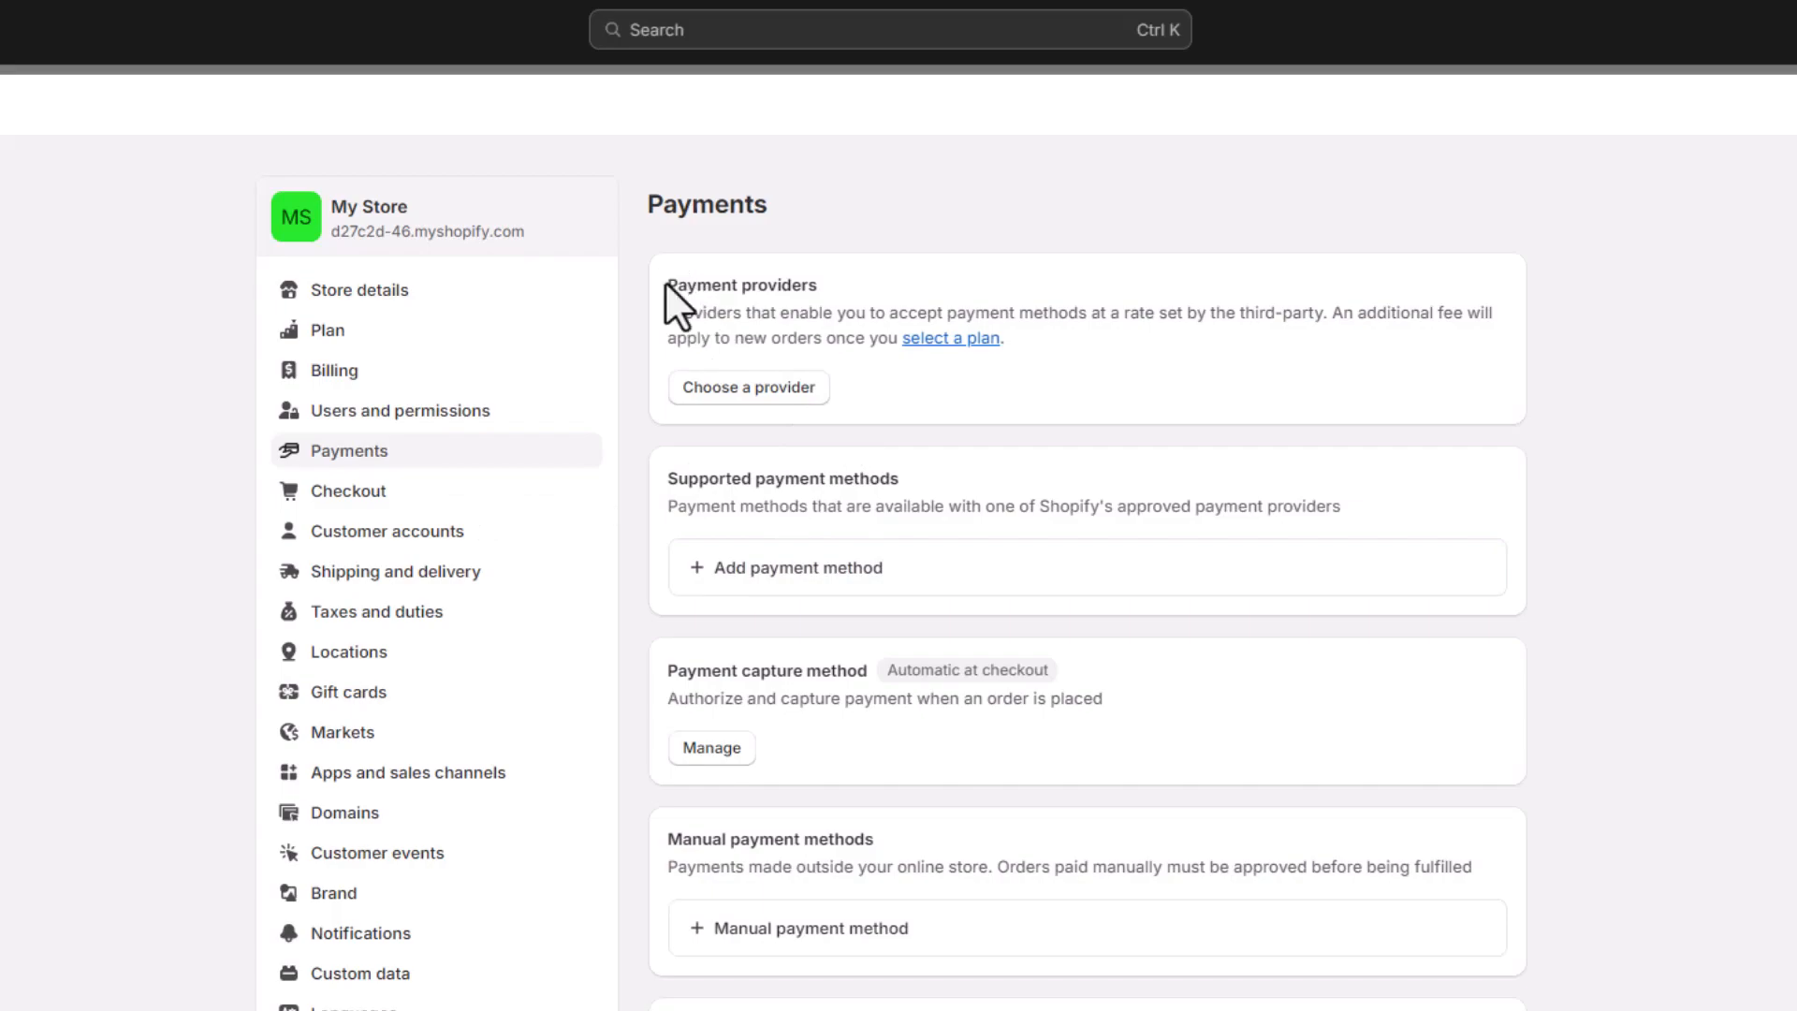
left_click_drag(666, 284, 826, 284)
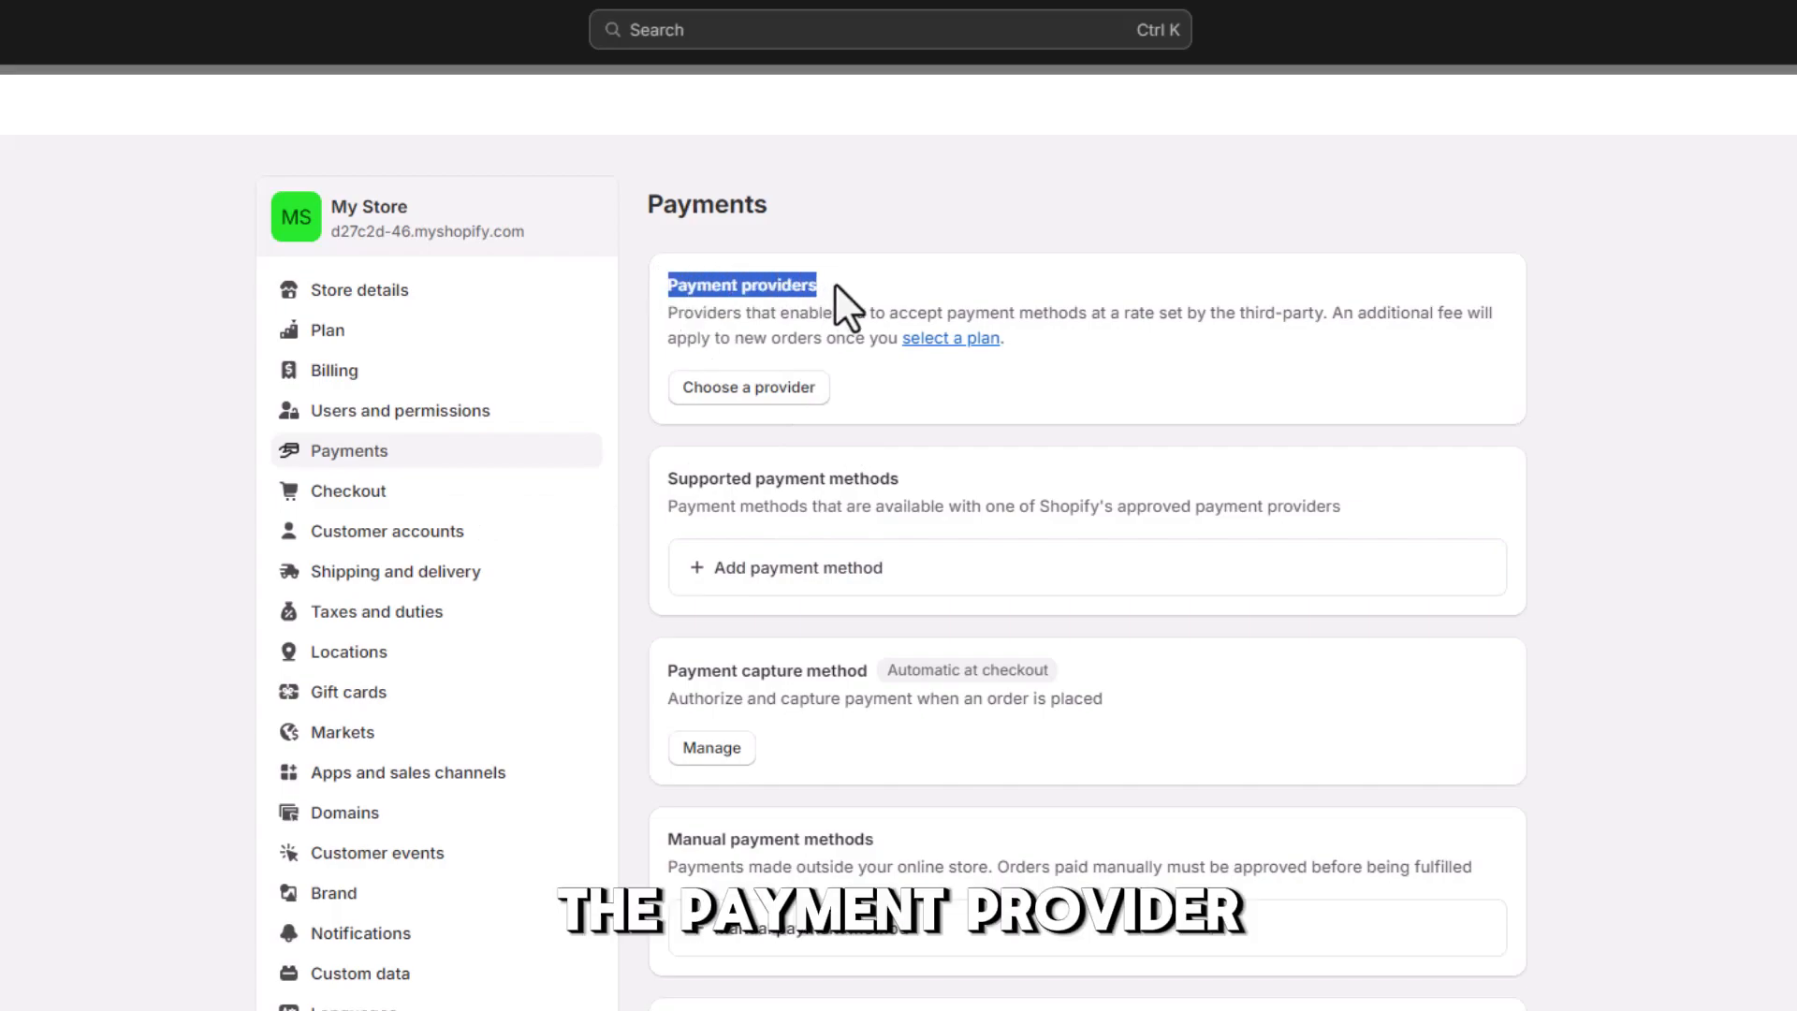
left_click(835, 283)
left_click(747, 391)
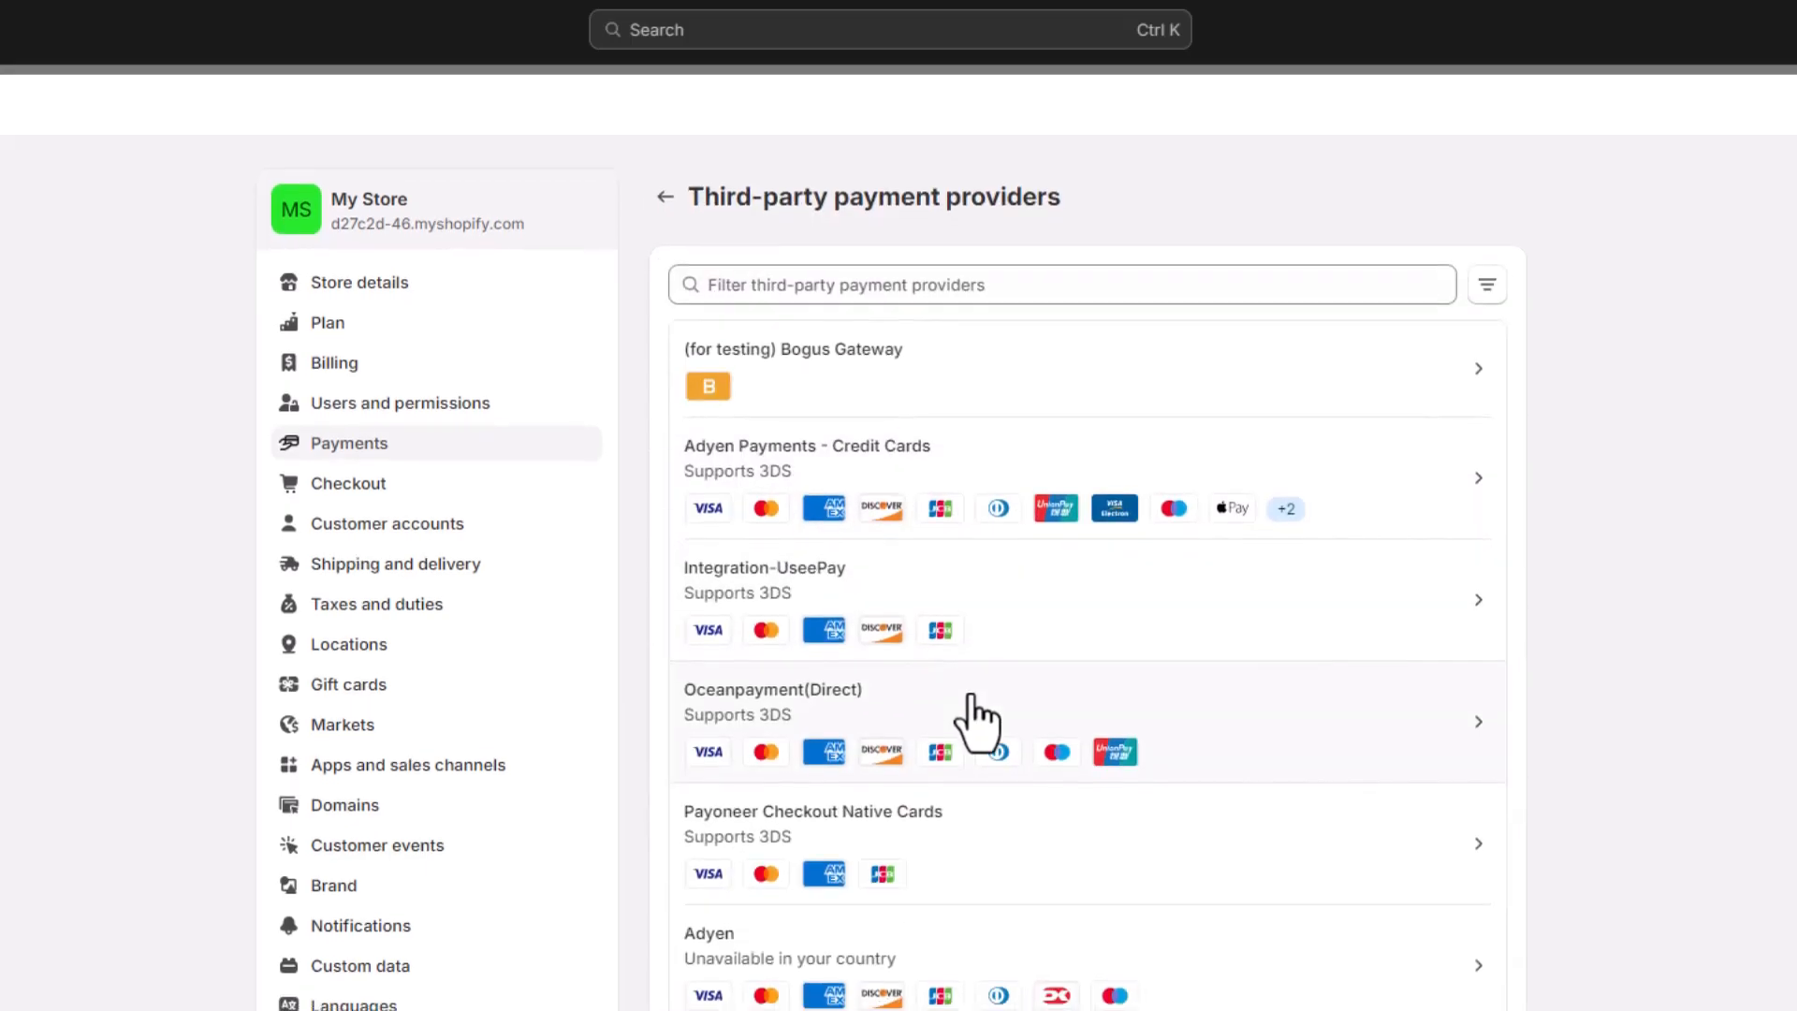
scroll(976, 720, "down", 9)
scroll(976, 720, "down", 15)
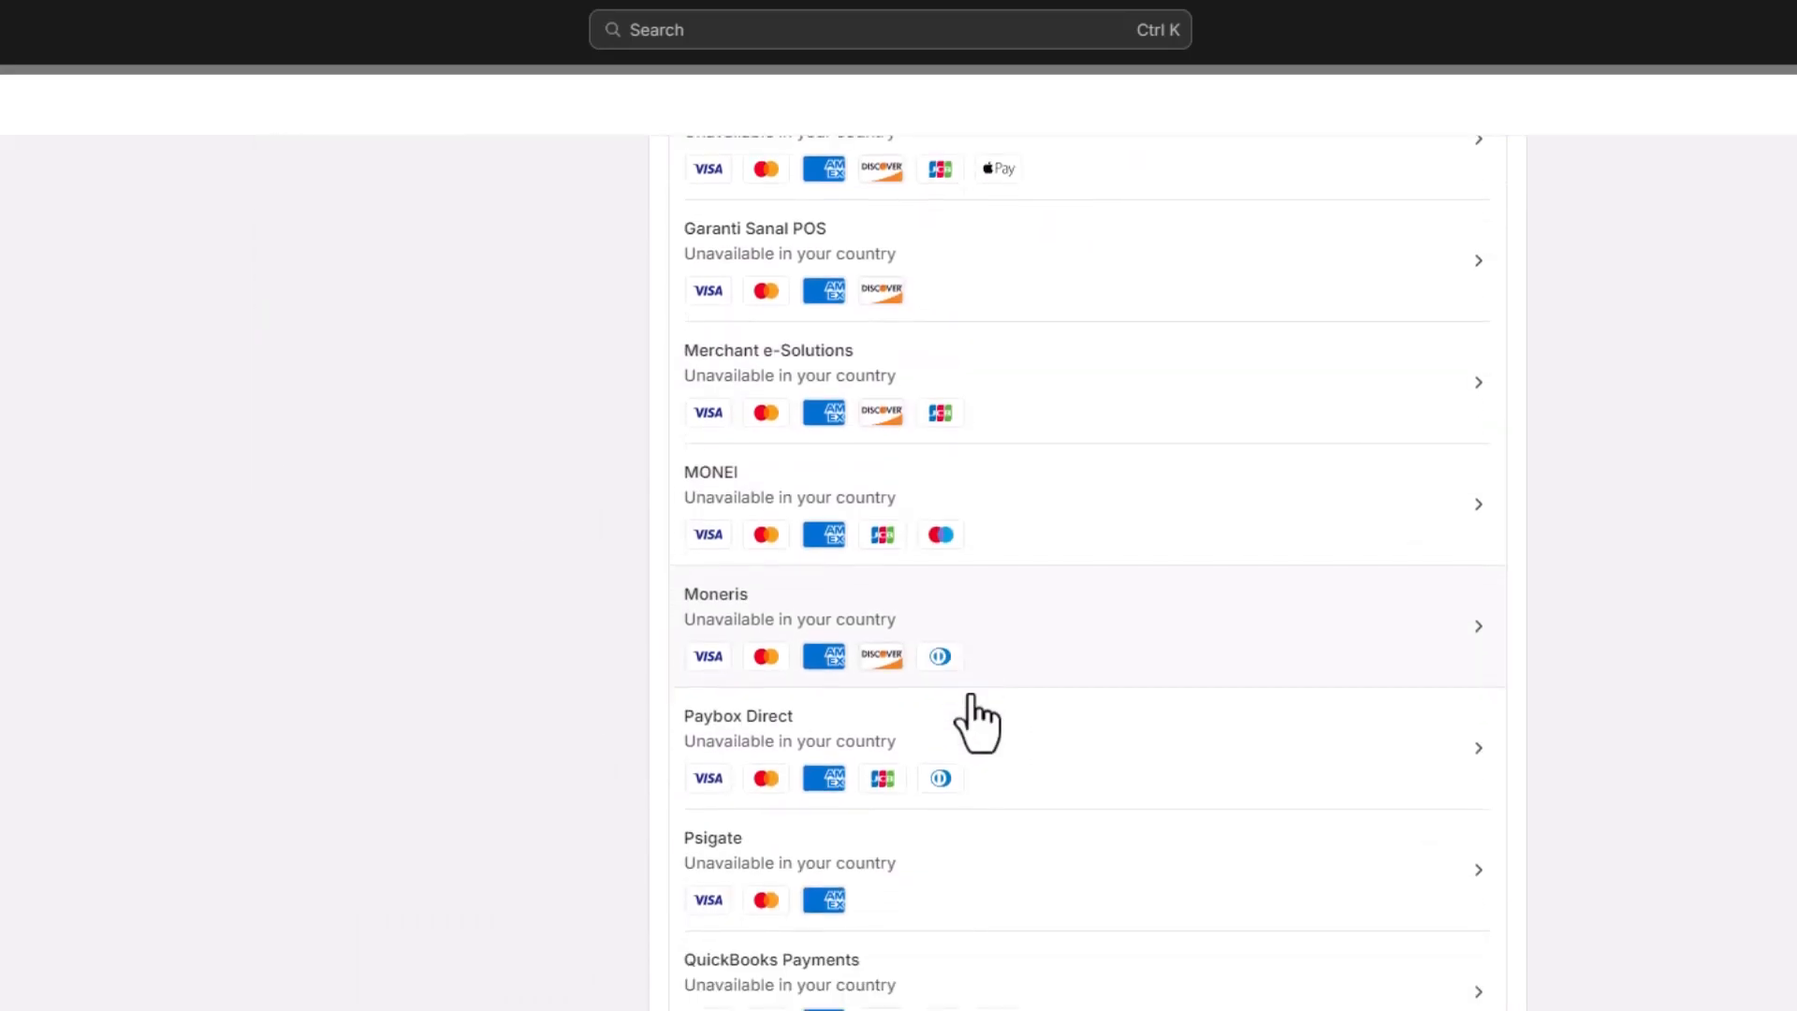
scroll(977, 721, "up", 20)
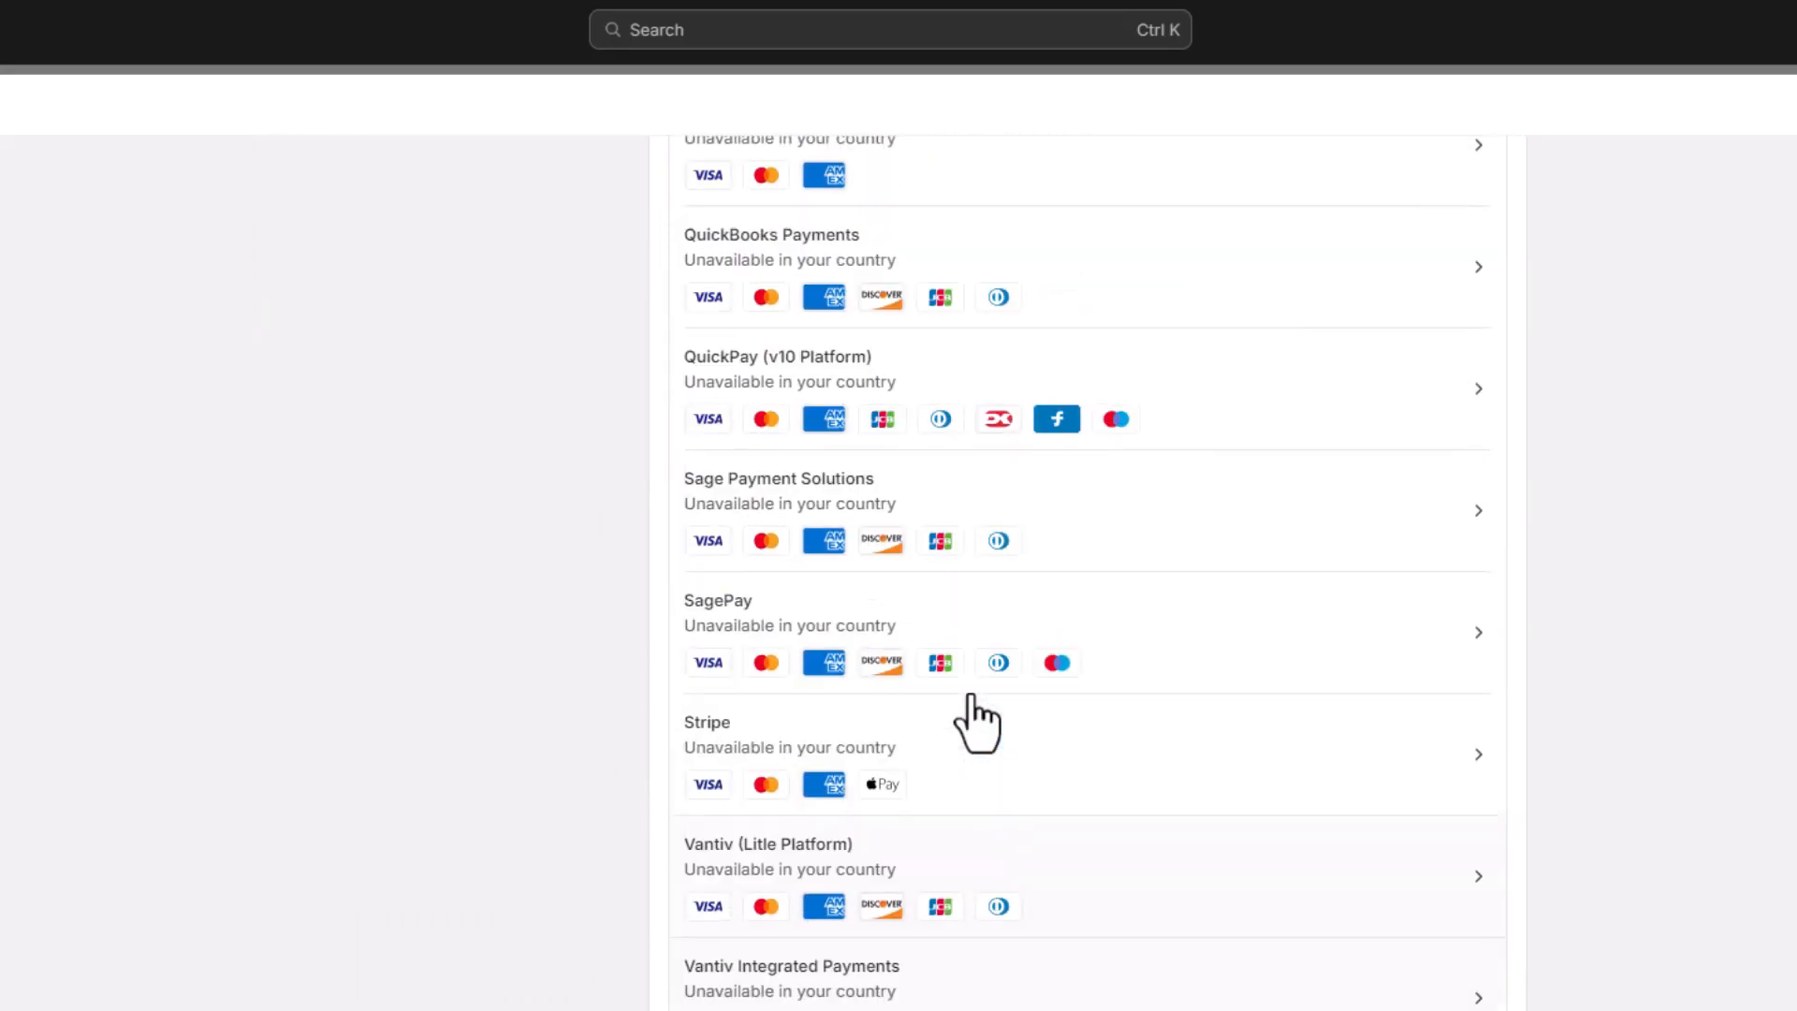
scroll(971, 696, "up", 2)
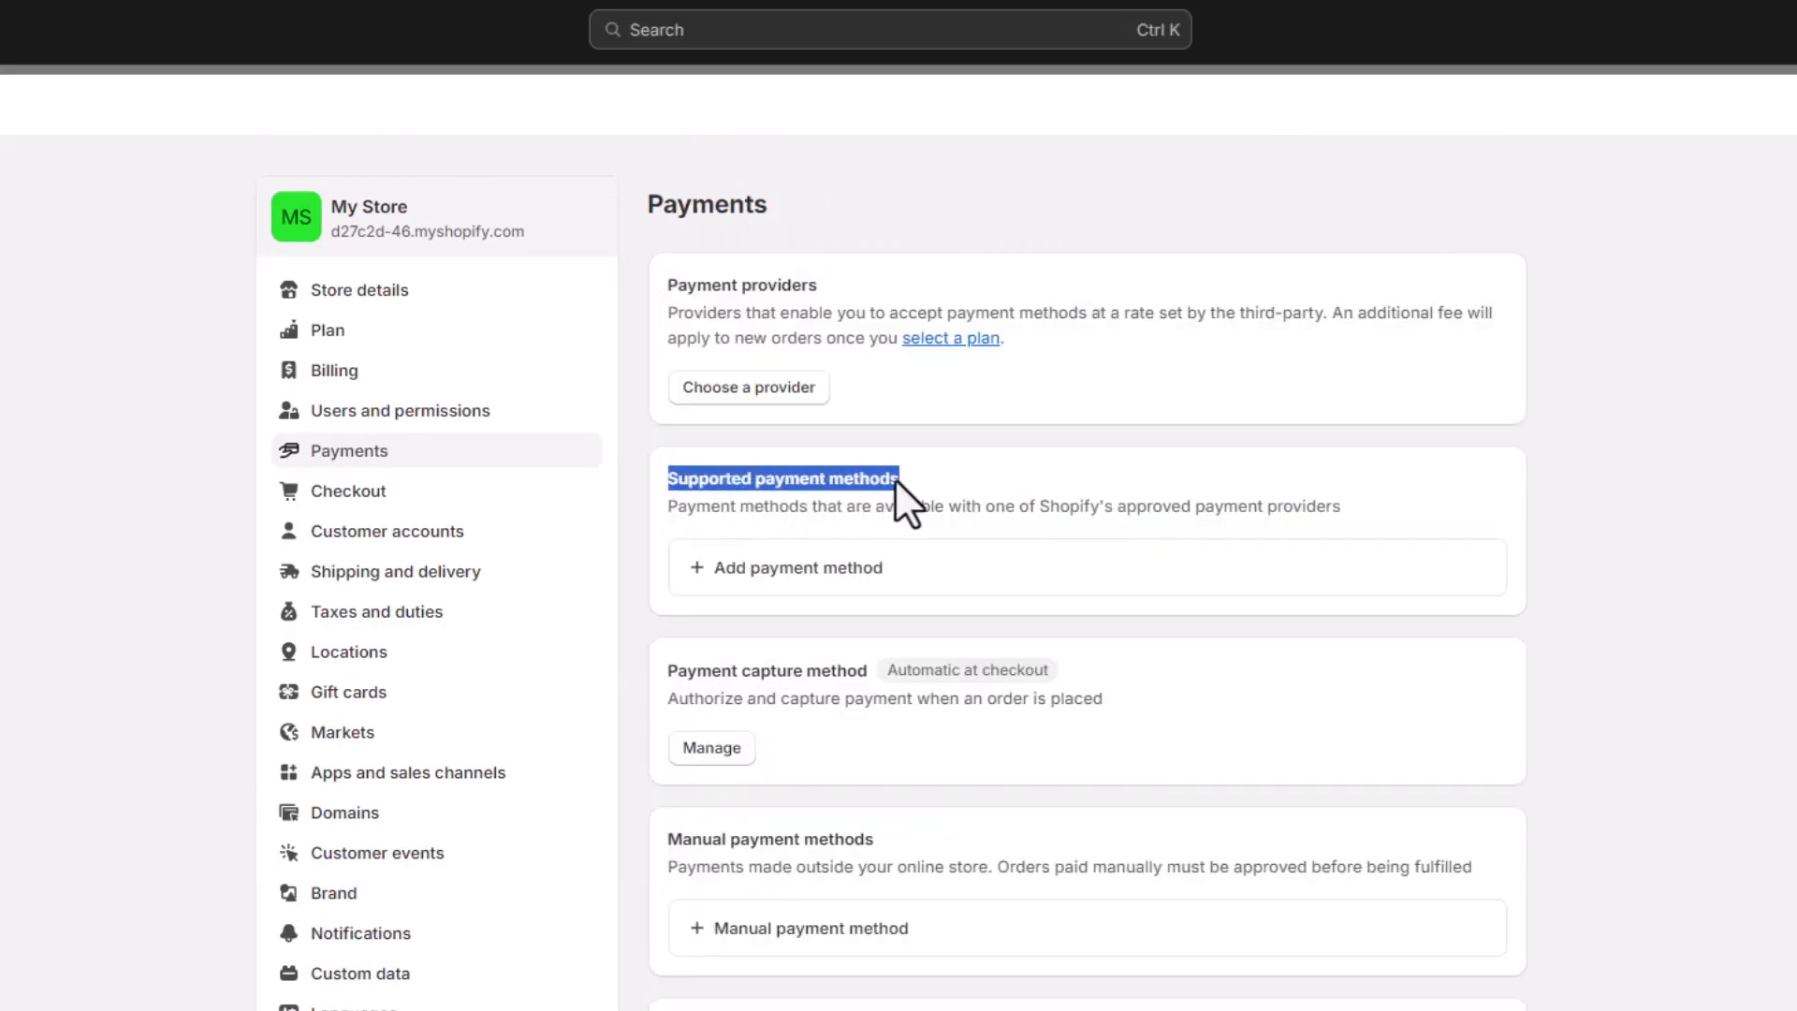
Leave the supported payment methods section, return to the Appstle dashboard, and close the Important Note
left_click(936, 472)
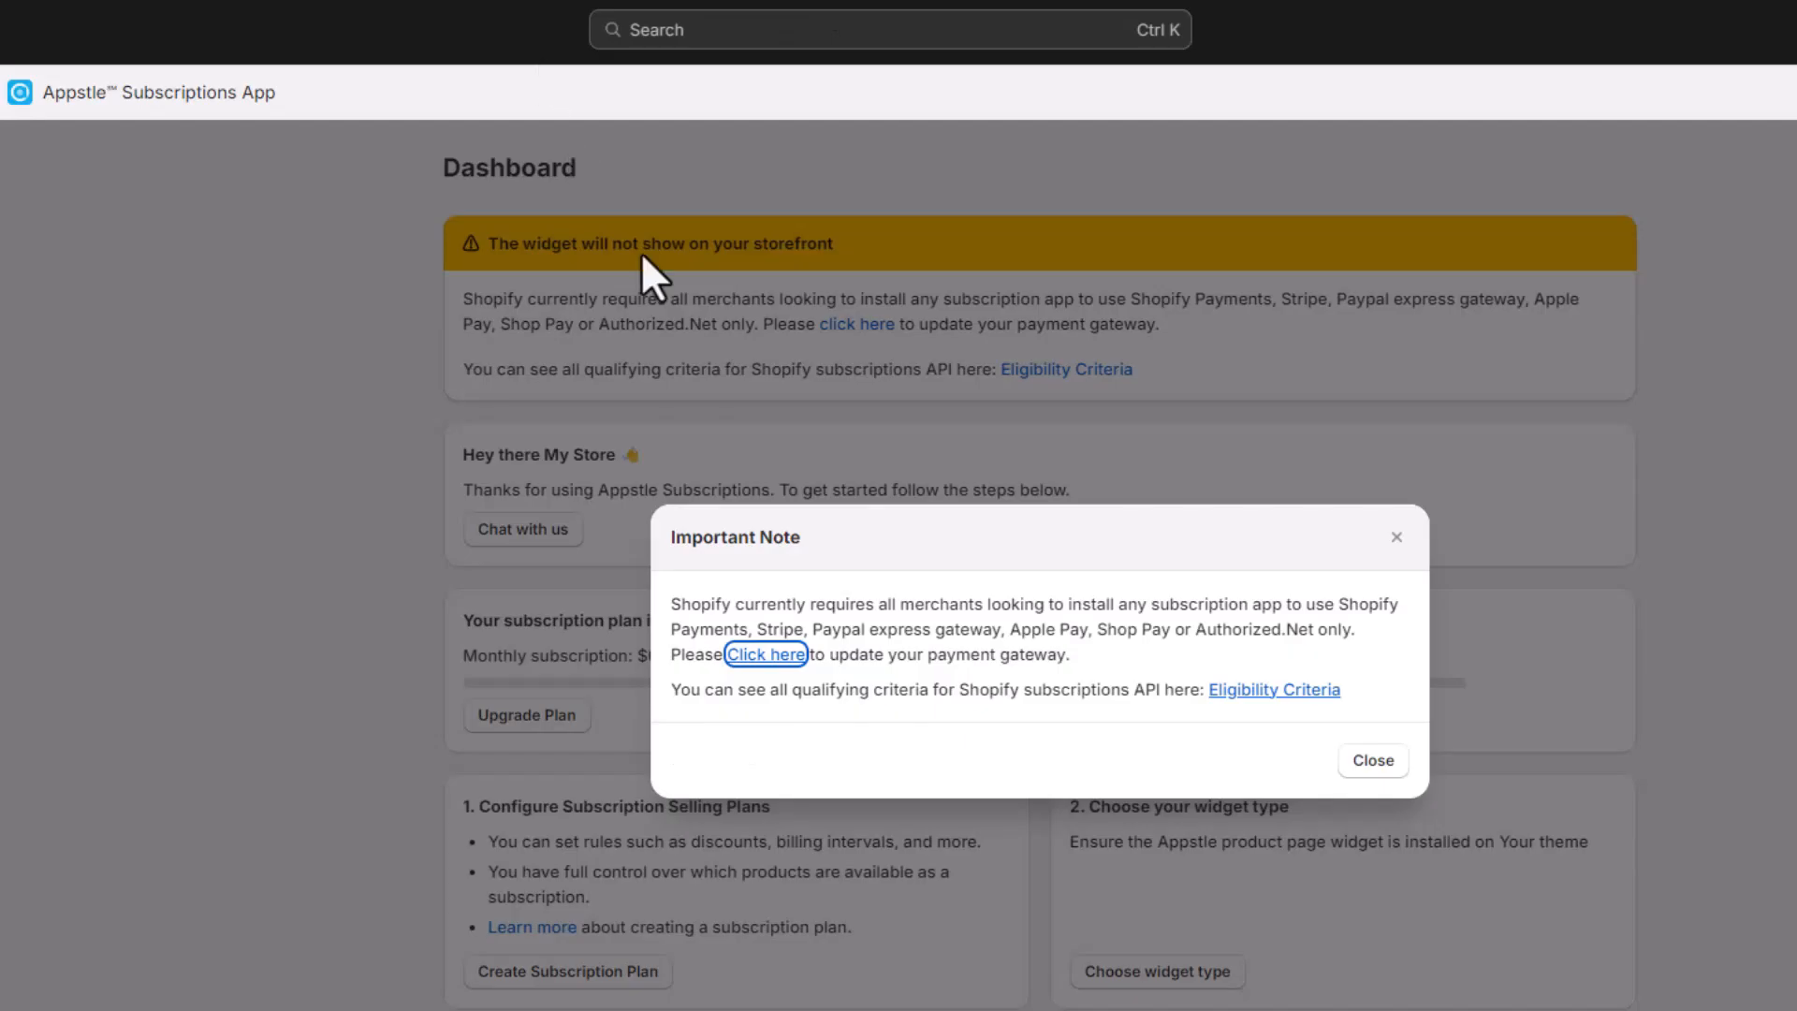
left_click(1370, 760)
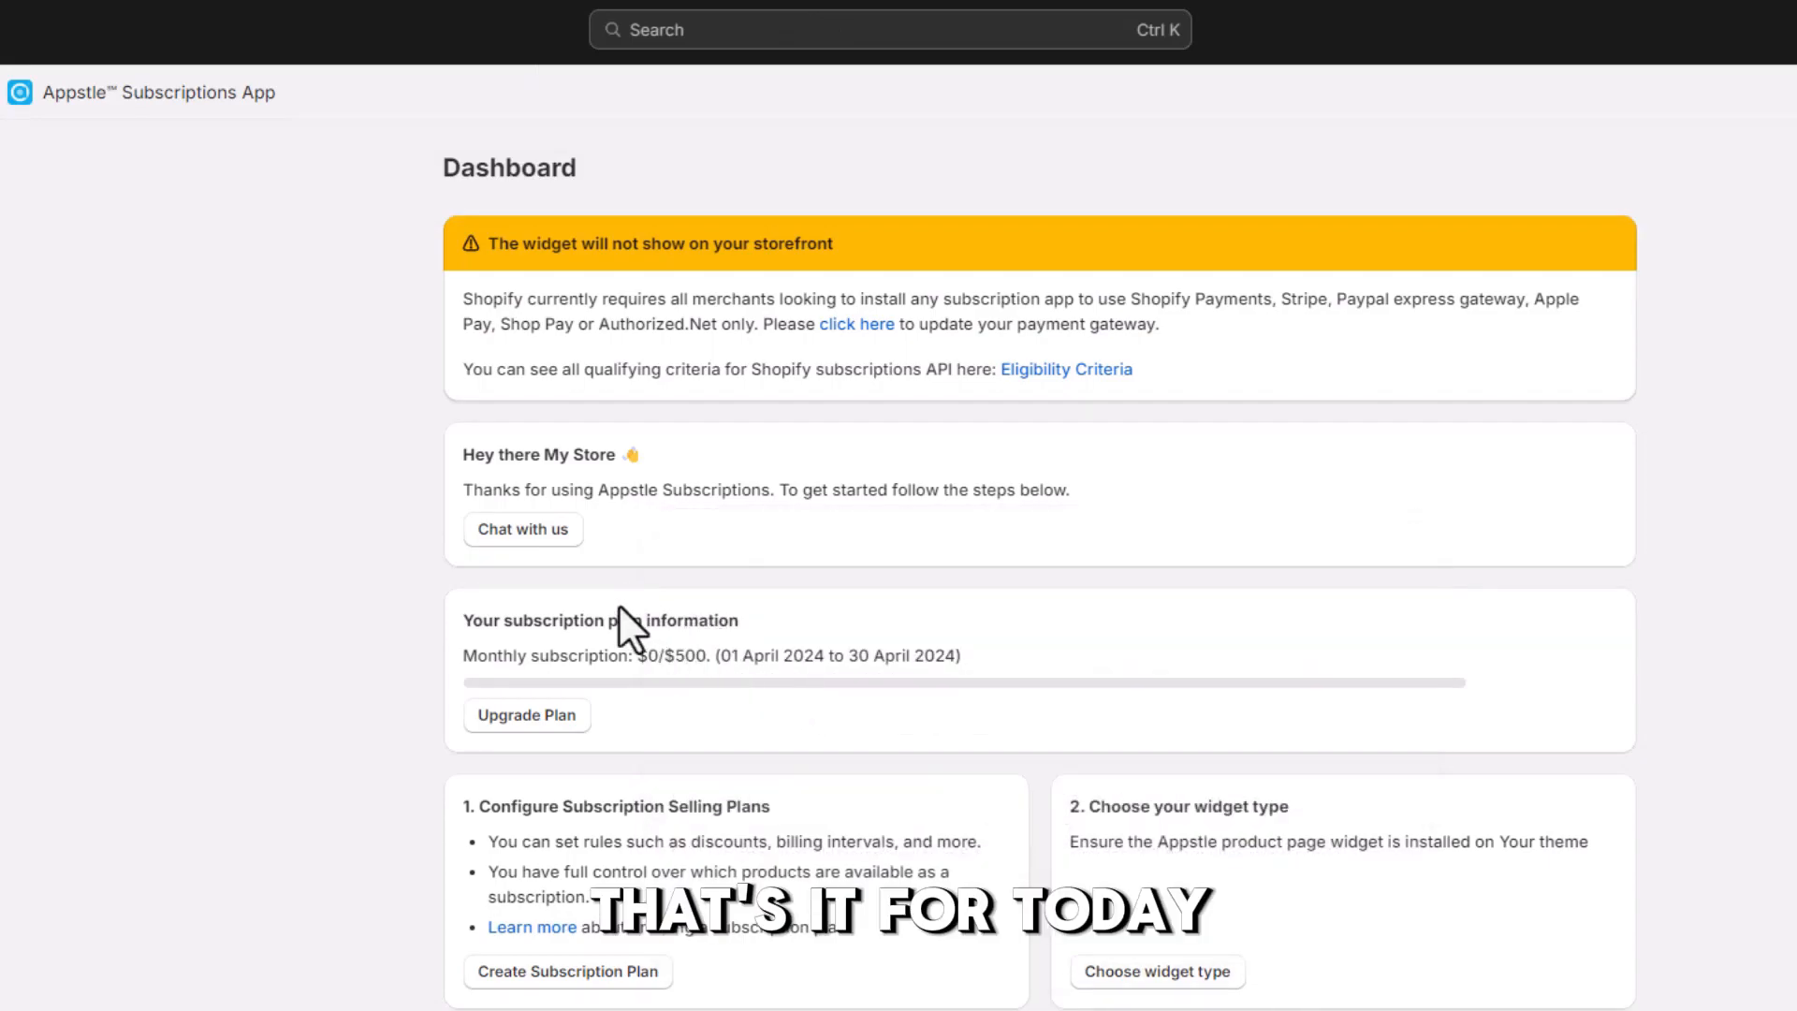